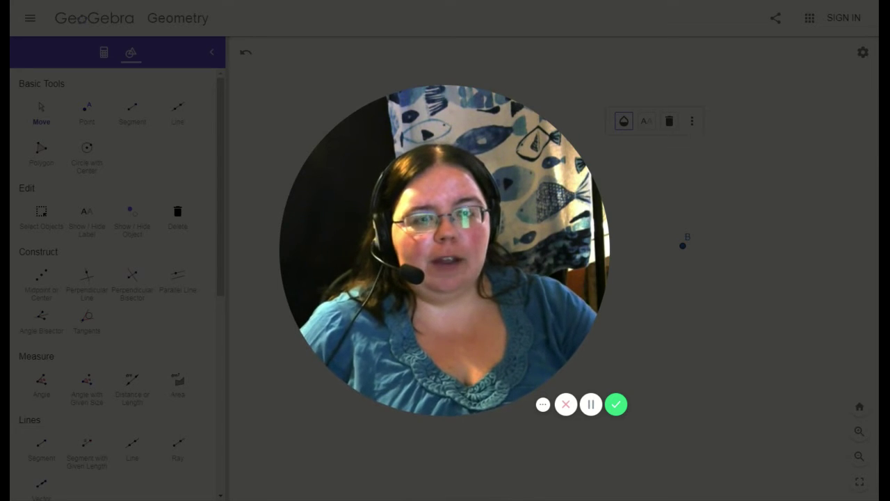
# Step: Set the cornucopia image's opacity to 100 so it is fully opaque
pyautogui.moveTo(549, 190)
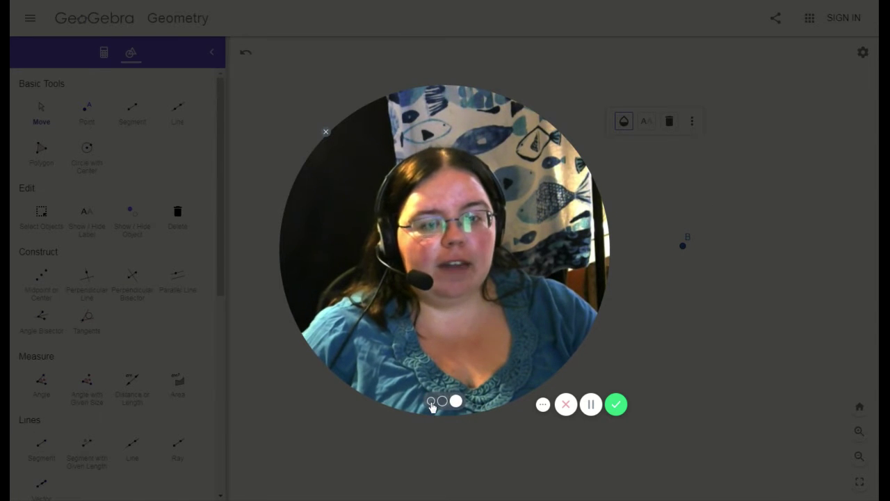
pyautogui.click(431, 402)
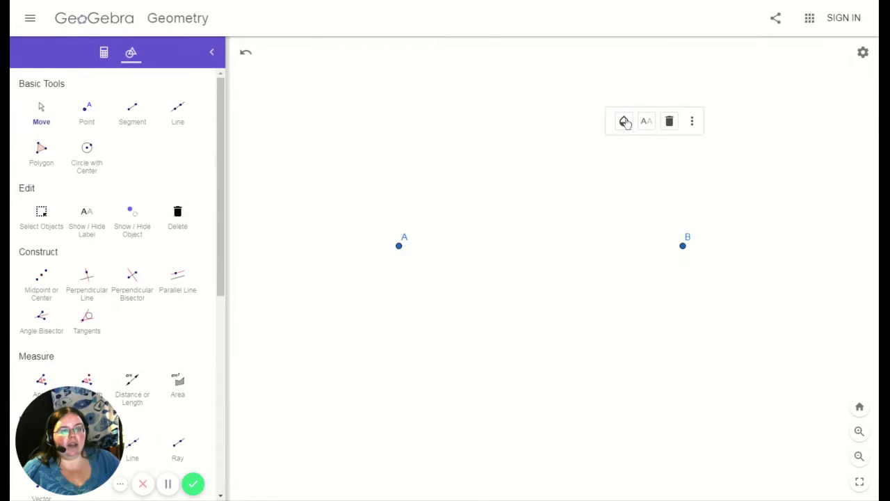
pyautogui.click(624, 123)
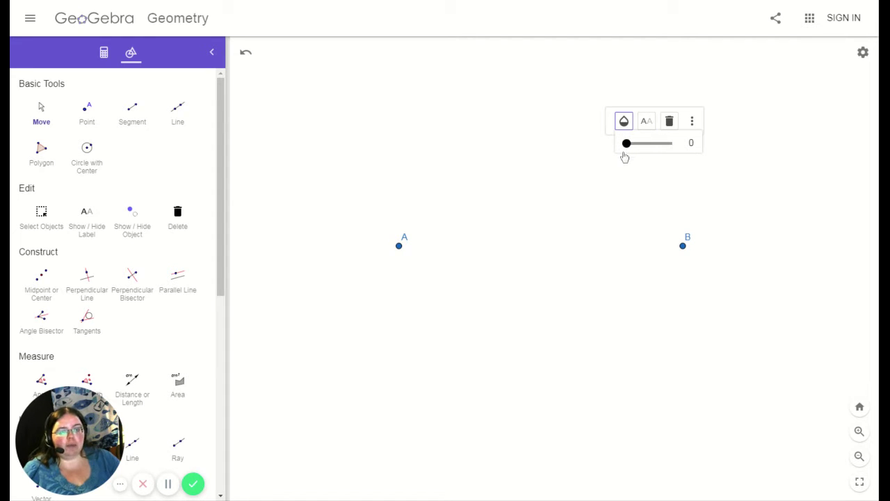
pyautogui.moveTo(628, 143); pyautogui.dragTo(684, 149)
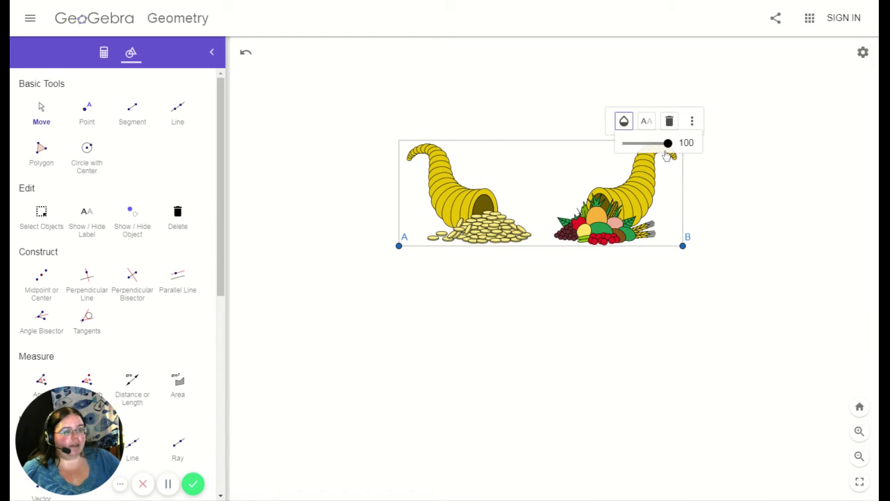
pyautogui.click(750, 198)
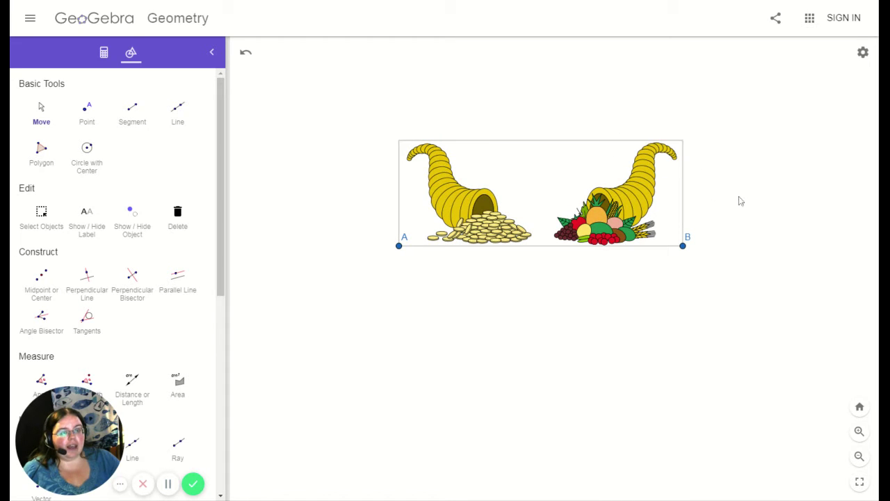
# Step: Move the cornucopia image to the bottom-right corner of the canvas
pyautogui.click(87, 112)
pyautogui.moveTo(330, 213)
pyautogui.mouseDown()
pyautogui.moveTo(425, 150)
pyautogui.moveTo(437, 153)
pyautogui.moveTo(433, 202)
pyautogui.moveTo(487, 185)
pyautogui.moveTo(478, 212)
pyautogui.moveTo(497, 221)
pyautogui.moveTo(478, 242)
pyautogui.moveTo(482, 222)
pyautogui.moveTo(341, 244)
pyautogui.moveTo(324, 209)
pyautogui.mouseUp()
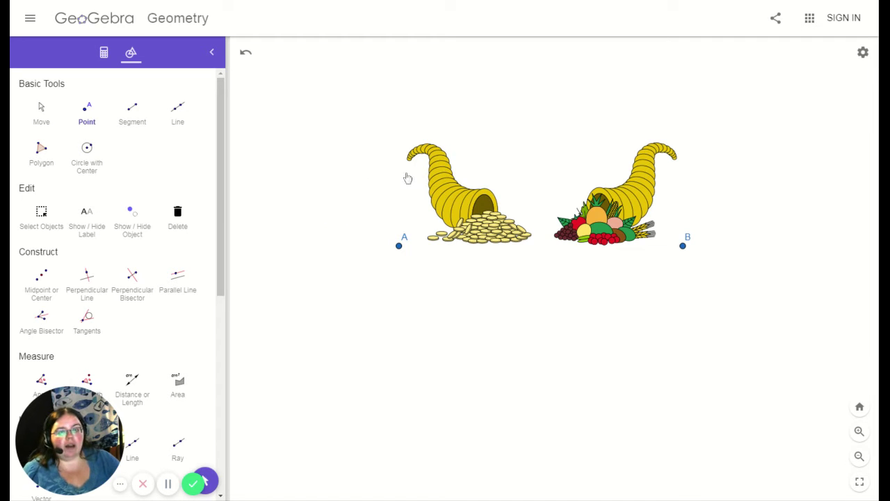
pyautogui.click(44, 117)
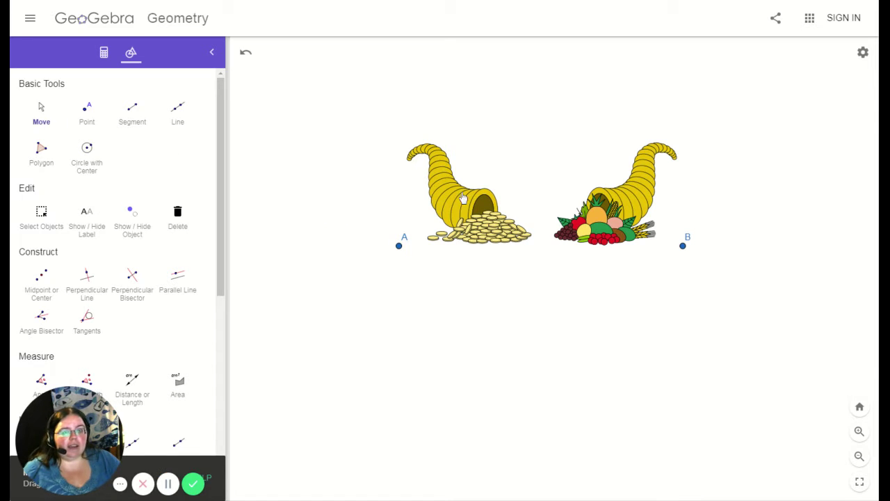
pyautogui.click(464, 198)
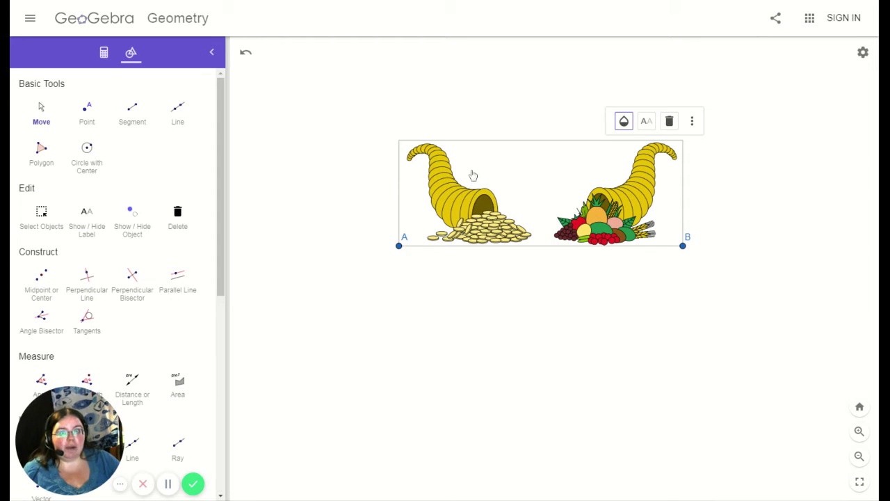
pyautogui.moveTo(442, 182); pyautogui.dragTo(580, 423)
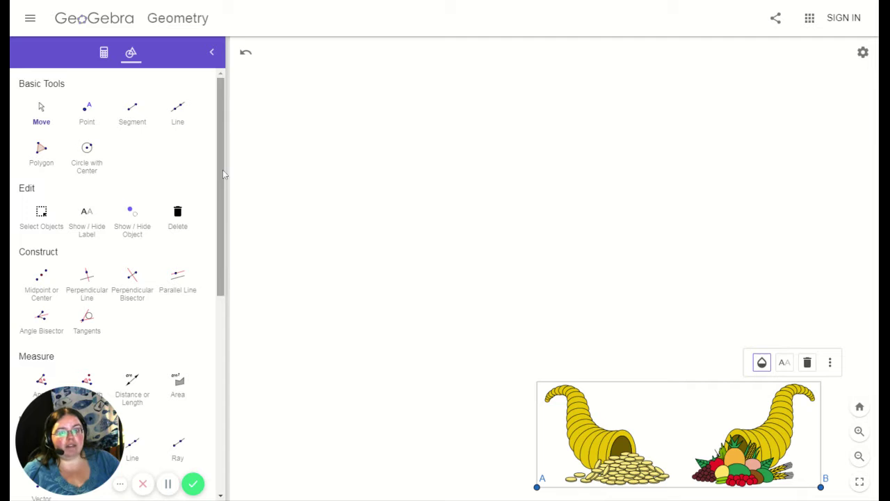
pyautogui.moveTo(223, 170)
pyautogui.mouseDown()
pyautogui.moveTo(220, 224)
pyautogui.moveTo(229, 174)
pyautogui.mouseUp()
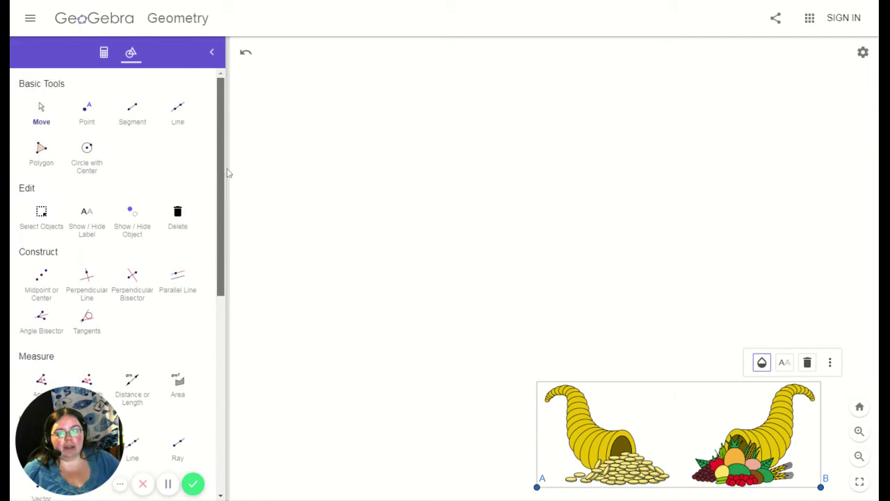
# Step: Place point C near the canvas centre and draw a circle centred on C through new point D
pyautogui.click(89, 126)
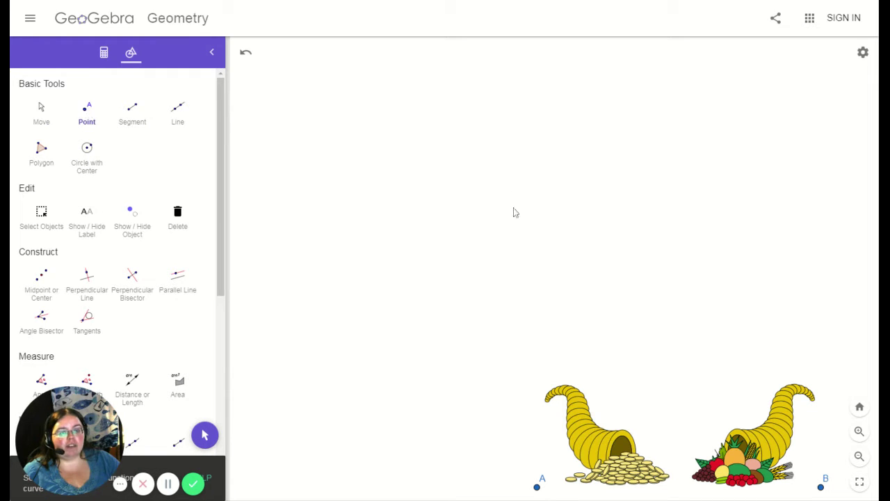
pyautogui.click(519, 244)
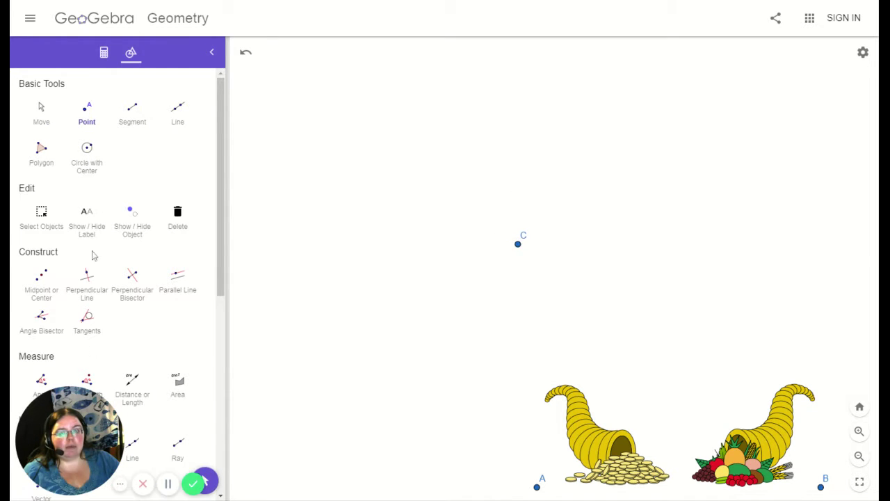
pyautogui.click(86, 149)
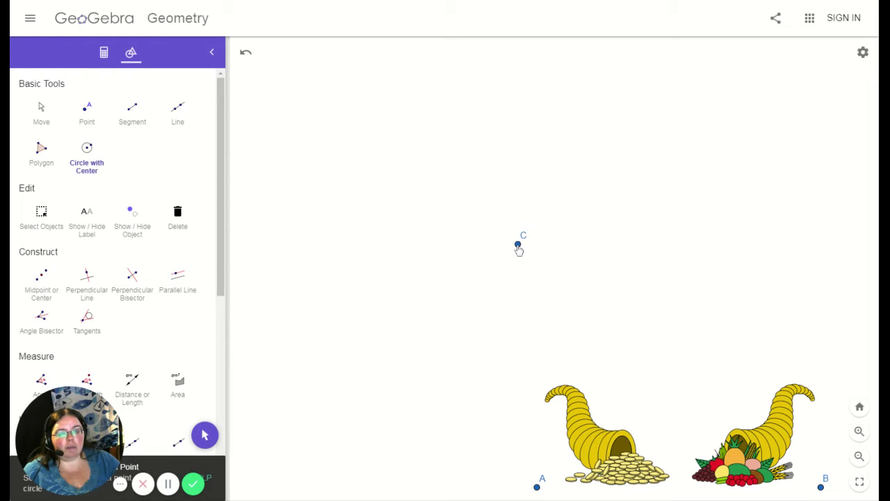
pyautogui.click(519, 245)
pyautogui.click(570, 211)
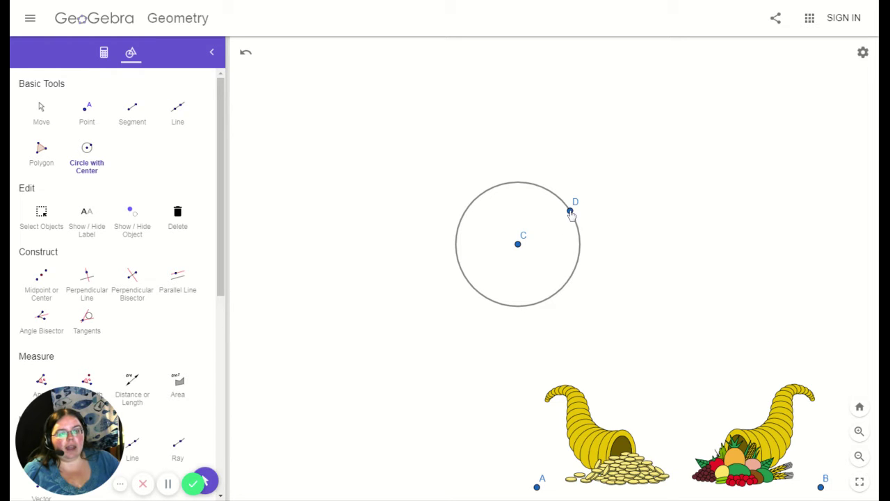
# Step: Draw a circle centred on D through C, then draw segment CD
pyautogui.click(570, 211)
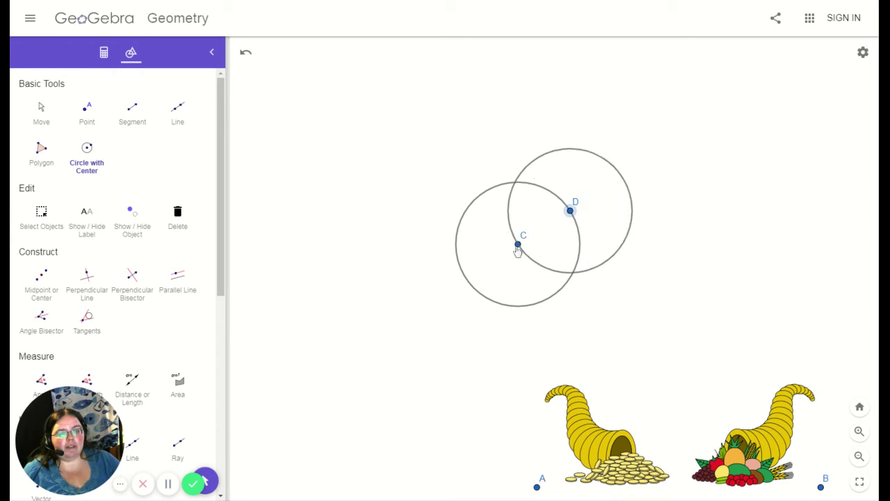
pyautogui.click(518, 244)
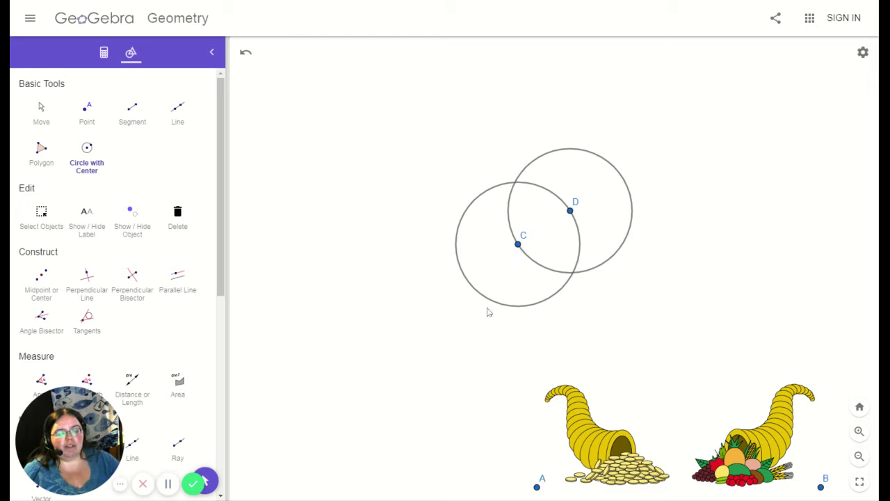
pyautogui.click(132, 111)
pyautogui.click(517, 245)
pyautogui.click(570, 212)
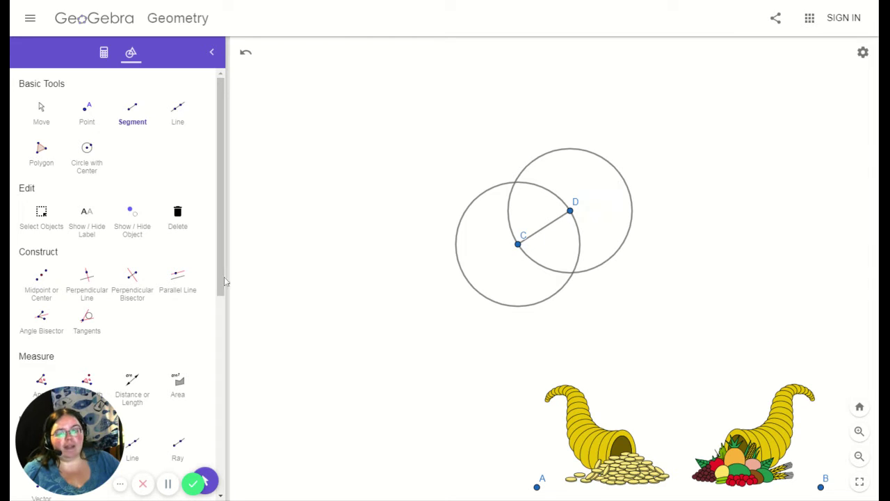
# Step: Draw the perpendicular to CD through D and mark point E where it meets D's circle above
pyautogui.click(88, 281)
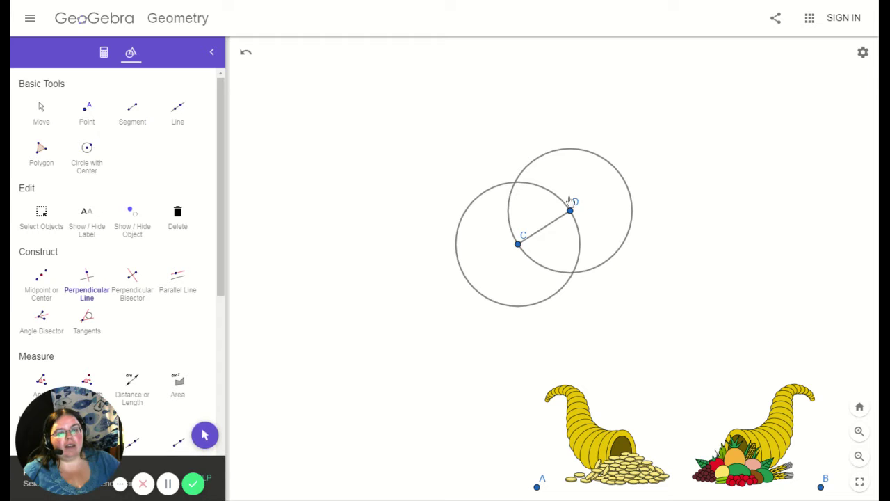
pyautogui.click(546, 233)
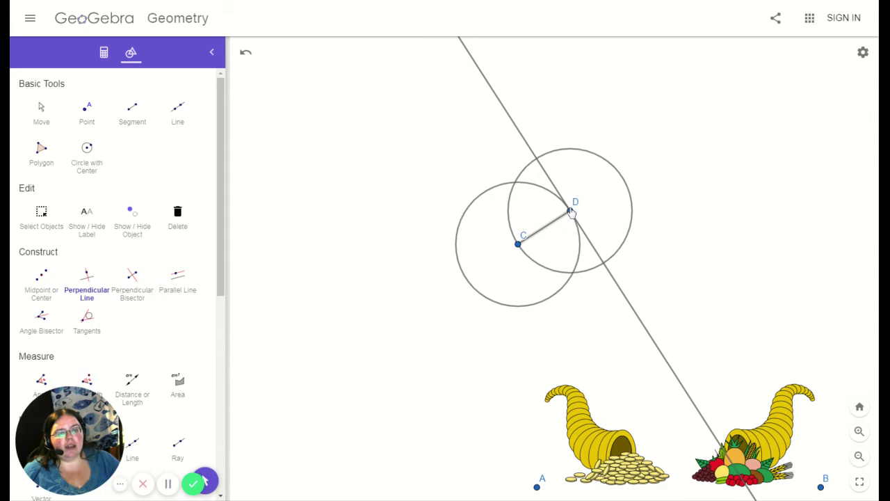
pyautogui.click(571, 211)
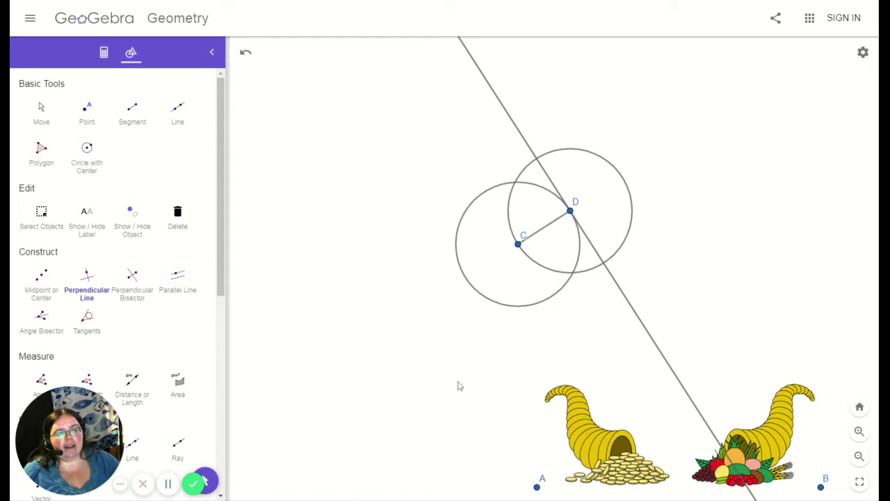
pyautogui.click(88, 115)
pyautogui.click(537, 157)
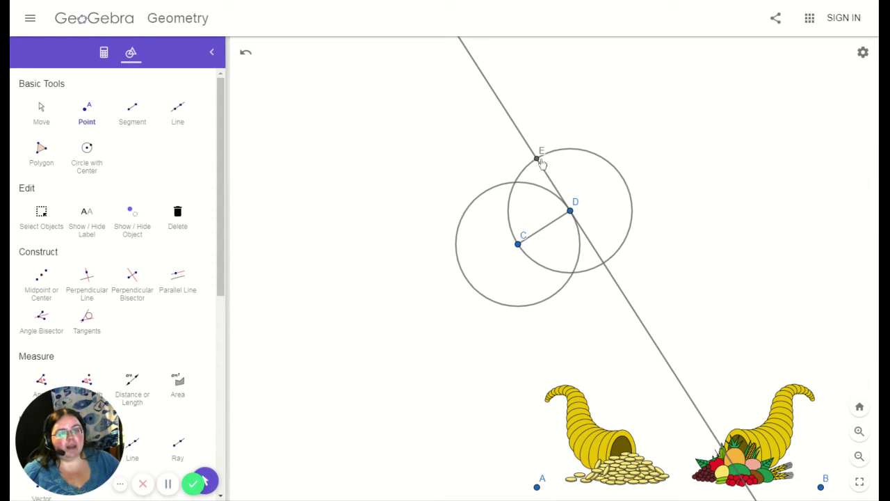
pyautogui.click(41, 114)
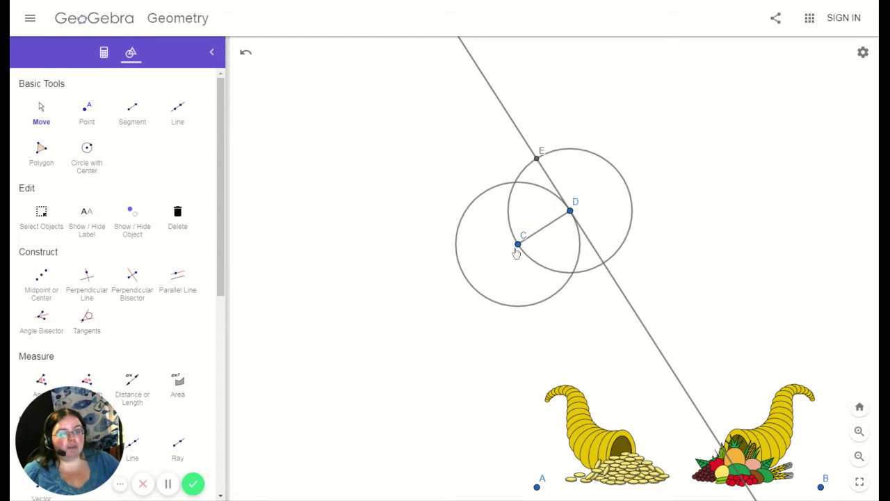
# Step: Drag C and D to resize both circles, checking that E stays on the perpendicular
pyautogui.moveTo(518, 244)
pyautogui.mouseDown()
pyautogui.moveTo(557, 219)
pyautogui.moveTo(489, 250)
pyautogui.moveTo(533, 250)
pyautogui.moveTo(494, 253)
pyautogui.moveTo(507, 231)
pyautogui.moveTo(519, 227)
pyautogui.moveTo(523, 253)
pyautogui.moveTo(561, 223)
pyautogui.moveTo(533, 241)
pyautogui.moveTo(550, 212)
pyautogui.moveTo(521, 234)
pyautogui.moveTo(533, 237)
pyautogui.moveTo(525, 245)
pyautogui.moveTo(480, 270)
pyautogui.moveTo(542, 240)
pyautogui.moveTo(496, 258)
pyautogui.moveTo(532, 230)
pyautogui.moveTo(523, 243)
pyautogui.moveTo(531, 239)
pyautogui.mouseUp()
pyautogui.moveTo(570, 210)
pyautogui.mouseDown()
pyautogui.moveTo(650, 191)
pyautogui.moveTo(552, 178)
pyautogui.moveTo(564, 217)
pyautogui.mouseUp()
pyautogui.click(541, 188)
pyautogui.click(569, 155)
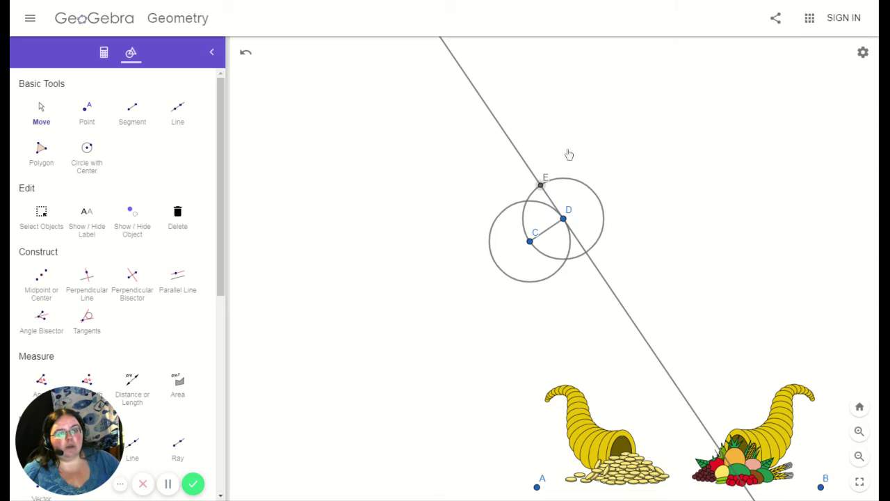
pyautogui.click(541, 182)
pyautogui.click(560, 236)
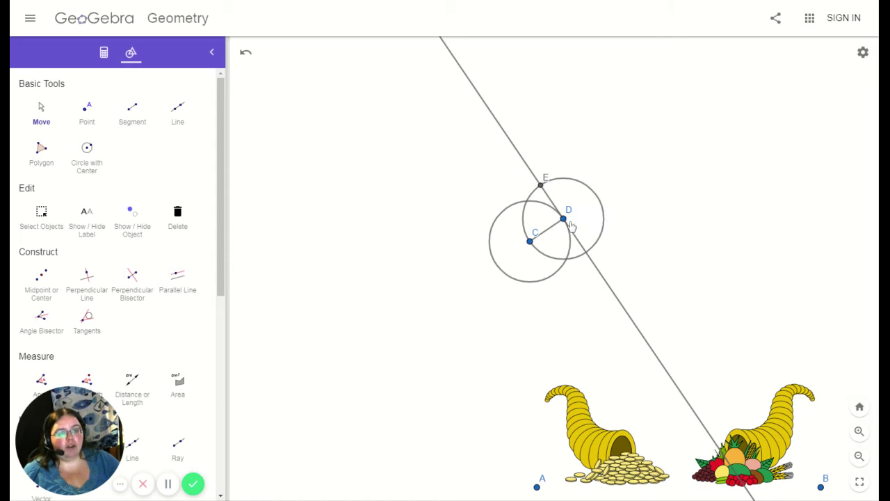
pyautogui.moveTo(569, 223)
pyautogui.mouseDown()
pyautogui.moveTo(572, 206)
pyautogui.moveTo(586, 203)
pyautogui.moveTo(576, 218)
pyautogui.mouseUp()
# Step: Draw segment CE from point E to point C
pyautogui.click(136, 114)
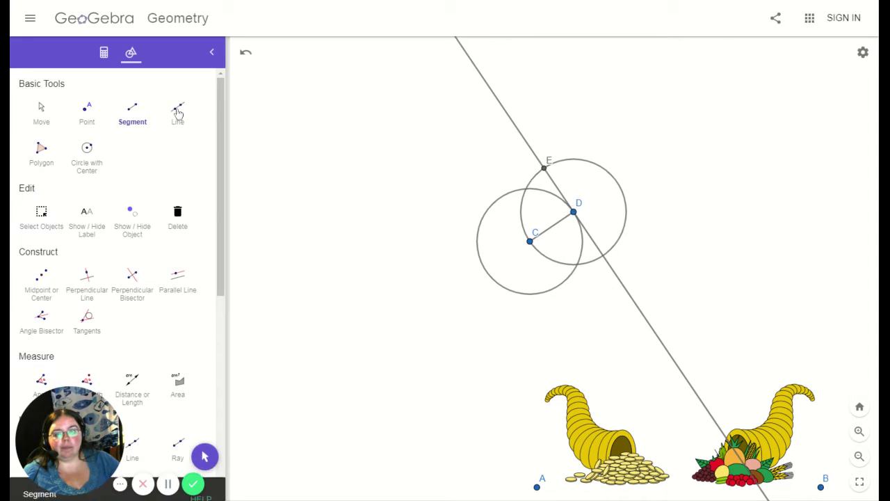
pyautogui.click(545, 170)
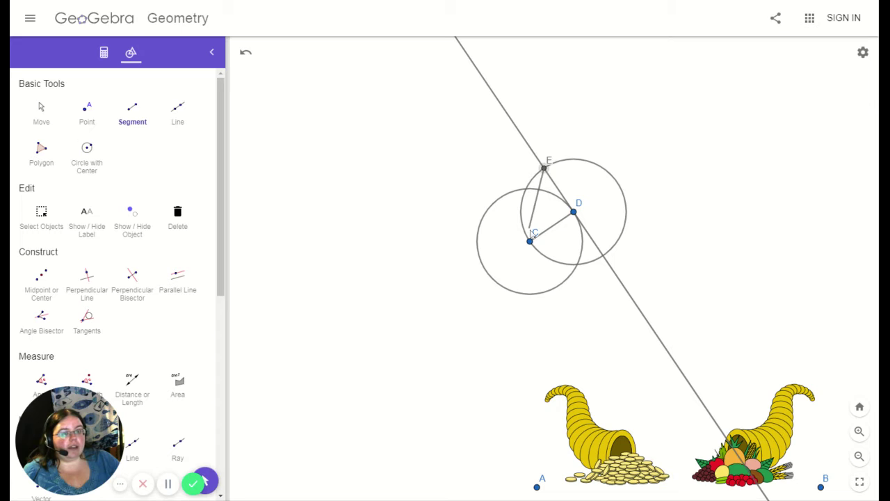
pyautogui.click(532, 243)
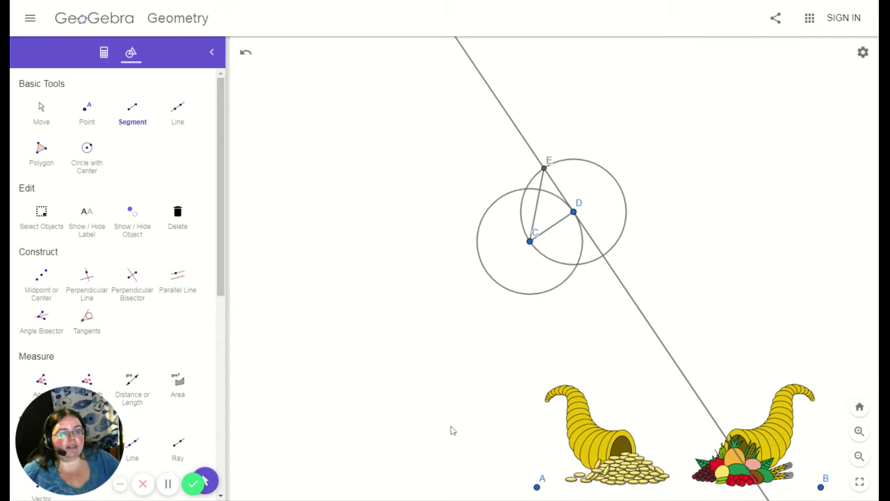
# Step: Draw the line through E perpendicular to segment CE
pyautogui.click(89, 278)
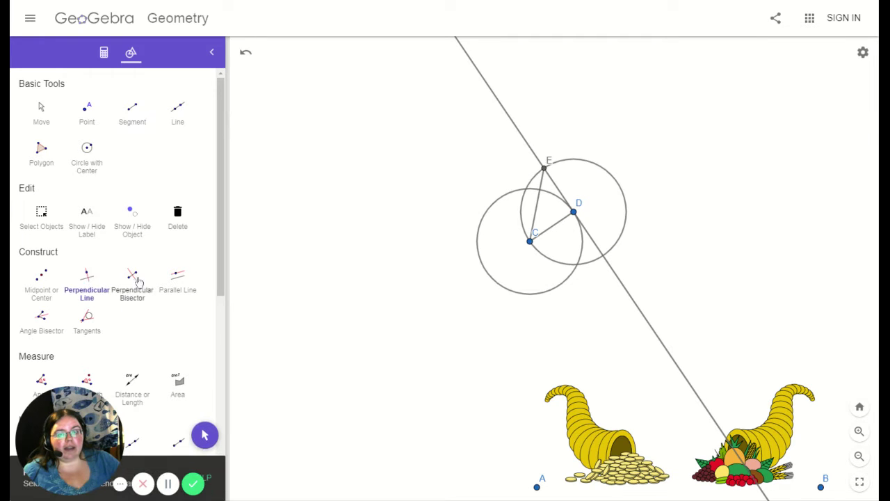
pyautogui.click(537, 216)
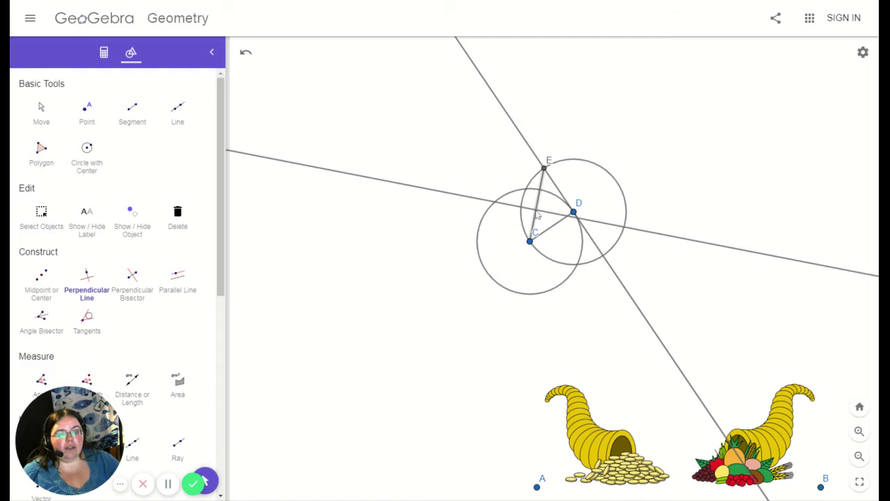
pyautogui.click(544, 169)
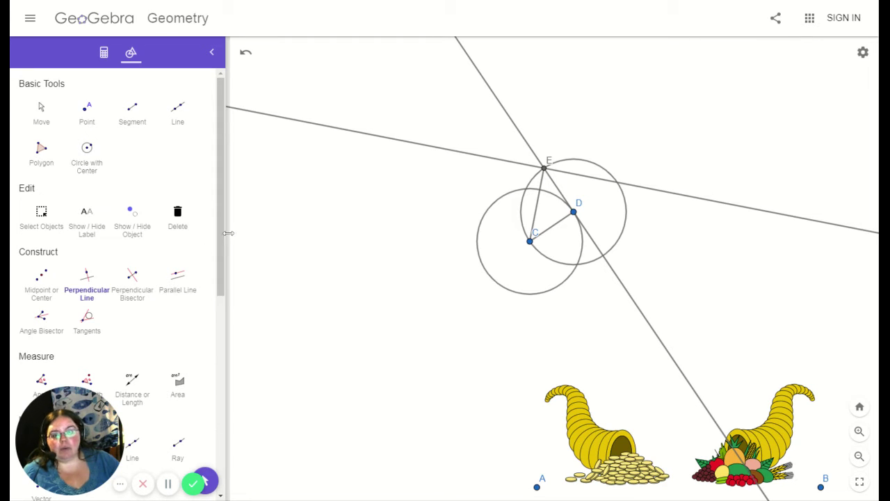
pyautogui.moveTo(221, 236); pyautogui.dragTo(225, 312)
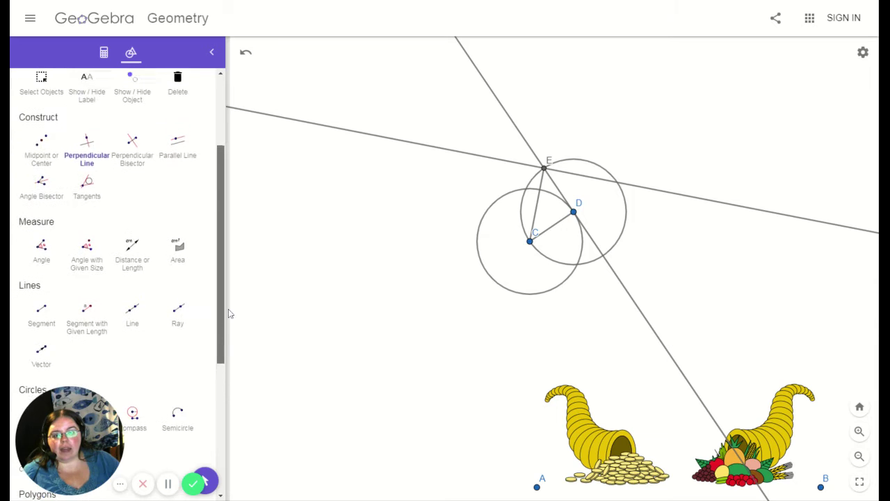
# Step: Display the length of segment CD
pyautogui.click(132, 255)
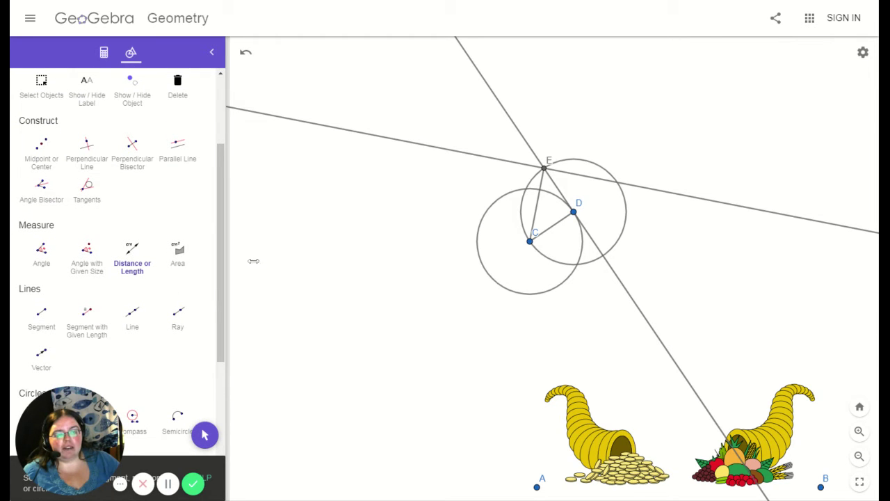
pyautogui.click(555, 232)
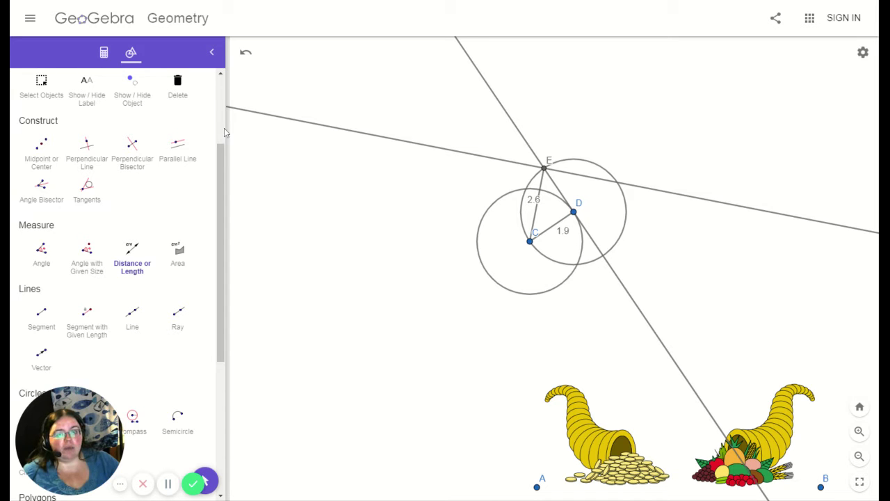
pyautogui.scroll(2, 224, 128)
# Step: Drag D until CD measures 1 and CE about 1.4
pyautogui.click(41, 107)
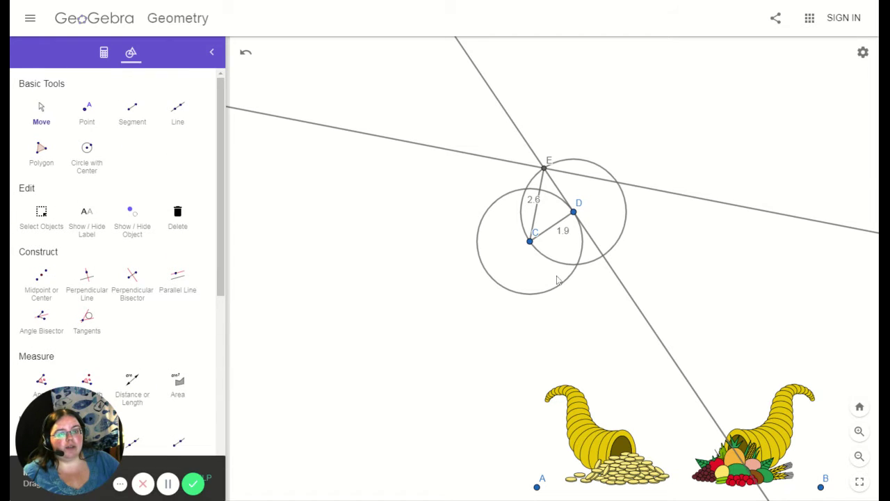
pyautogui.moveTo(574, 213); pyautogui.dragTo(557, 233)
pyautogui.scroll(5, 560, 234)
pyautogui.scroll(4, 569, 236)
pyautogui.scroll(-3, 569, 223)
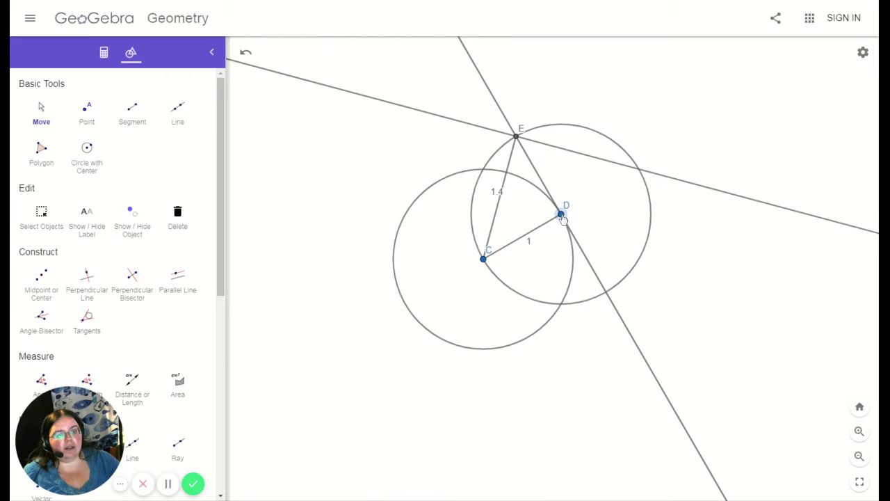
pyautogui.click(564, 215)
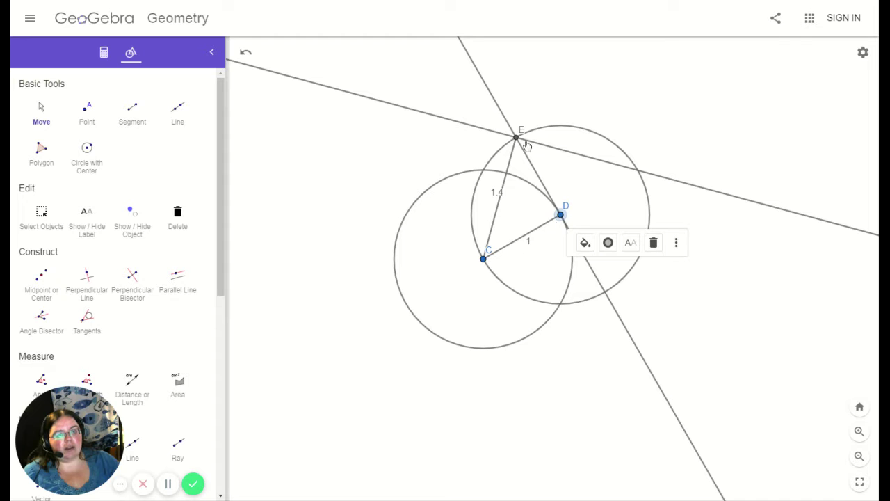
pyautogui.scroll(-5, 549, 279)
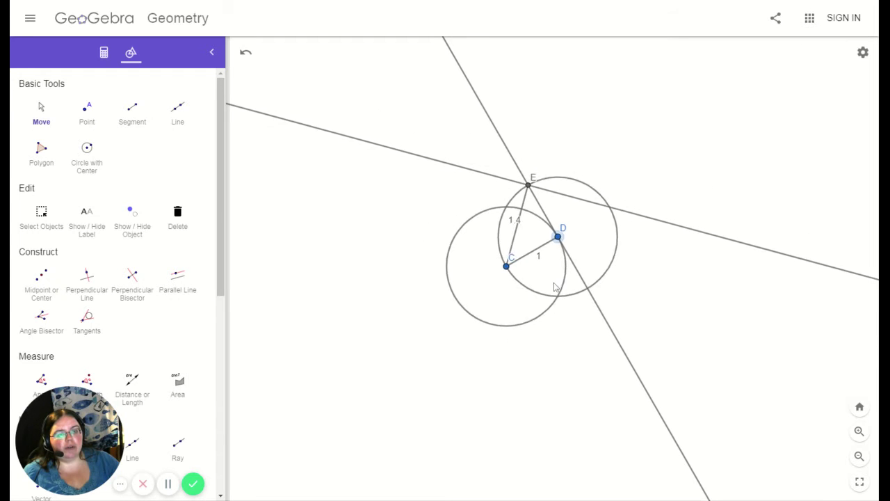
pyautogui.scroll(5, 549, 289)
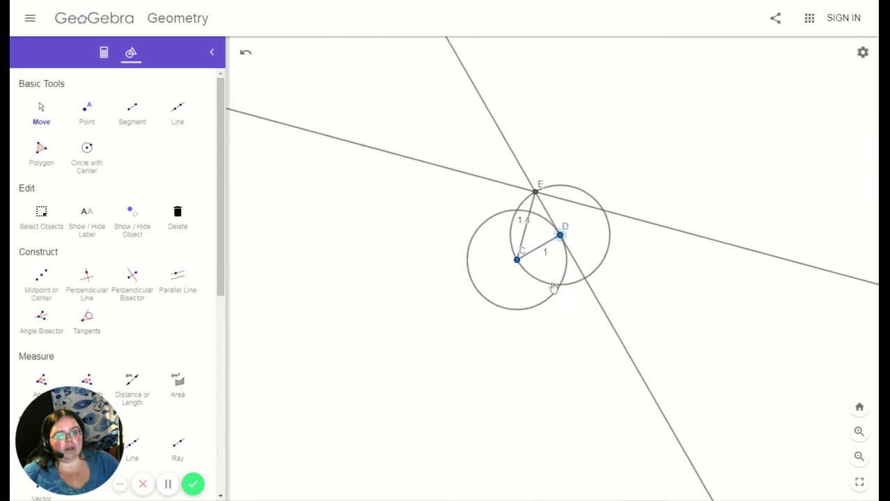
pyautogui.click(459, 292)
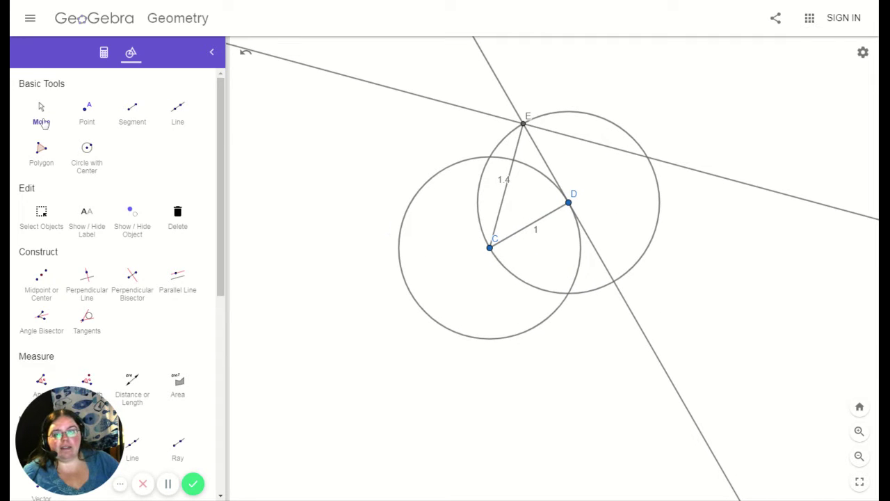
# Step: Draw a third circle centred on E passing through D
pyautogui.click(87, 153)
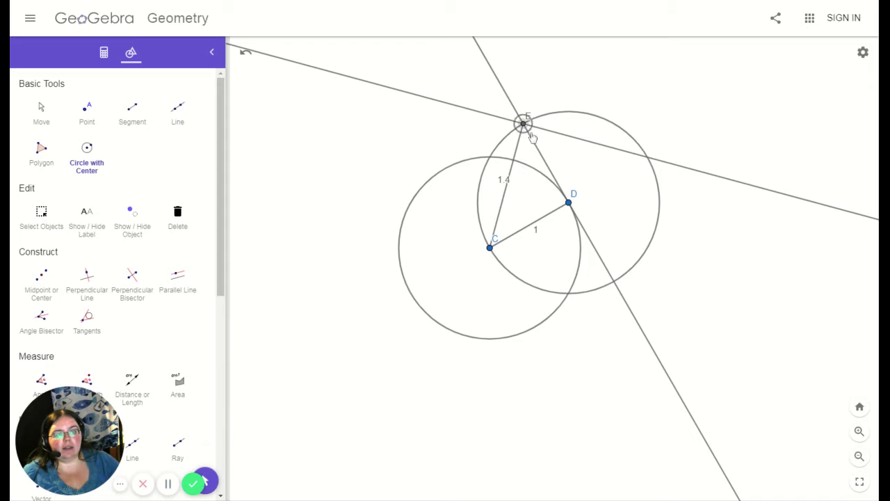
pyautogui.click(523, 123)
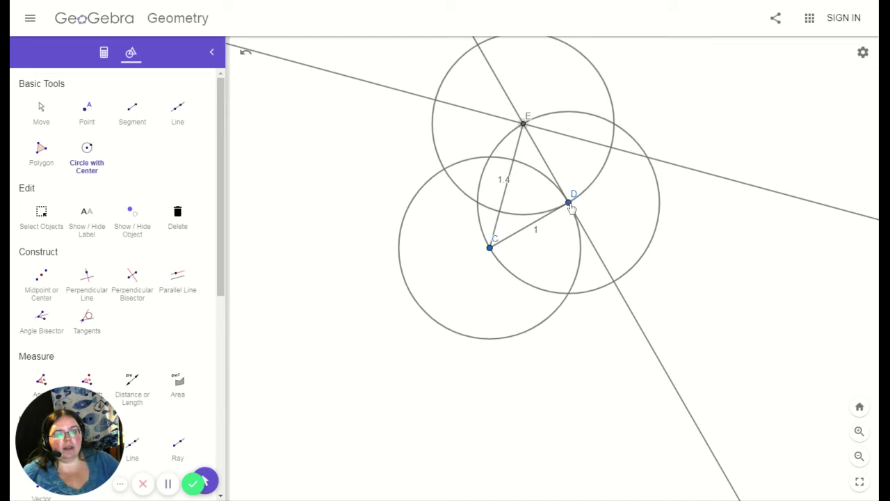
pyautogui.click(569, 204)
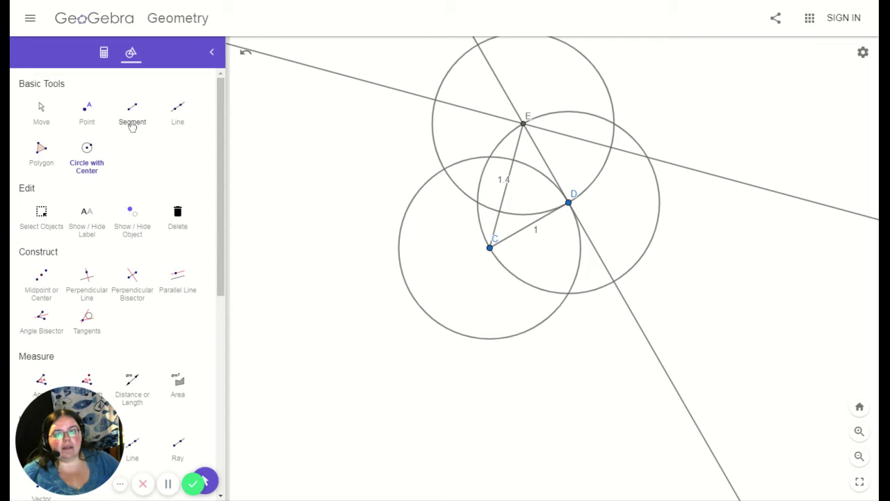
# Step: Place point F where circle E crosses the line left of E, replacing a misplaced first attempt
pyautogui.click(87, 110)
pyautogui.click(433, 98)
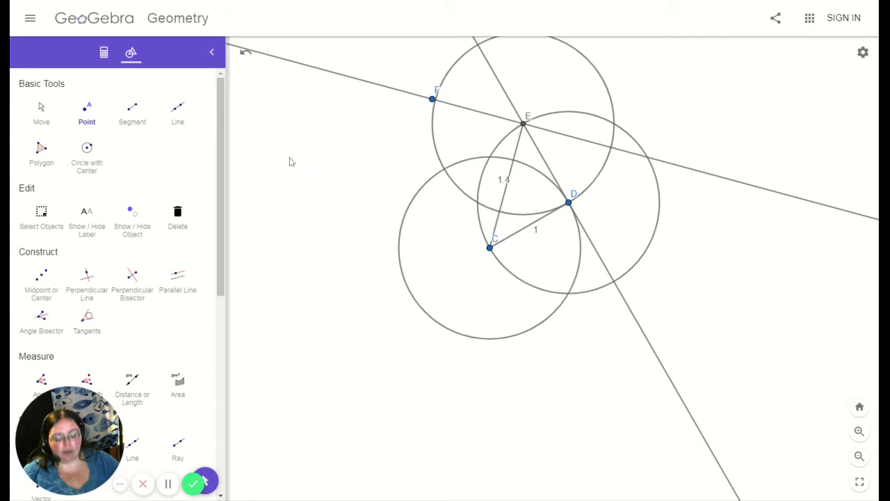
pyautogui.click(41, 114)
pyautogui.moveTo(433, 103); pyautogui.dragTo(374, 110)
pyautogui.press('Delete')
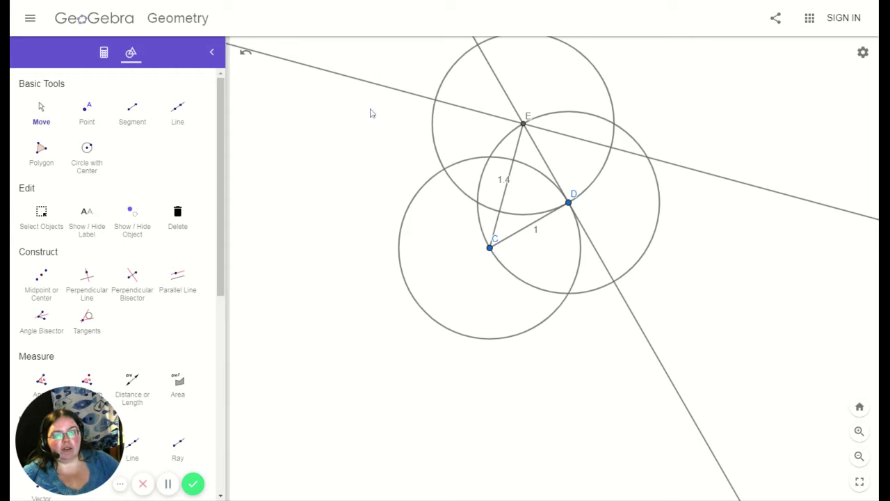
pyautogui.click(87, 114)
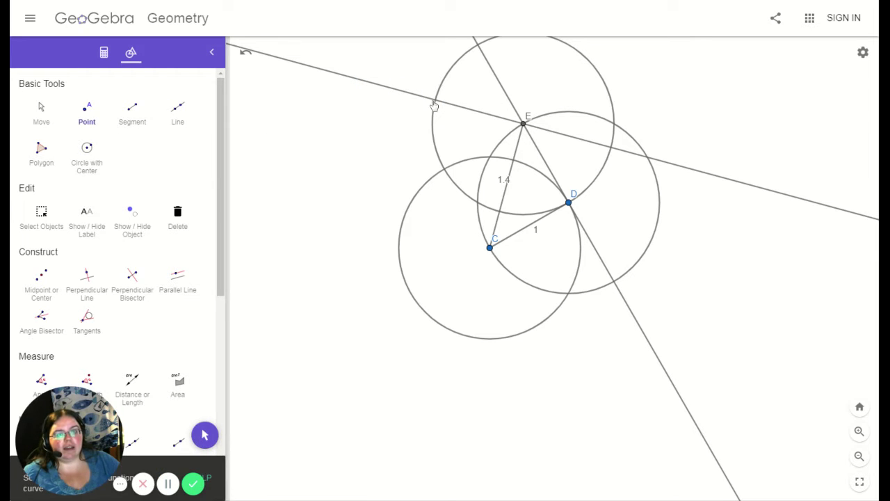
pyautogui.click(434, 101)
pyautogui.click(41, 112)
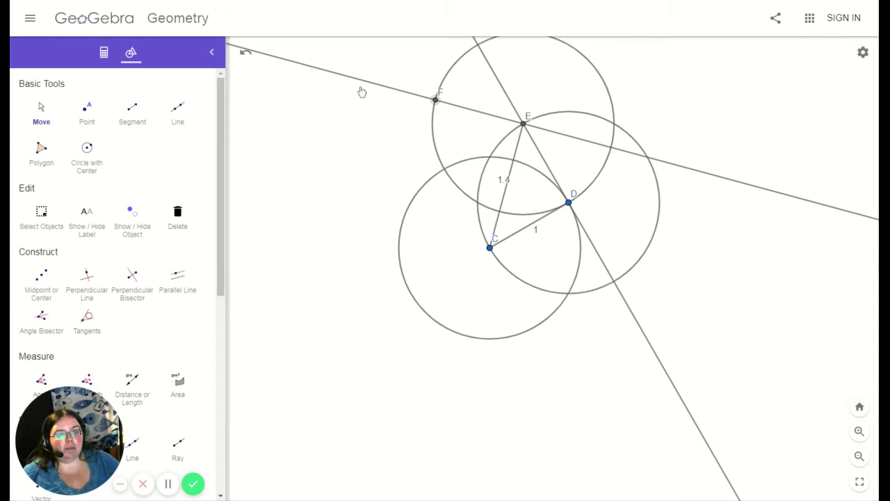
pyautogui.click(323, 203)
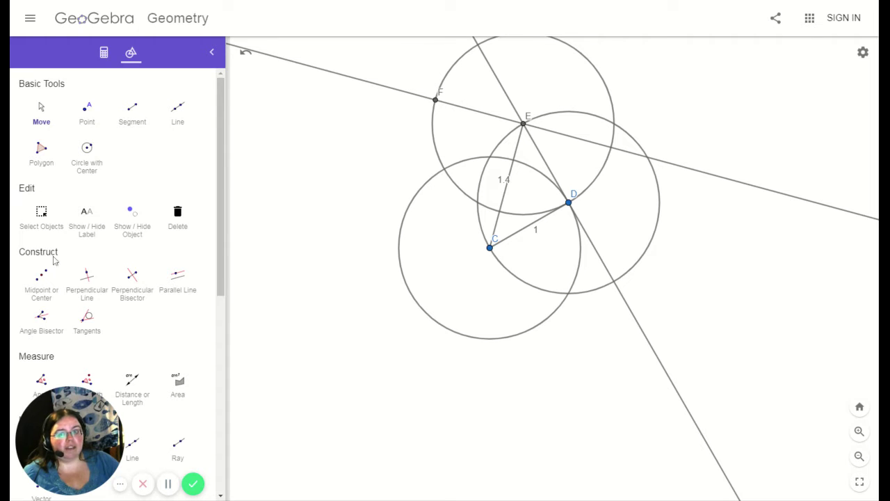
# Step: Draw segment CF from point F to point C
pyautogui.click(132, 109)
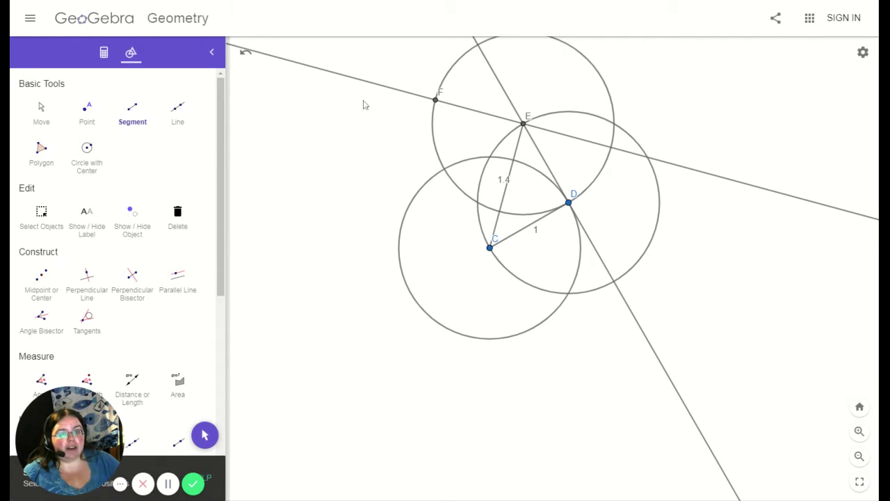
pyautogui.click(436, 100)
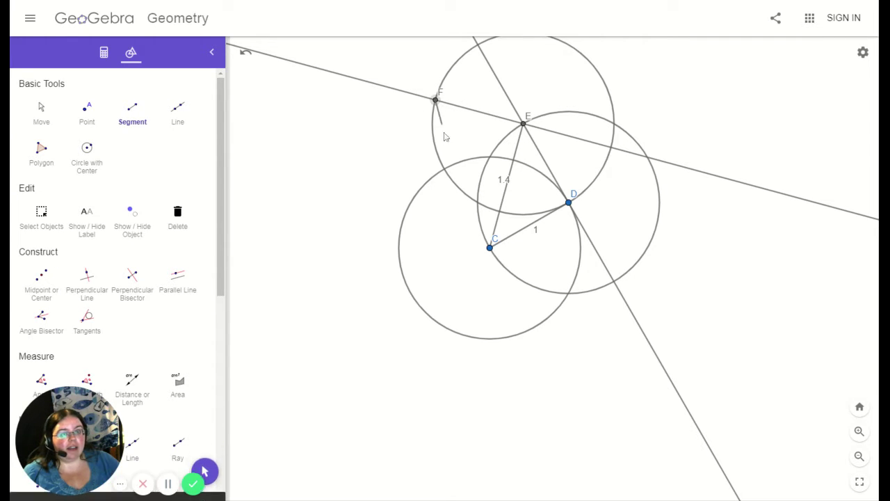
pyautogui.click(490, 249)
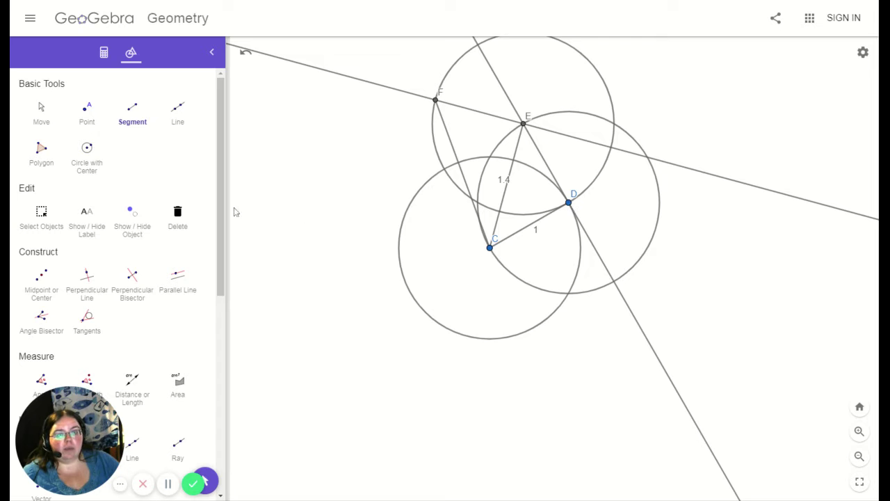
# Step: Show CF's length of 1.7, then drag D to test the construction
pyautogui.scroll(-5, 157, 299)
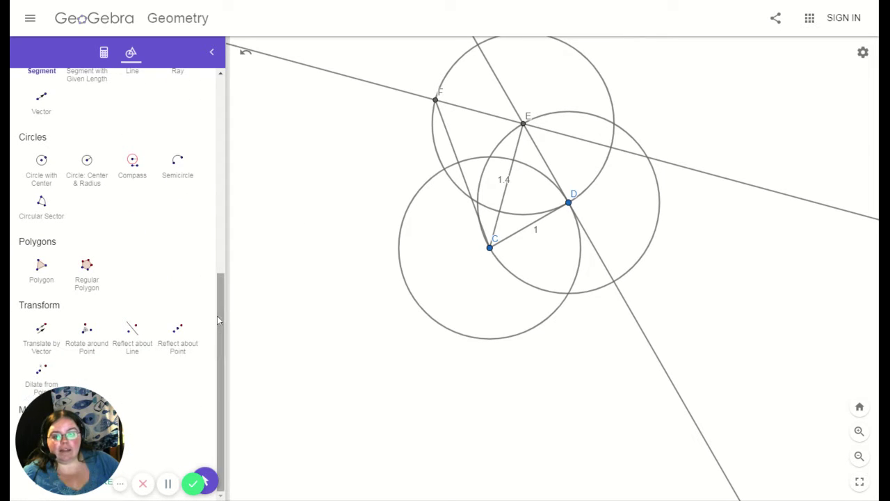
pyautogui.moveTo(224, 328); pyautogui.dragTo(243, 242)
pyautogui.click(132, 171)
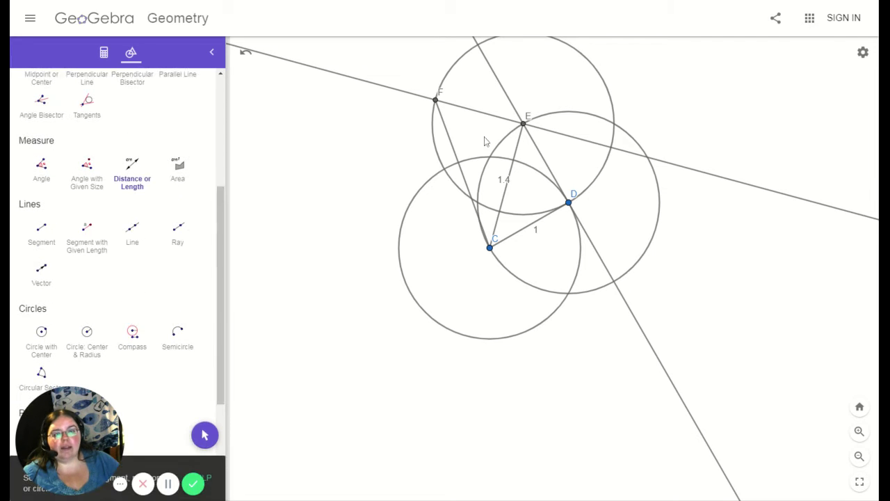
pyautogui.click(454, 146)
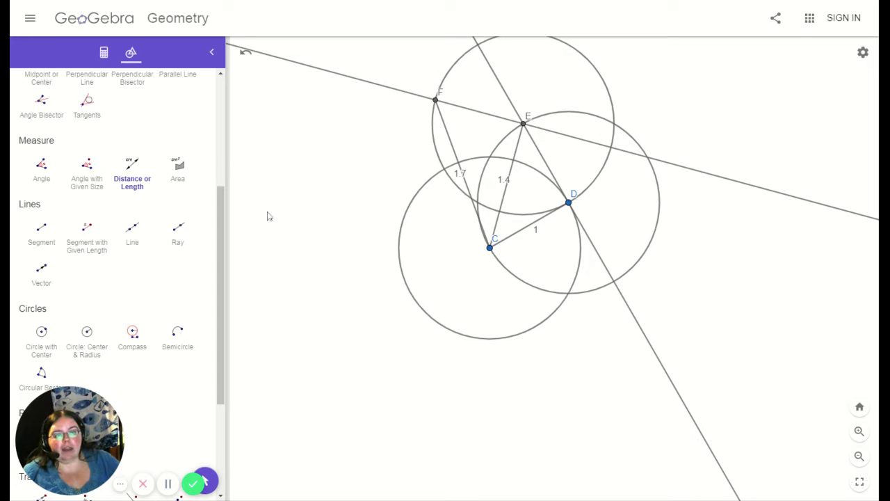
pyautogui.moveTo(220, 238); pyautogui.dragTo(237, 113)
pyautogui.click(43, 108)
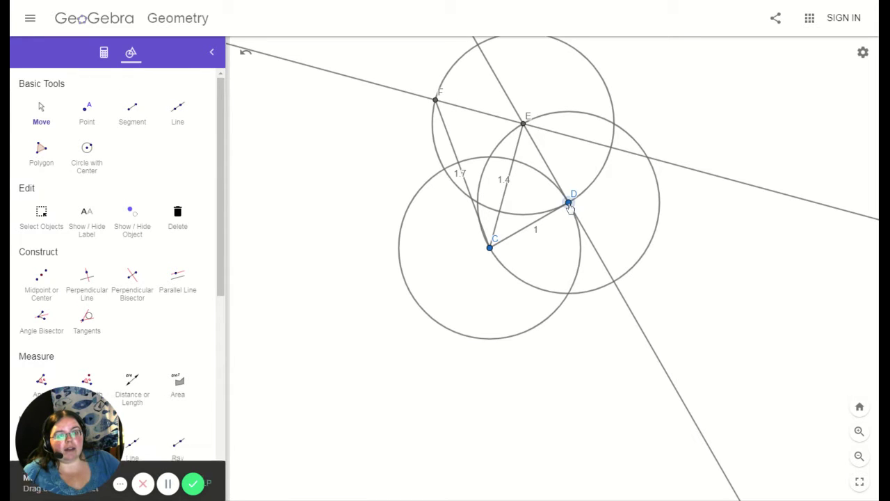
pyautogui.moveTo(571, 207); pyautogui.dragTo(571, 207)
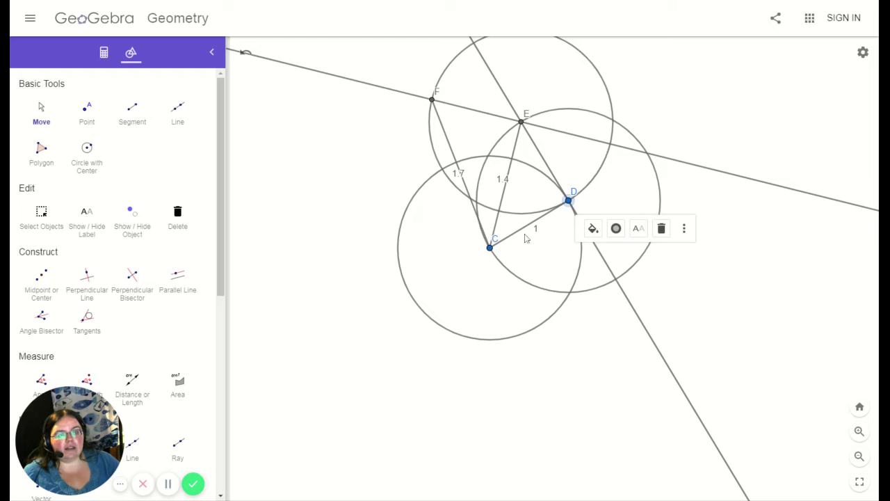
# Step: Draw a fourth circle centred on F passing through E
pyautogui.click(444, 313)
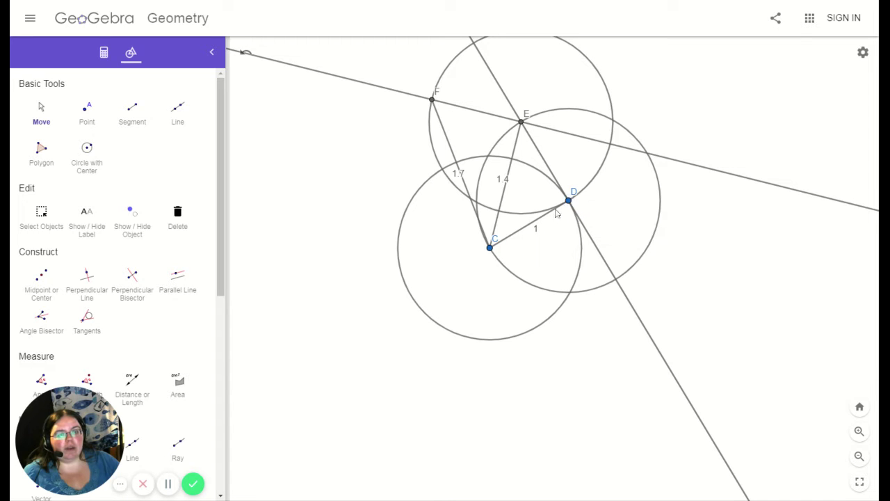
pyautogui.click(85, 153)
pyautogui.click(432, 100)
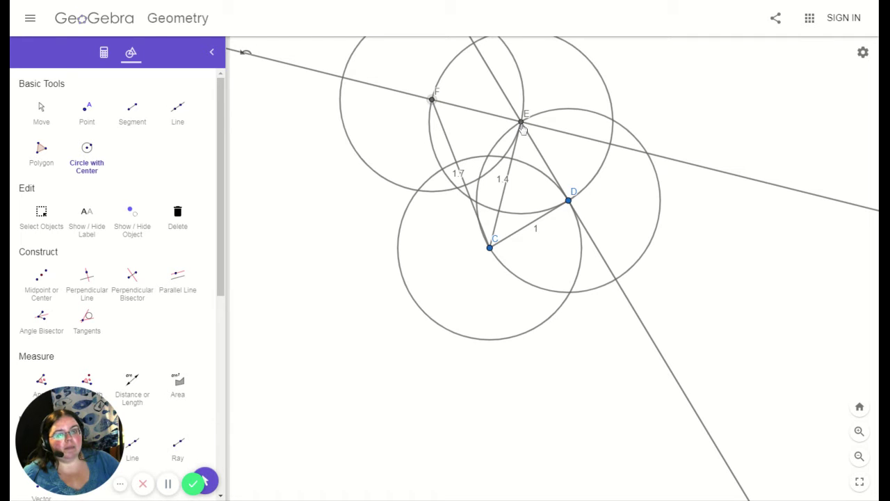
pyautogui.click(521, 123)
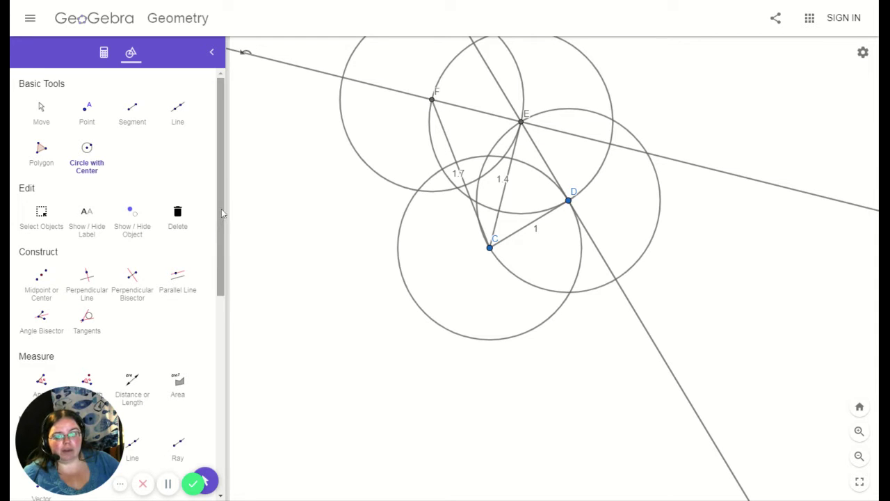
pyautogui.moveTo(222, 213); pyautogui.dragTo(232, 376)
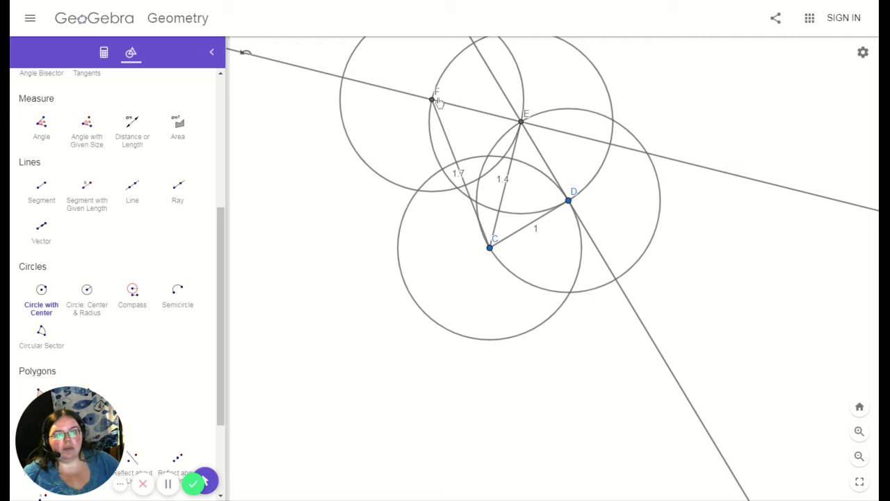
# Step: Construct the line through F perpendicular to segment FC
pyautogui.scroll(3, 217, 233)
pyautogui.click(86, 231)
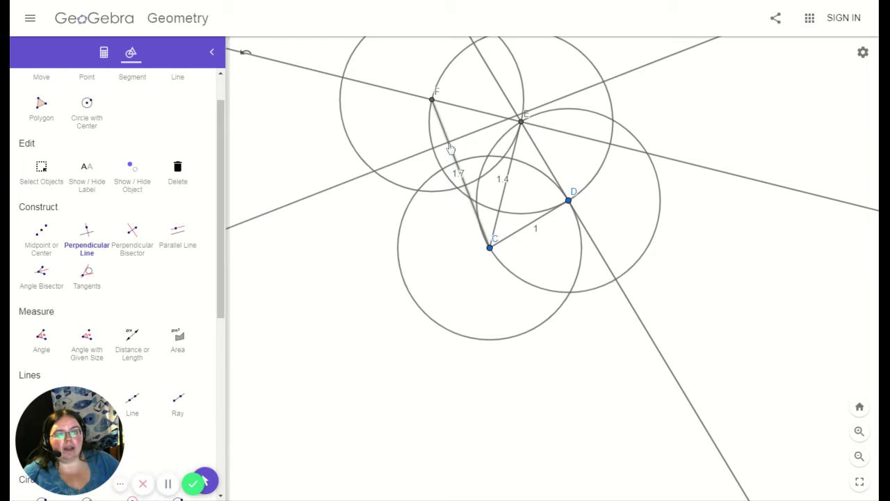
pyautogui.click(450, 148)
pyautogui.click(432, 102)
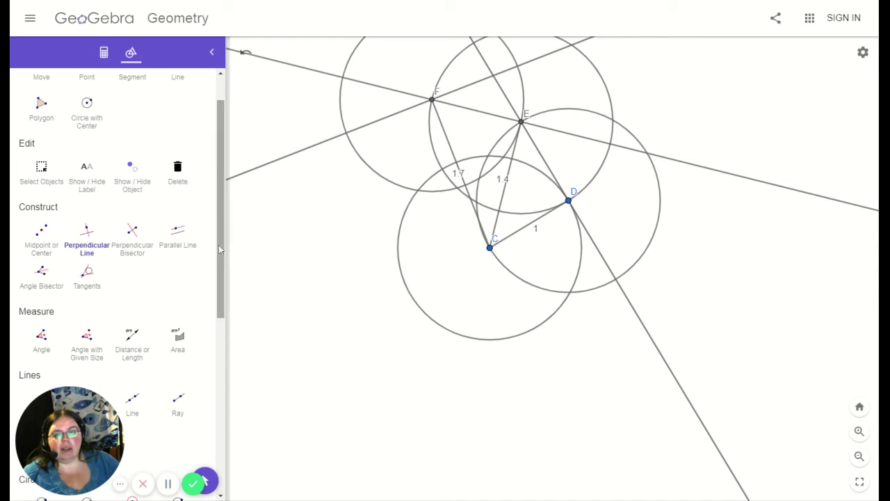
# Step: Draw segment from new point G to C and show its length, 2
pyautogui.scroll(2, 218, 245)
pyautogui.click(133, 113)
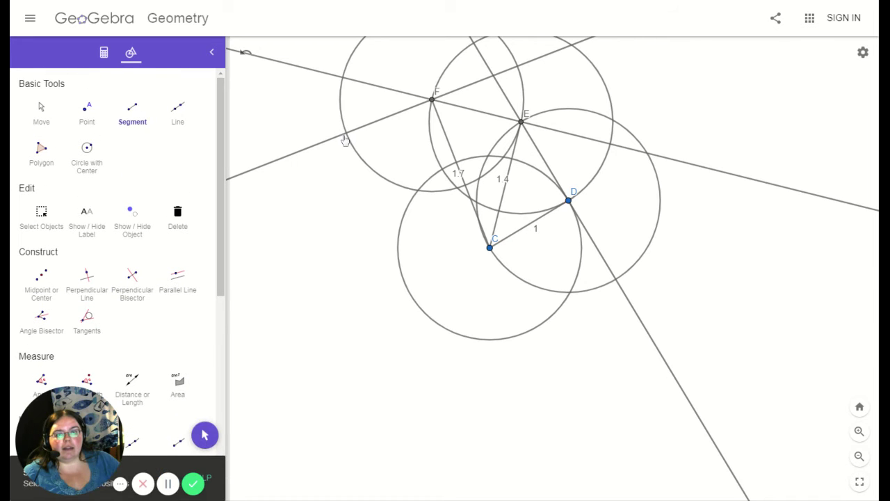
pyautogui.click(346, 133)
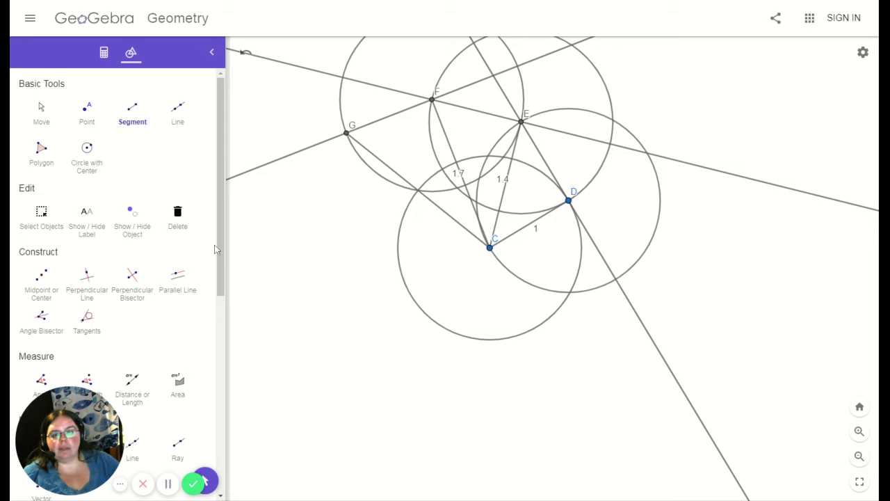
pyautogui.moveTo(220, 244); pyautogui.dragTo(217, 380)
pyautogui.click(132, 111)
pyautogui.click(432, 208)
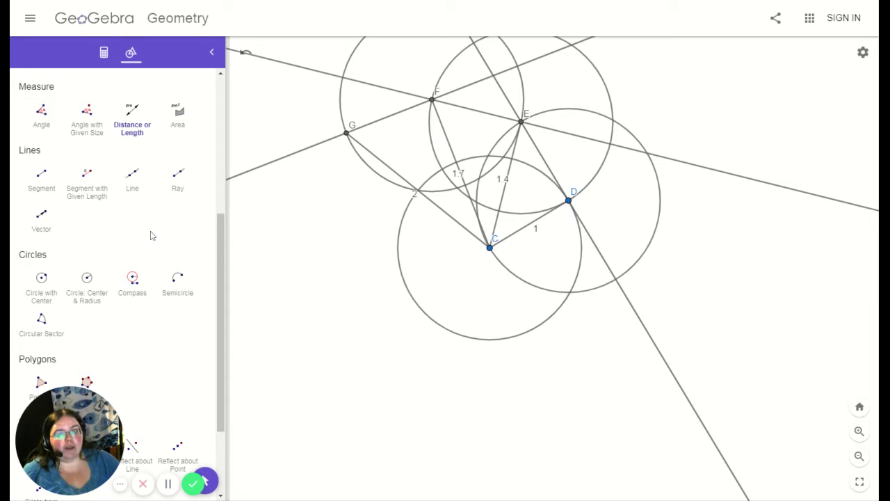
pyautogui.scroll(-1, 217, 284)
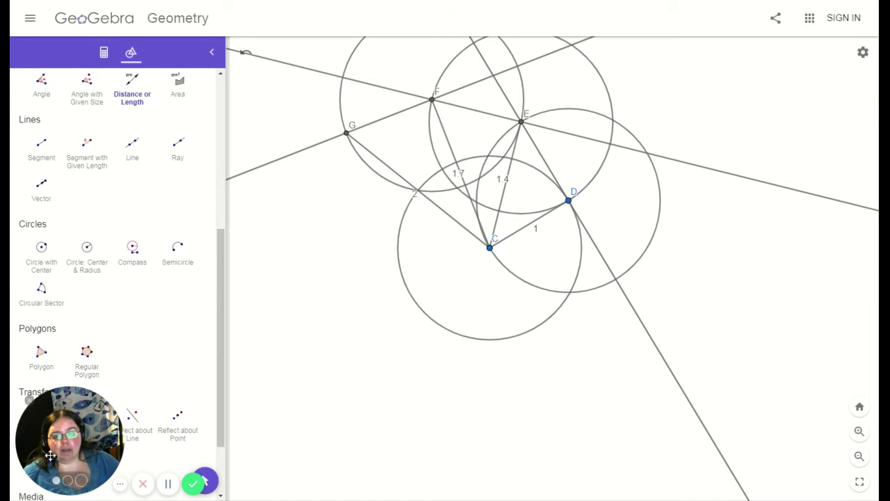
pyautogui.click(40, 354)
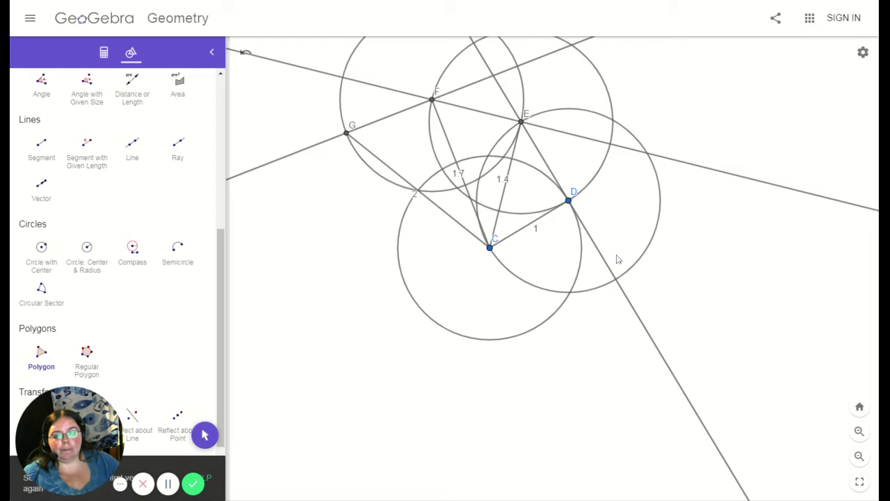
pyautogui.click(490, 248)
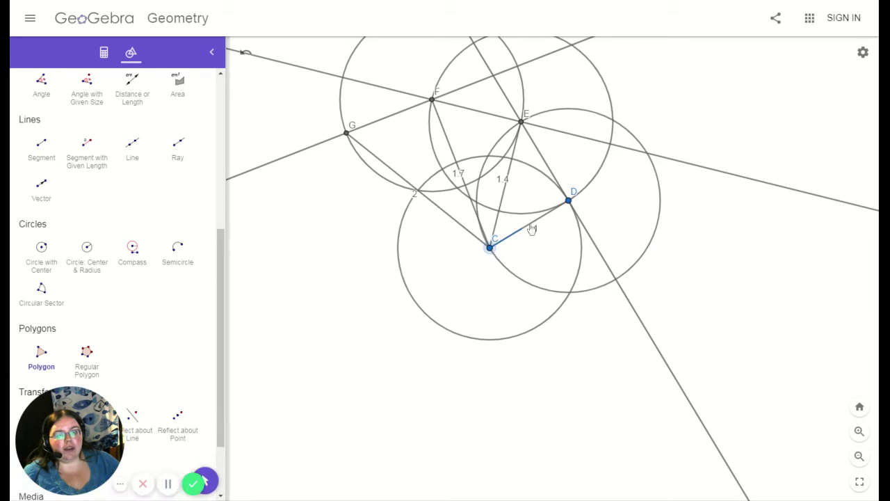
pyautogui.click(568, 201)
pyautogui.click(521, 123)
pyautogui.click(490, 247)
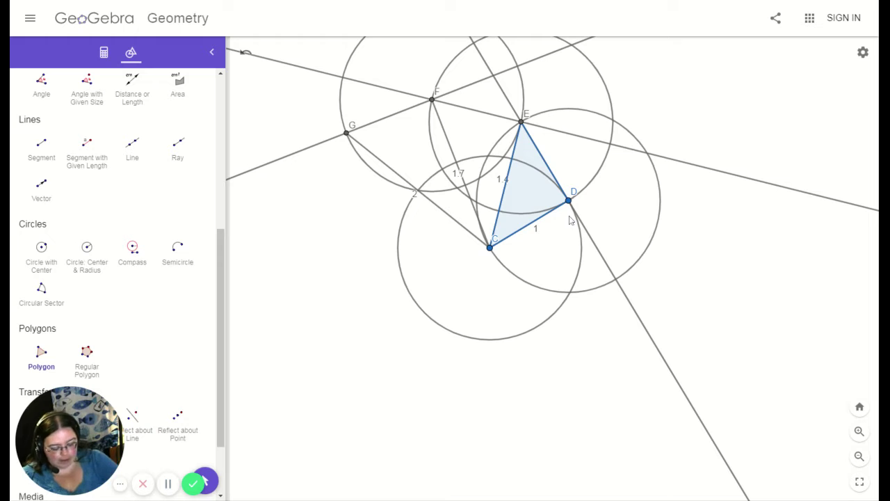
pyautogui.hotkey('ctrl', 'z')
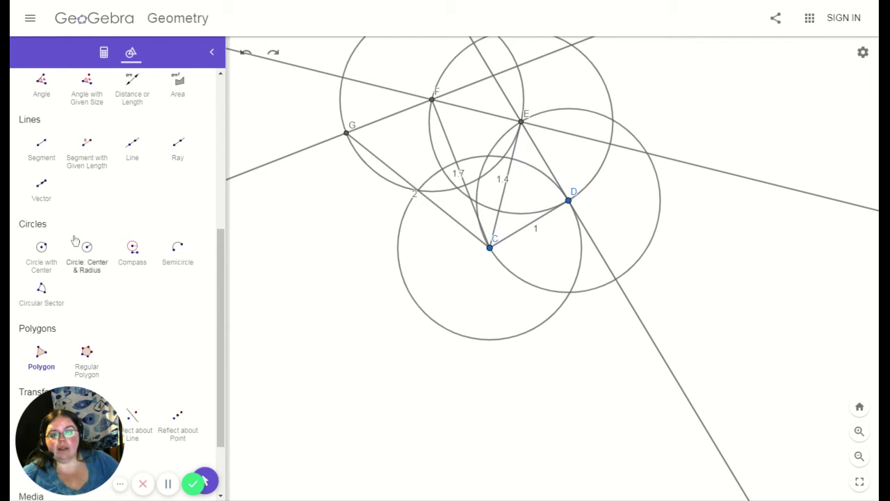
# Step: Measure angles C-D-E, C-E-F and C-F-G, each showing 90°
pyautogui.moveTo(218, 270); pyautogui.dragTo(226, 213)
pyautogui.click(42, 156)
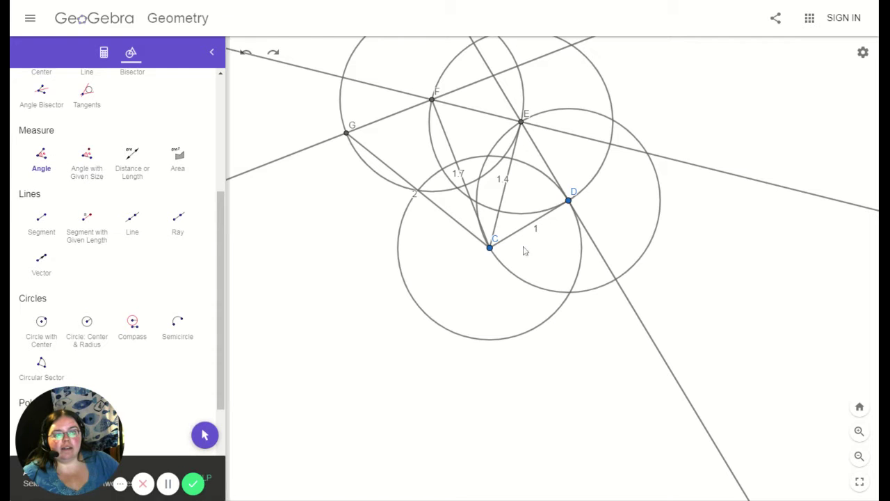
pyautogui.click(490, 247)
pyautogui.click(569, 200)
pyautogui.click(522, 123)
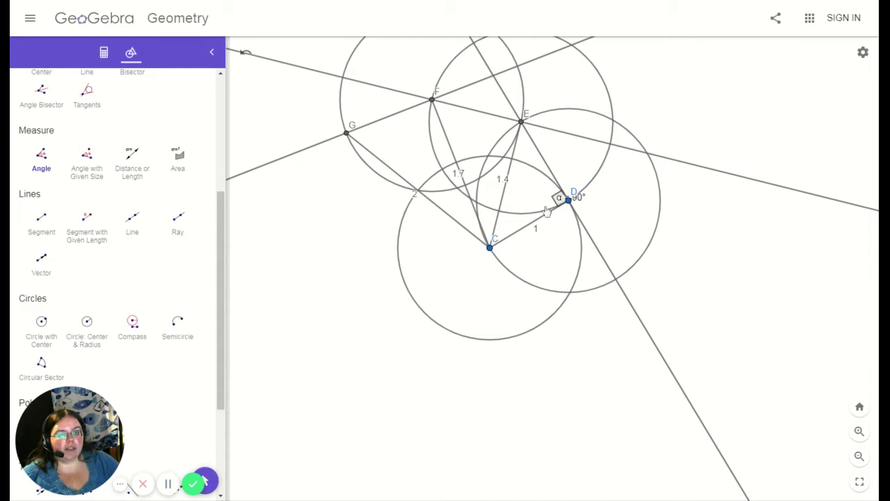
pyautogui.click(490, 249)
pyautogui.click(521, 123)
pyautogui.click(432, 101)
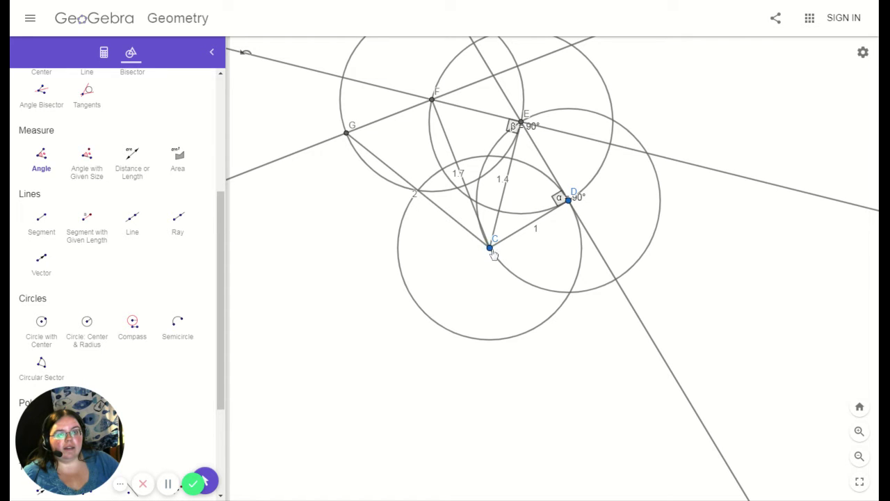
pyautogui.click(432, 101)
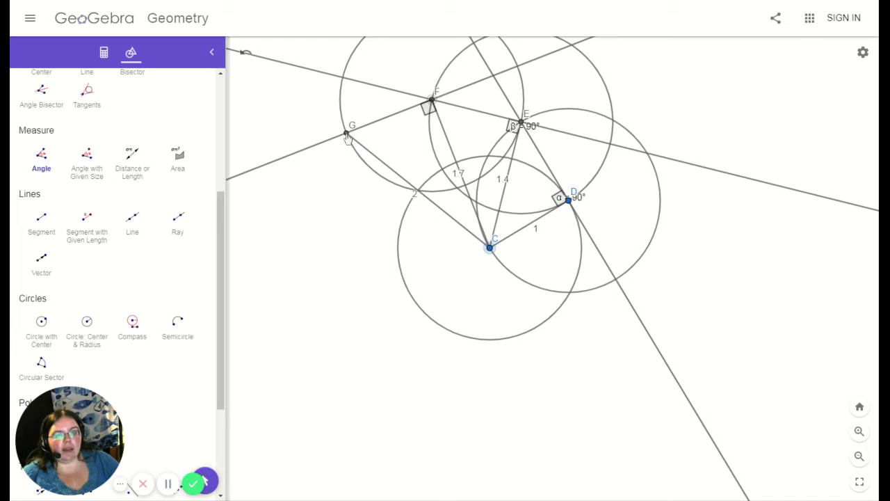
pyautogui.click(346, 133)
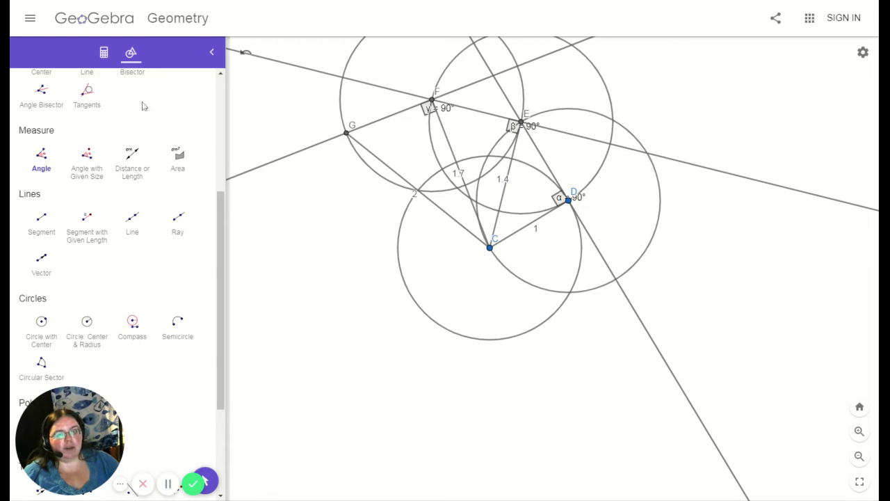
# Step: Drag the 1.4 label off segment CE and lift the 1.7 label above its line
pyautogui.scroll(5, 224, 140)
pyautogui.click(41, 110)
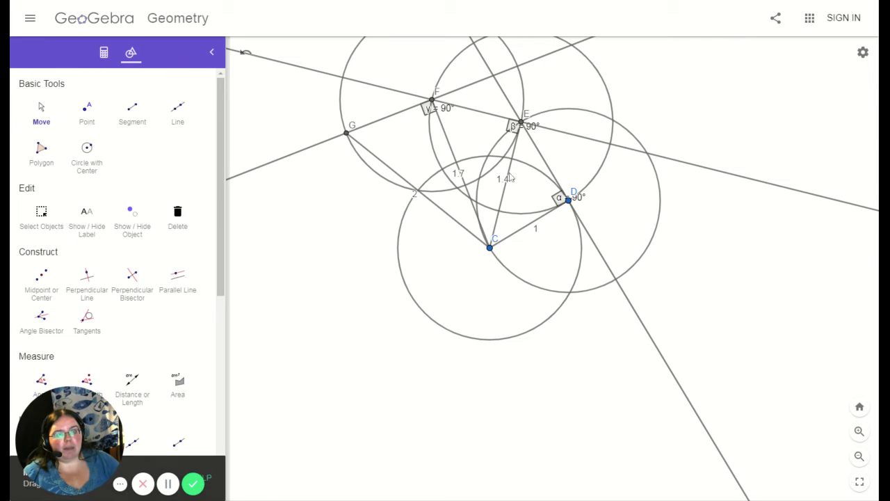
pyautogui.moveTo(507, 179)
pyautogui.mouseDown()
pyautogui.moveTo(498, 189)
pyautogui.moveTo(520, 182)
pyautogui.moveTo(493, 195)
pyautogui.moveTo(514, 185)
pyautogui.mouseUp()
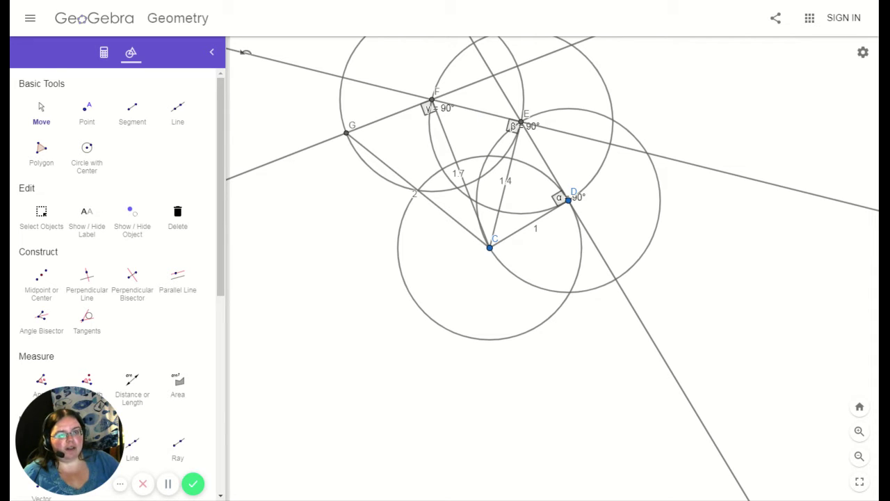
pyautogui.moveTo(507, 184); pyautogui.dragTo(505, 183)
pyautogui.click(473, 123)
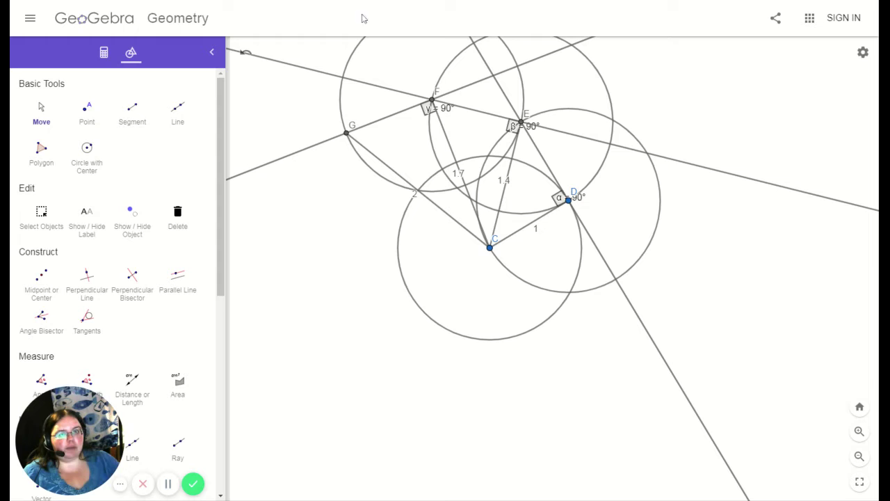
pyautogui.moveTo(464, 177)
pyautogui.mouseDown()
pyautogui.moveTo(457, 143)
pyautogui.moveTo(468, 153)
pyautogui.moveTo(459, 170)
pyautogui.mouseUp()
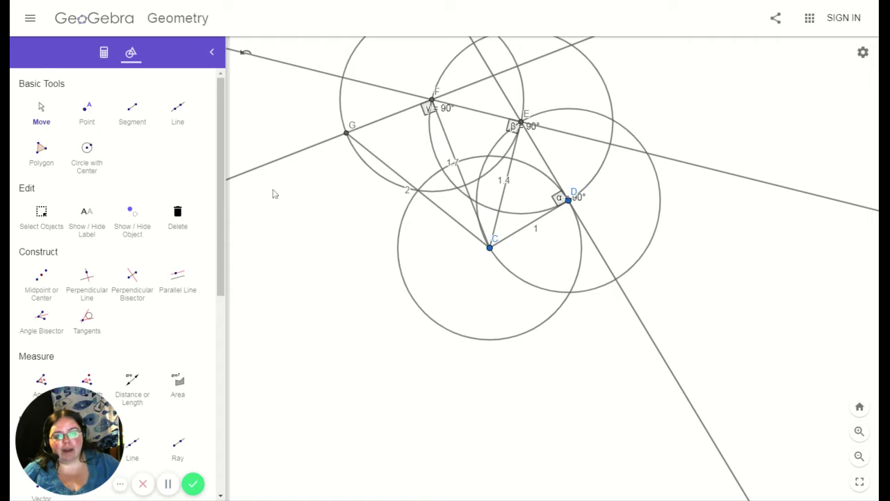
# Step: Draw the circle centred at G through F and the perpendicular to GC at G
pyautogui.click(92, 155)
pyautogui.click(347, 132)
pyautogui.click(432, 99)
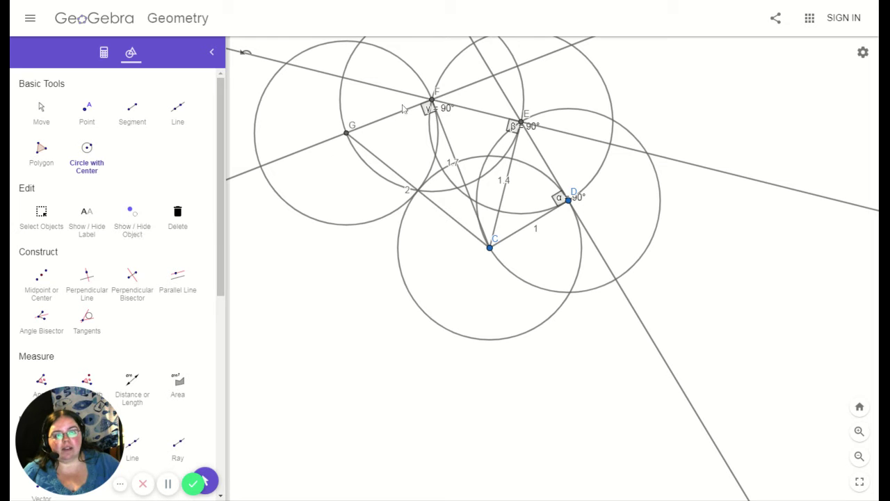
pyautogui.click(87, 278)
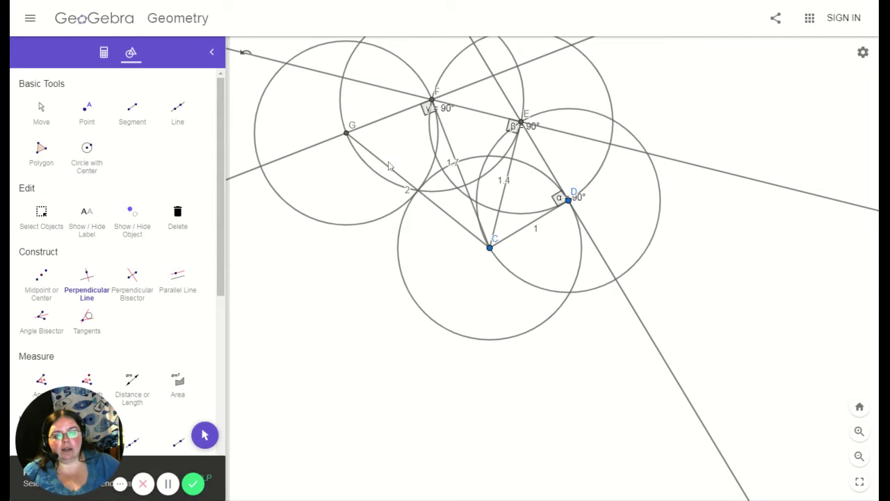
pyautogui.click(387, 165)
pyautogui.click(347, 133)
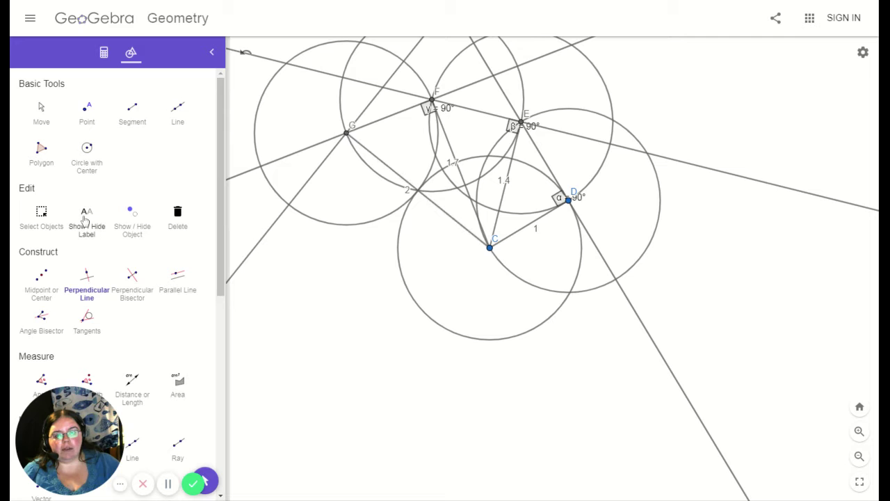
# Step: Join new point H to C, circle around H through G, and perpendicular to HC at H
pyautogui.click(130, 117)
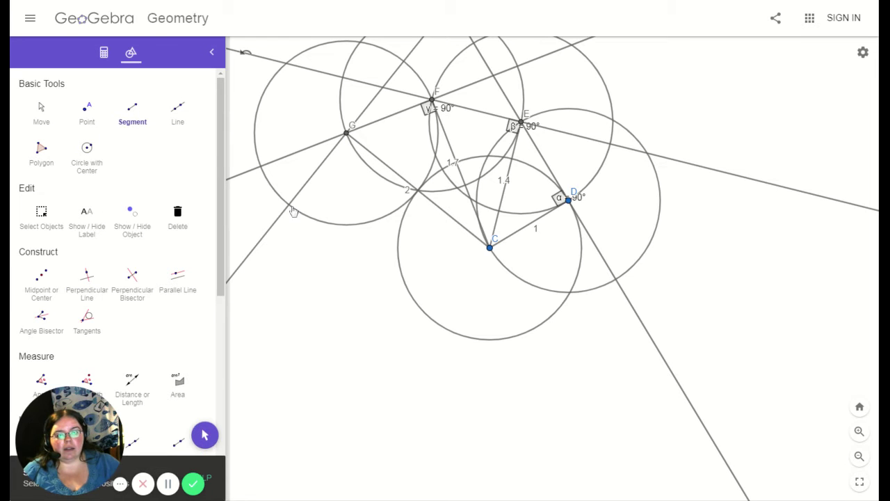
pyautogui.click(291, 205)
pyautogui.click(489, 247)
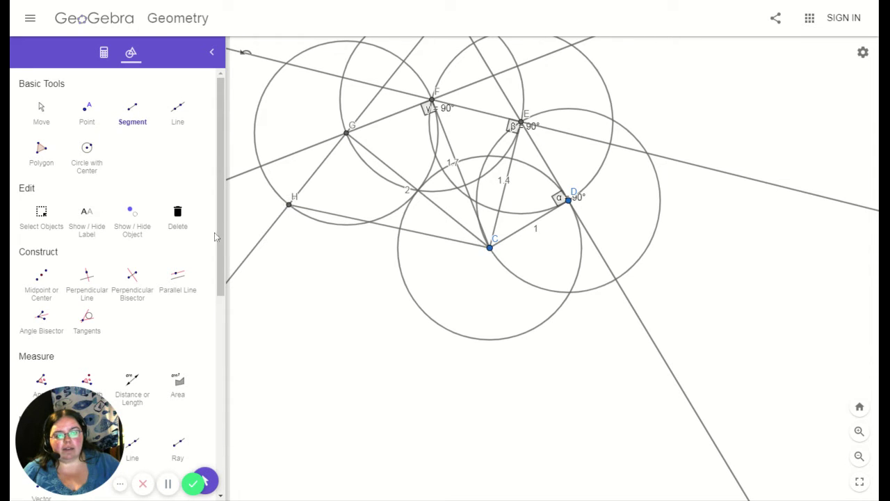
pyautogui.click(85, 157)
pyautogui.click(289, 204)
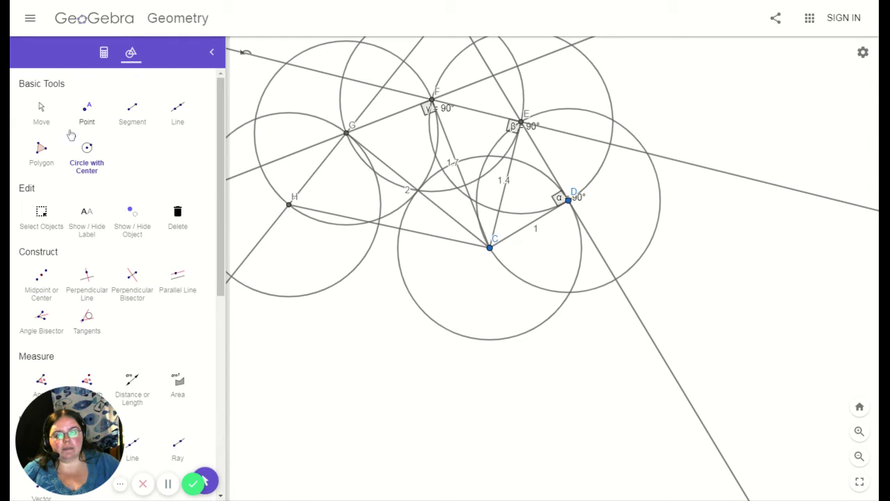
pyautogui.click(88, 277)
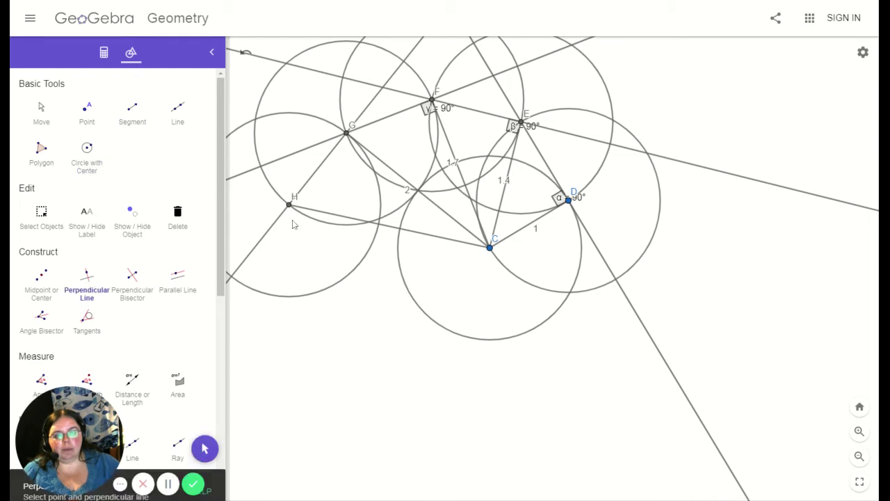
pyautogui.click(392, 228)
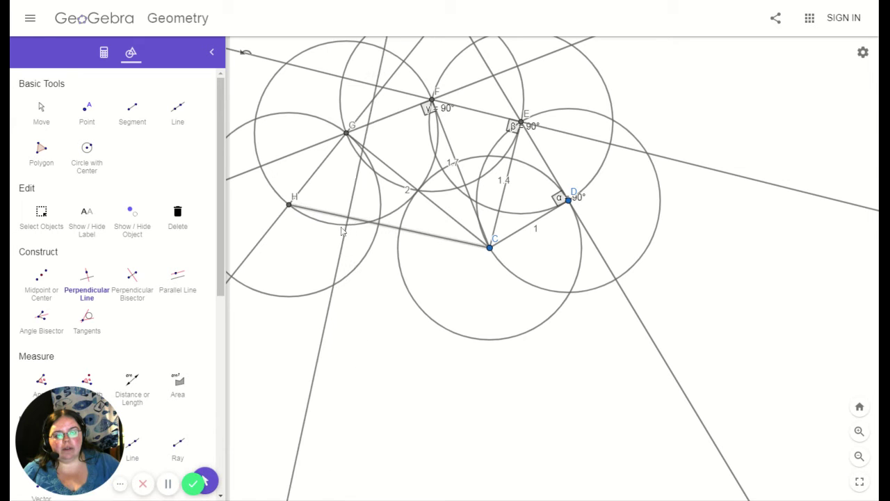
pyautogui.click(290, 206)
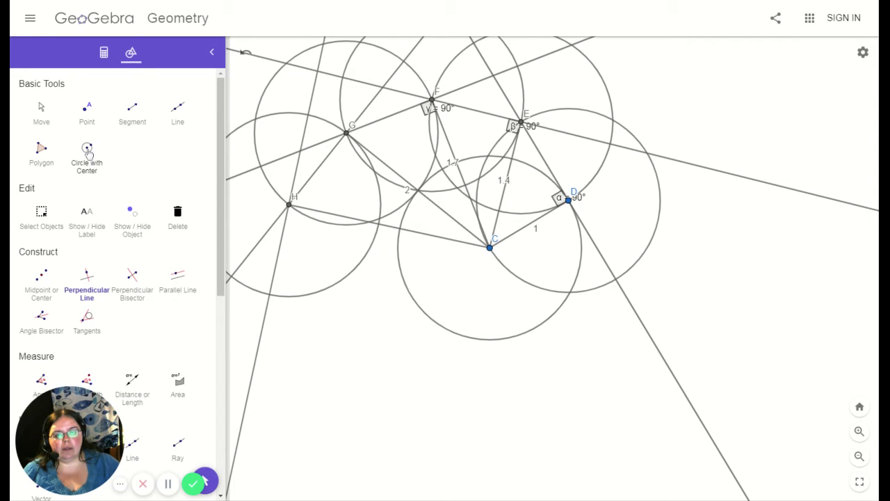
# Step: Join new point I to C, circle around I through H, and perpendicular to IC at I
pyautogui.click(132, 113)
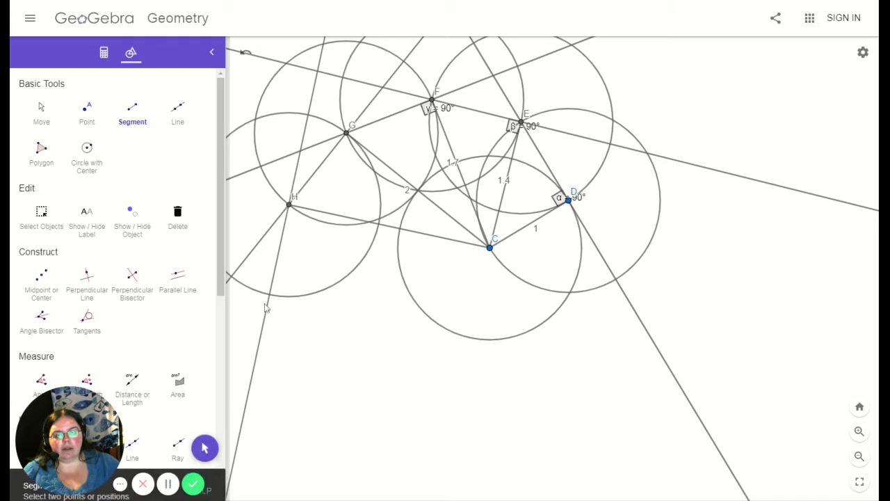
pyautogui.click(270, 294)
pyautogui.click(490, 249)
pyautogui.click(85, 155)
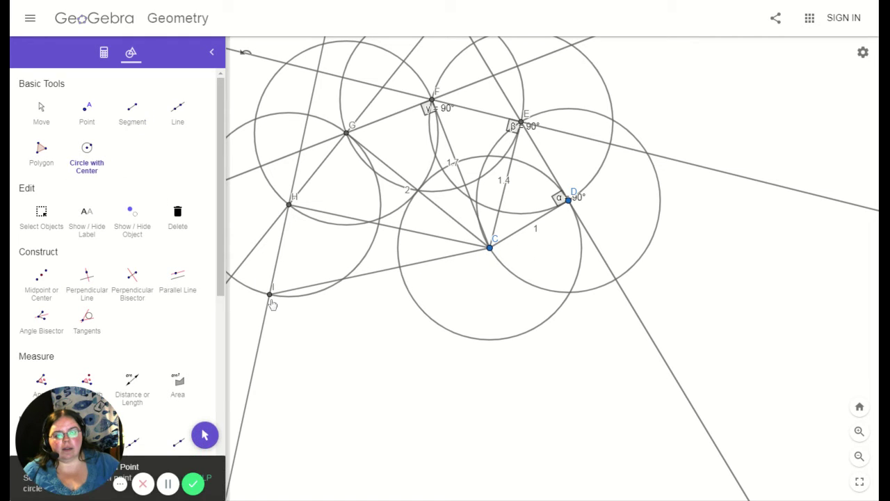
pyautogui.click(271, 295)
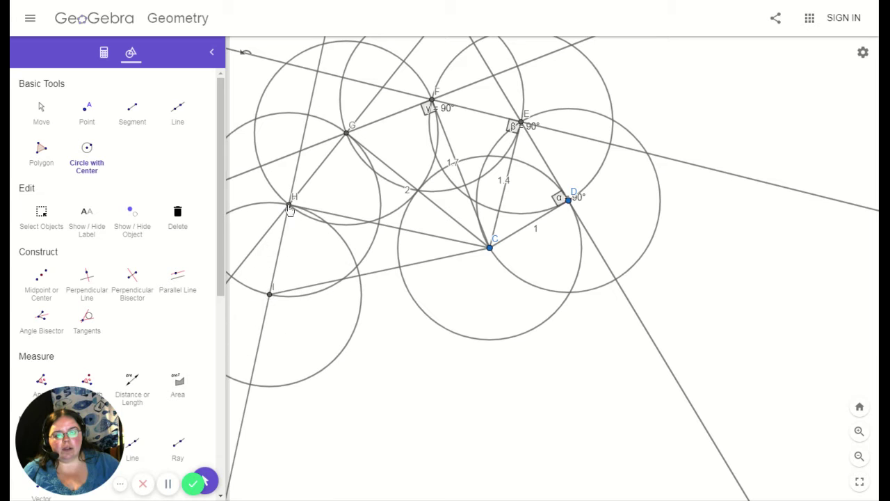
pyautogui.click(87, 277)
pyautogui.click(385, 270)
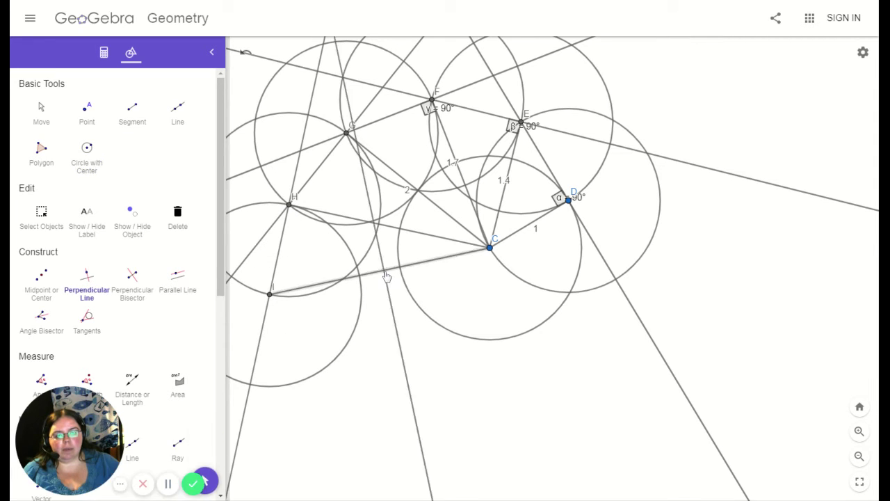
pyautogui.click(271, 294)
# Step: Join new point J to C, circle around J through I, and perpendicular to CJ at J
pyautogui.click(133, 111)
pyautogui.click(289, 384)
pyautogui.click(490, 248)
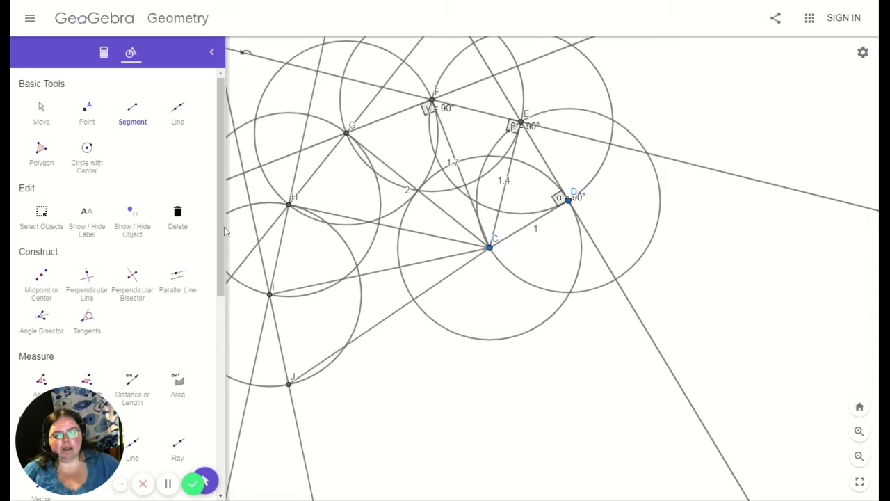
pyautogui.click(87, 152)
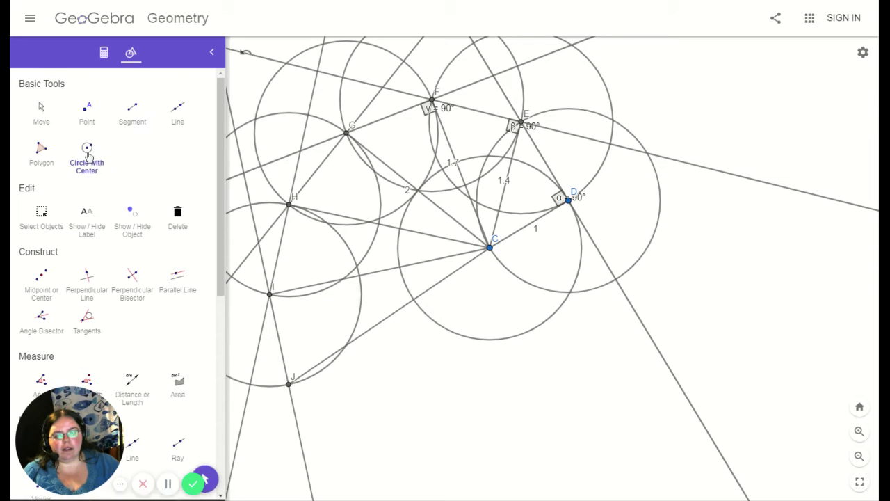
pyautogui.click(289, 384)
pyautogui.click(271, 295)
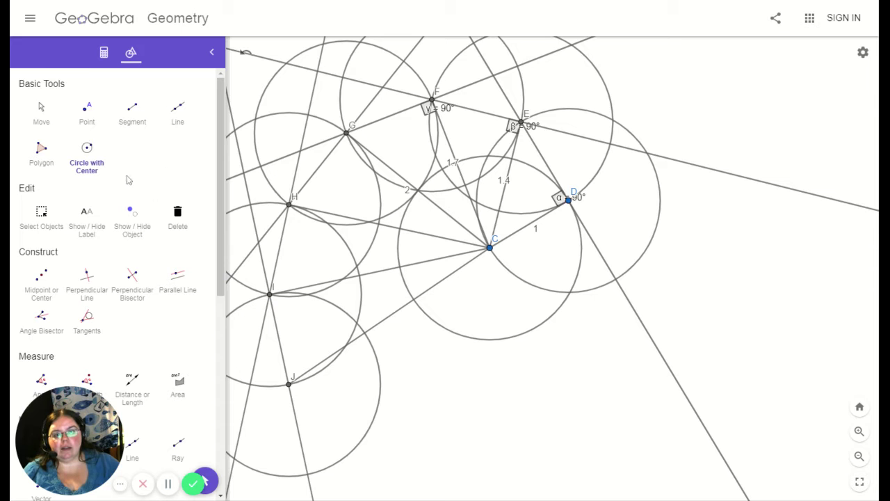
pyautogui.click(87, 279)
pyautogui.click(400, 313)
pyautogui.click(289, 386)
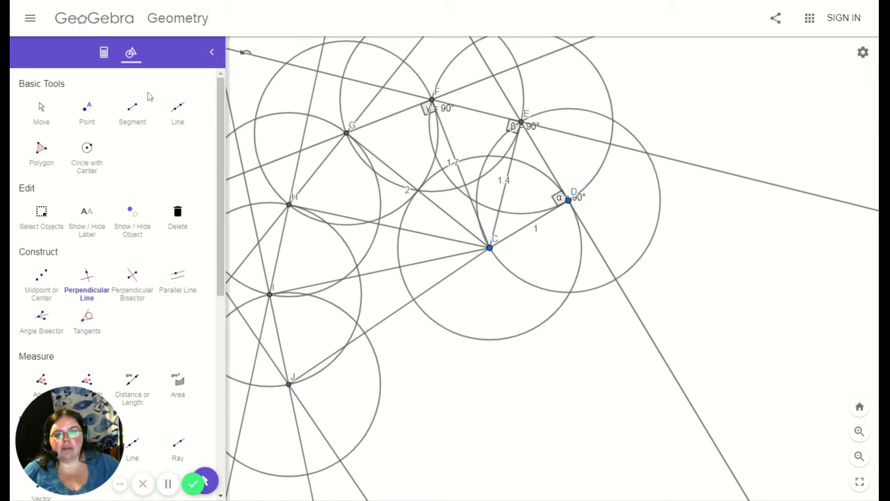
# Step: Join new point K to C and draw the circle centred at K through J
pyautogui.click(132, 110)
pyautogui.click(340, 459)
pyautogui.click(490, 249)
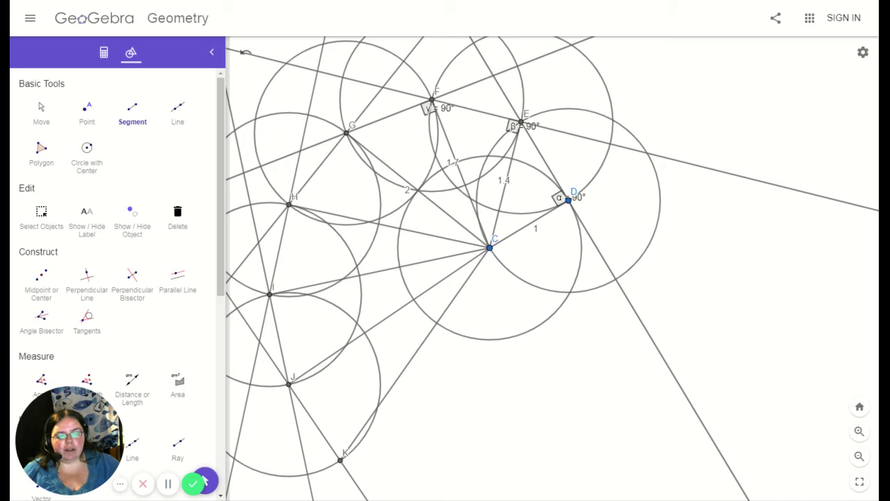
pyautogui.click(86, 148)
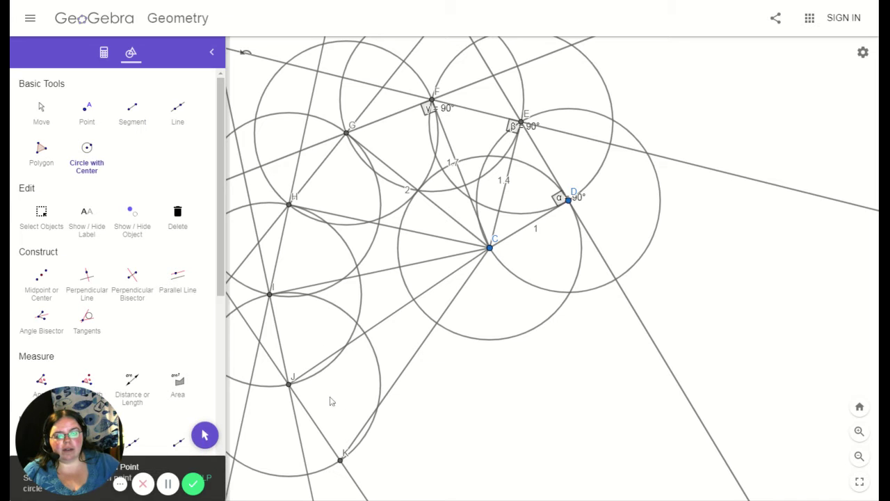
pyautogui.click(340, 459)
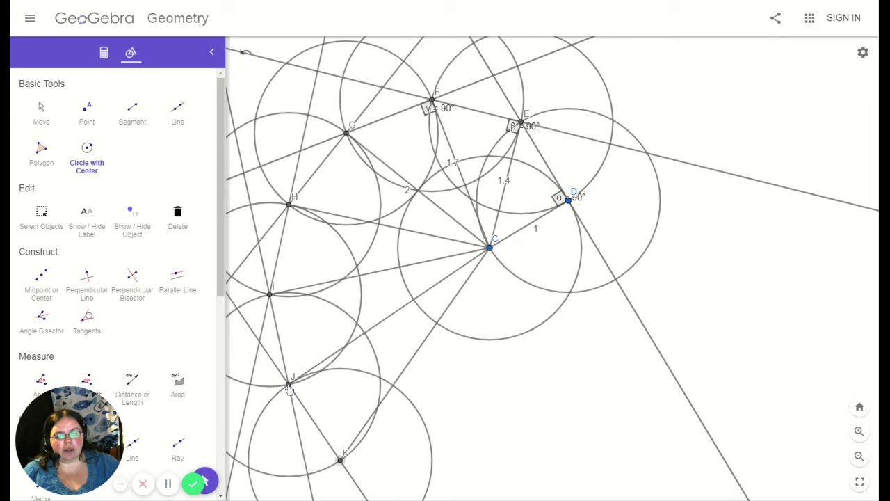
pyautogui.click(289, 386)
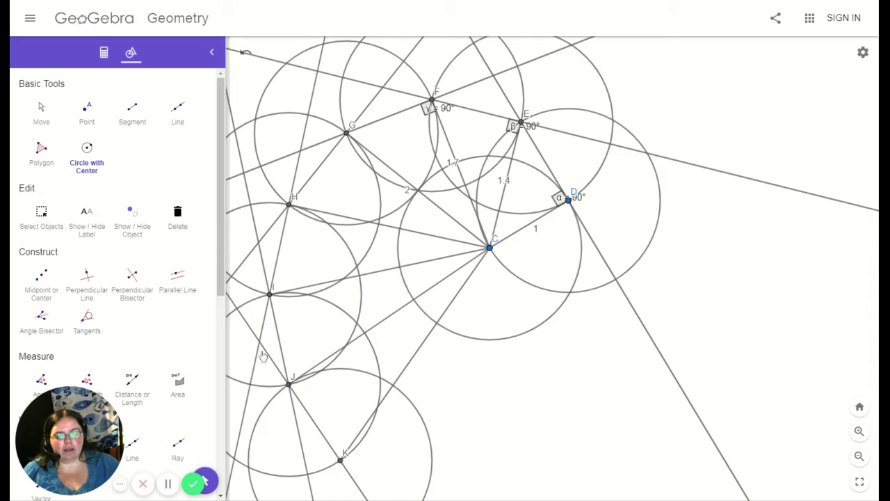
pyautogui.click(87, 276)
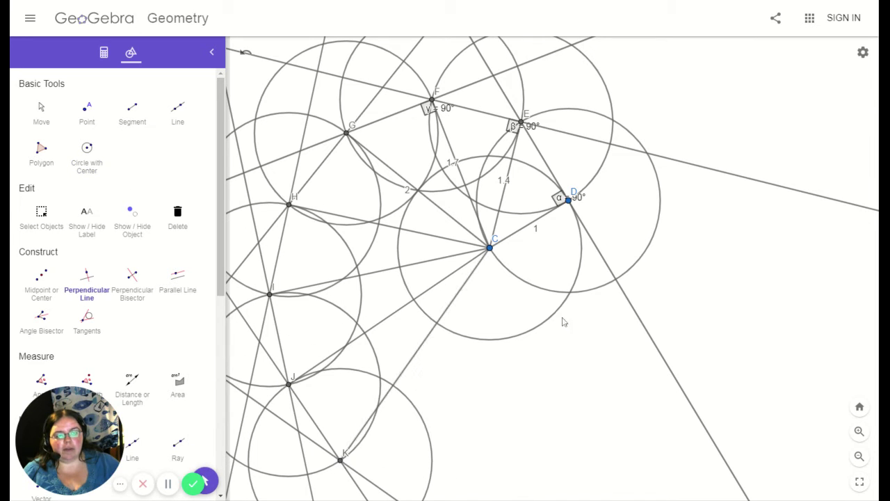
# Step: Join new point L to C, circle around L through K, and perpendicular to CL at L
pyautogui.click(36, 110)
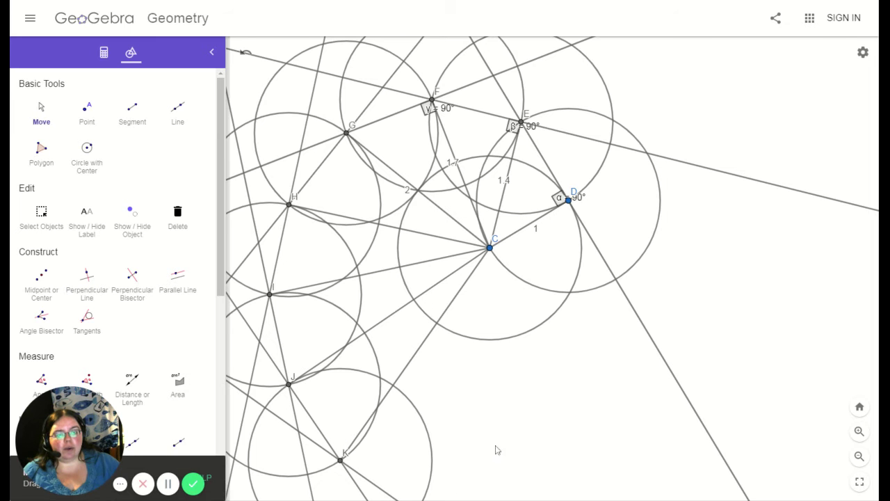
pyautogui.moveTo(512, 441); pyautogui.dragTo(509, 331)
pyautogui.click(147, 116)
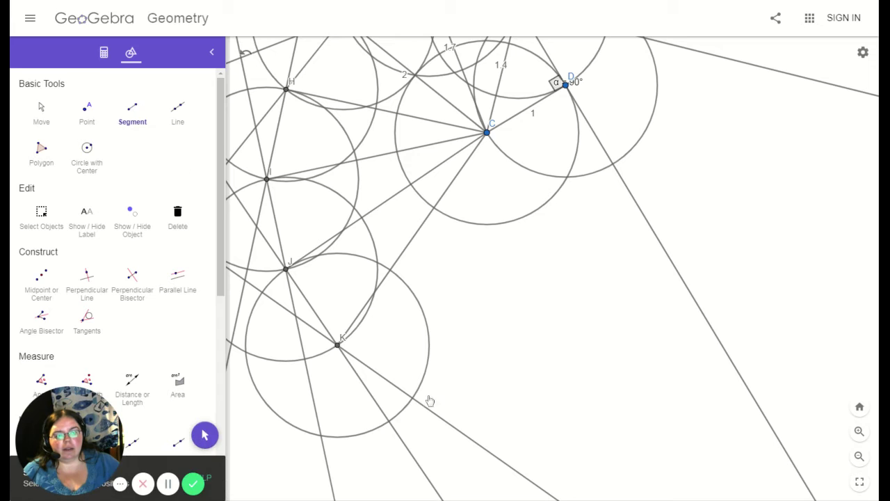
pyautogui.click(414, 397)
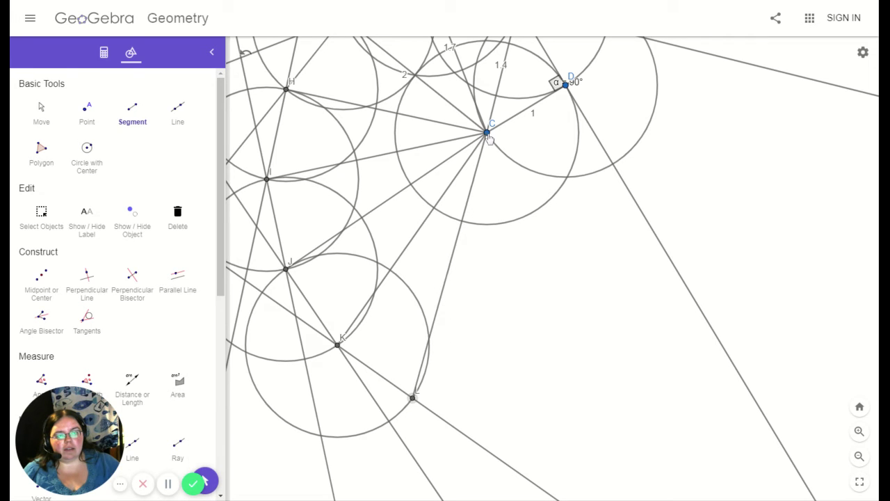
pyautogui.click(487, 133)
pyautogui.click(87, 148)
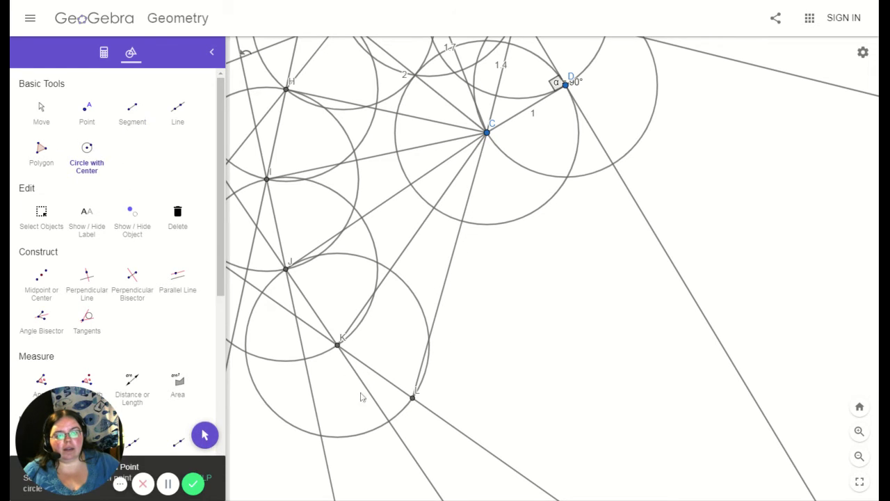
pyautogui.click(414, 398)
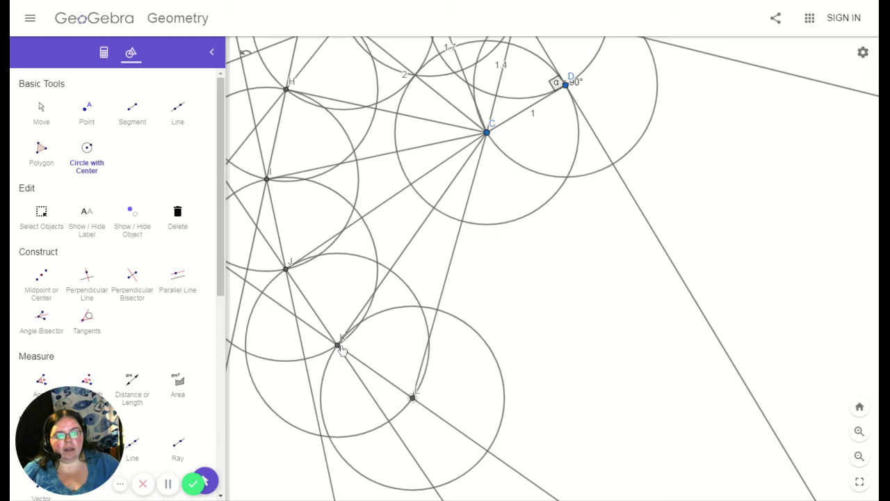
pyautogui.click(338, 346)
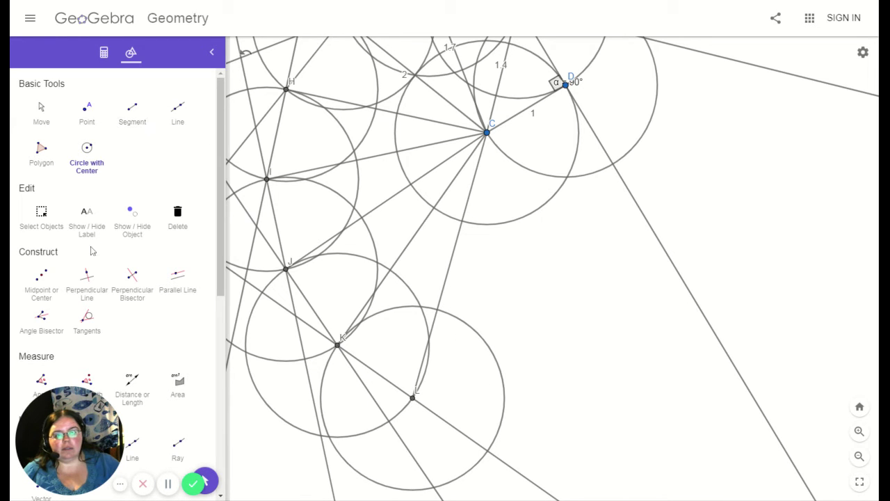
pyautogui.click(86, 279)
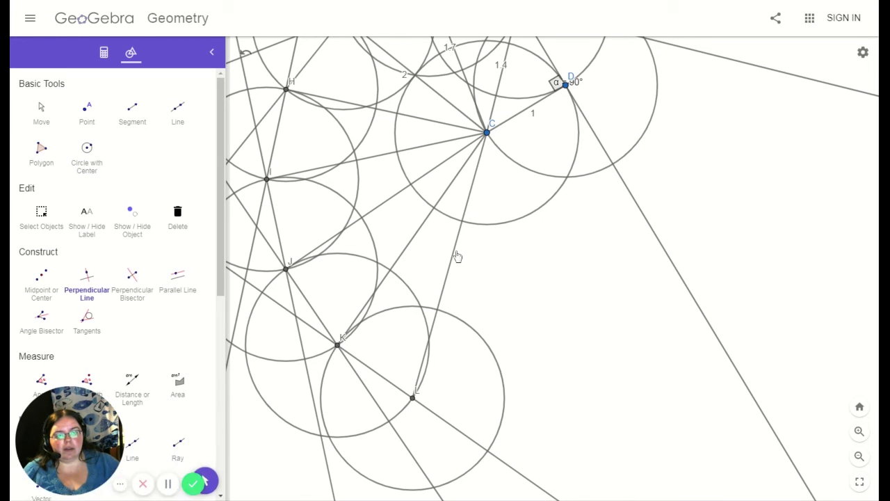
pyautogui.click(442, 300)
pyautogui.click(413, 398)
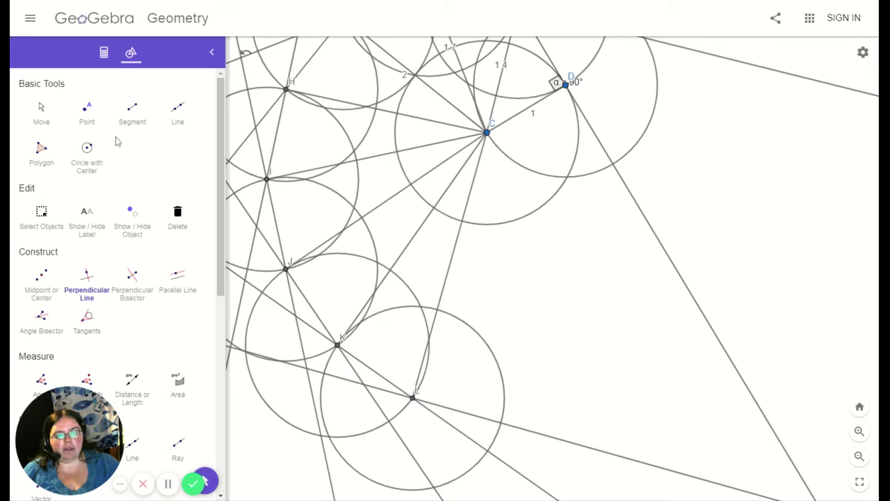
# Step: Join new point M to C, circle around M through L, and perpendicular to CM at M
pyautogui.click(139, 111)
pyautogui.click(502, 422)
pyautogui.click(487, 133)
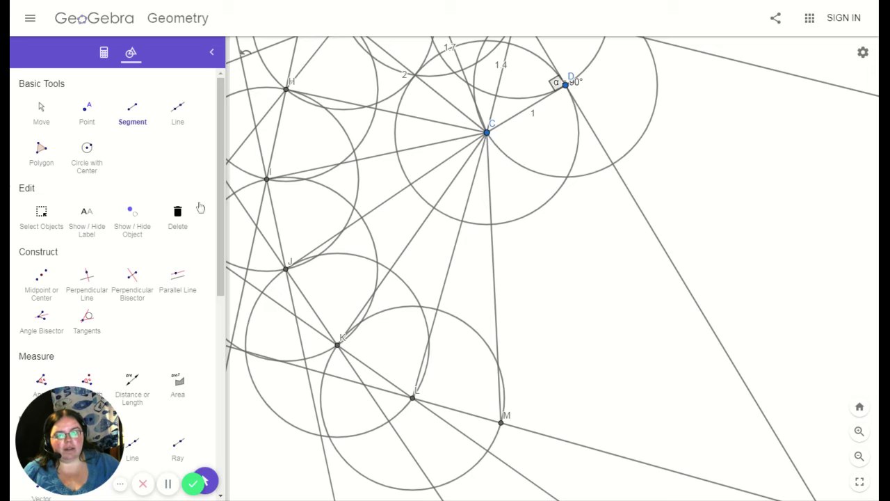
pyautogui.click(88, 156)
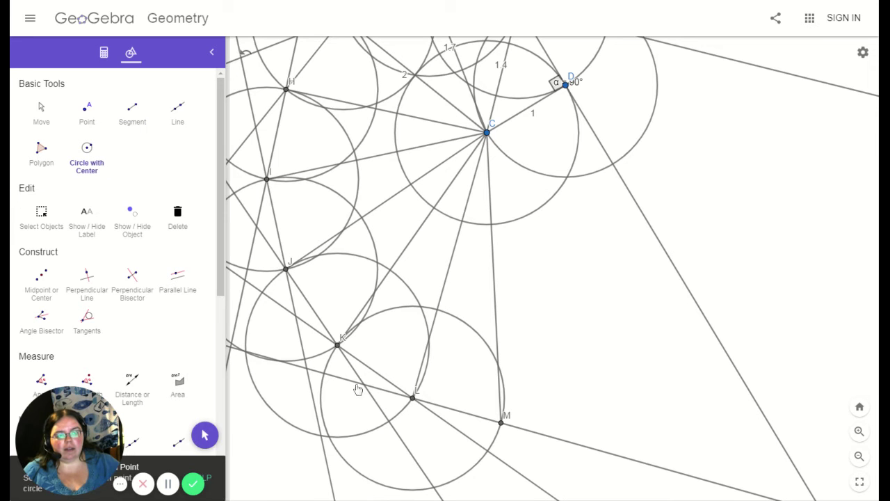
pyautogui.click(502, 424)
pyautogui.click(416, 400)
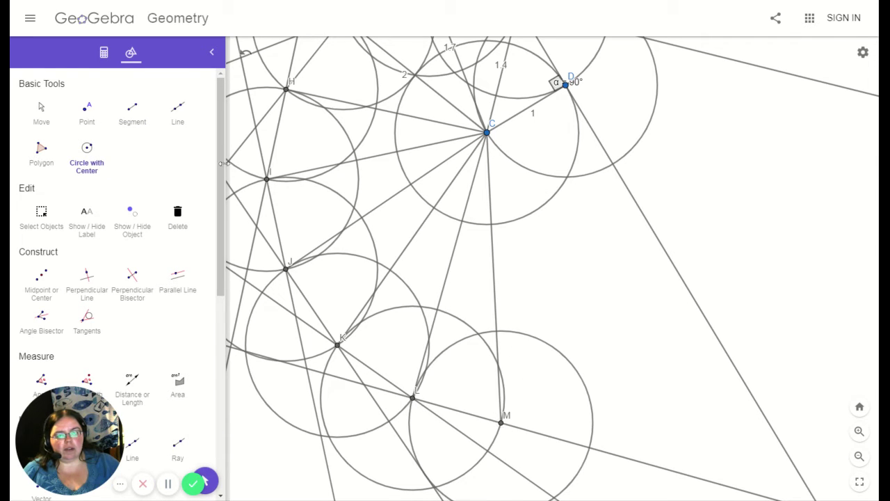
pyautogui.click(87, 275)
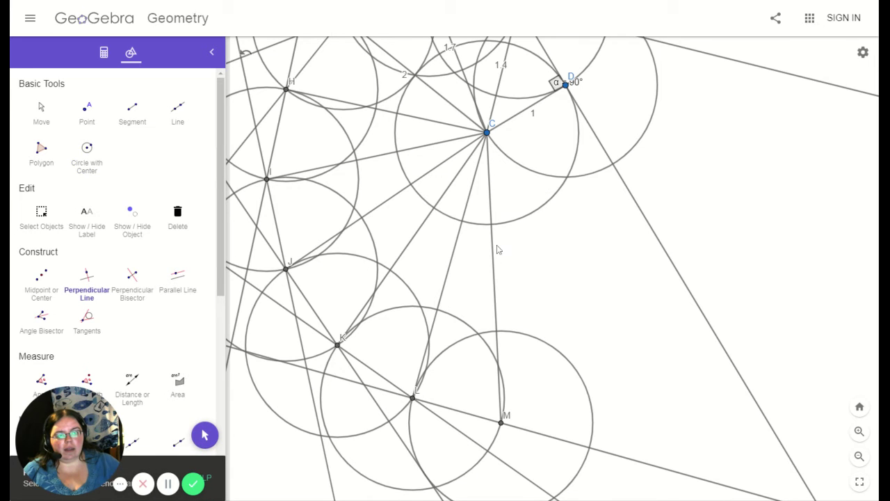
pyautogui.click(497, 250)
pyautogui.click(502, 420)
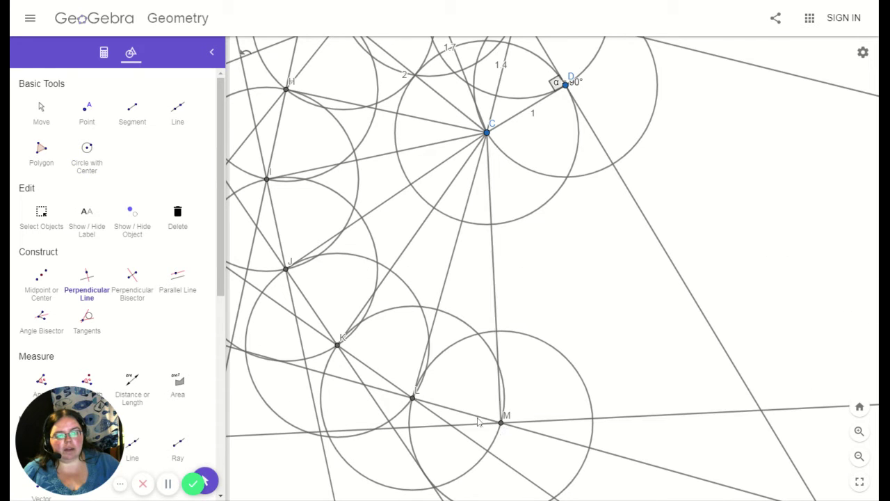
# Step: Place point N, draw its circle through M, and start a perpendicular near CN
pyautogui.click(132, 109)
pyautogui.click(593, 417)
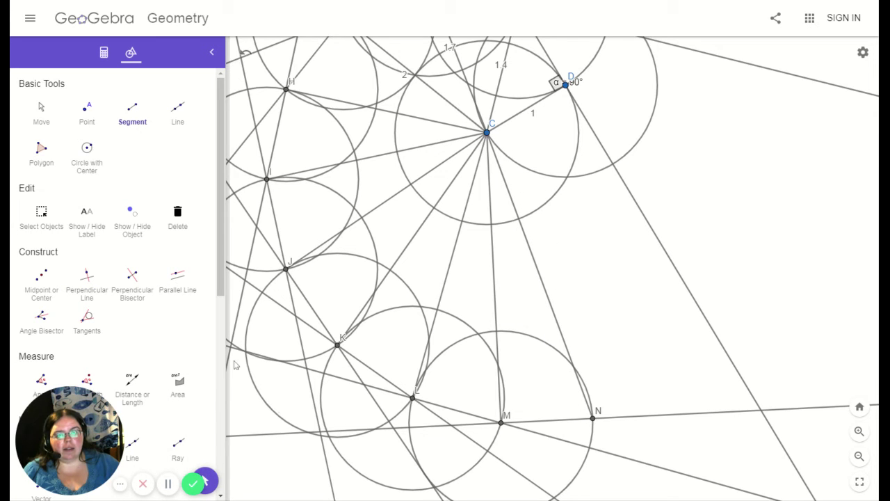
pyautogui.click(87, 156)
pyautogui.click(593, 417)
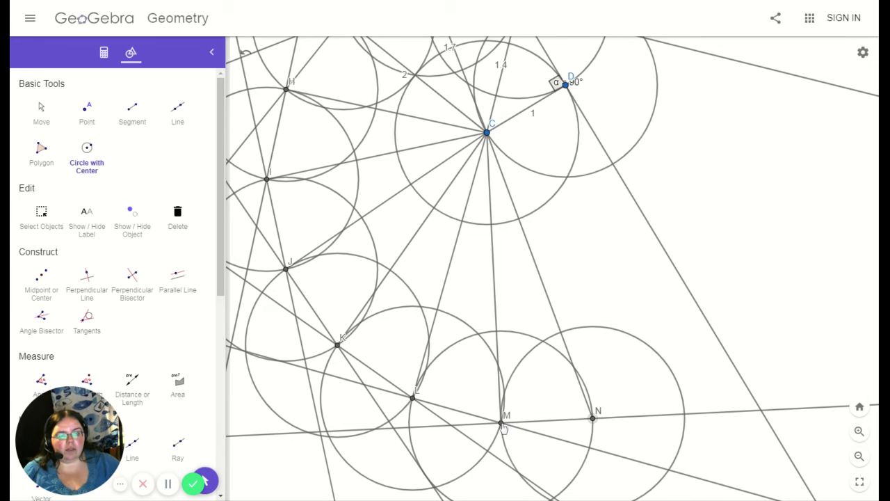
pyautogui.click(88, 285)
pyautogui.click(535, 267)
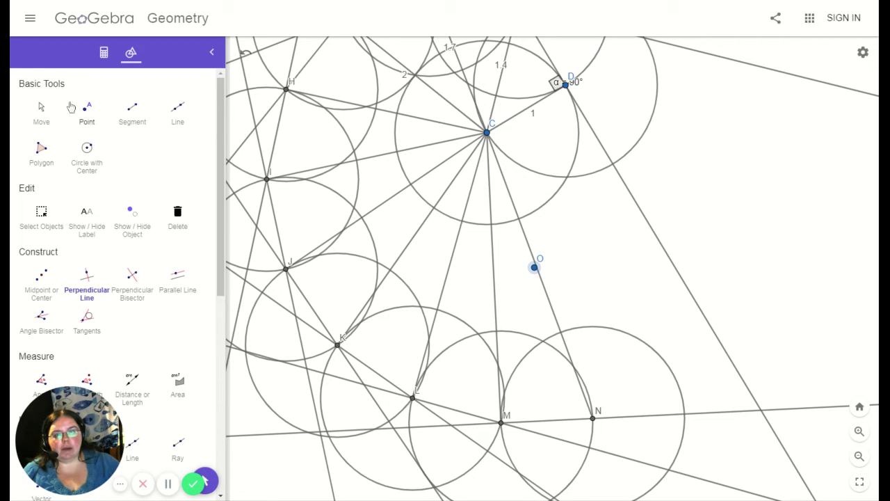
# Step: Undo stray point O and construct the perpendicular to CN through N
pyautogui.click(247, 54)
pyautogui.click(87, 282)
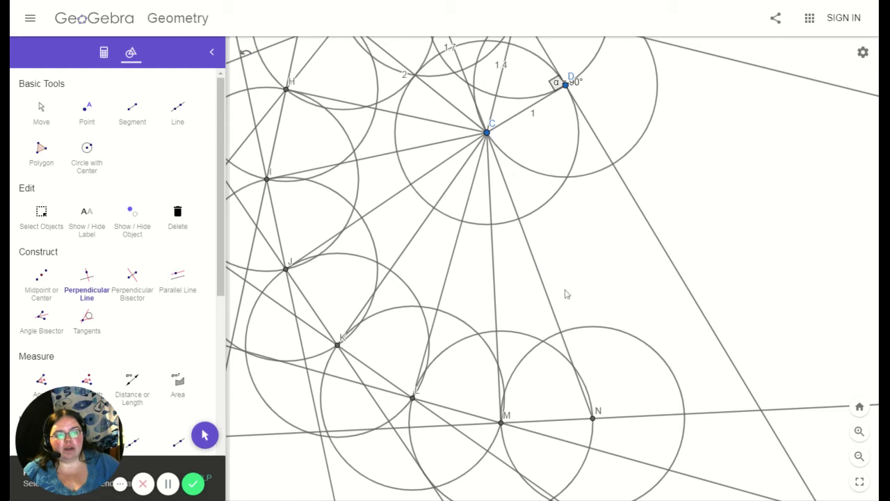
pyautogui.click(542, 282)
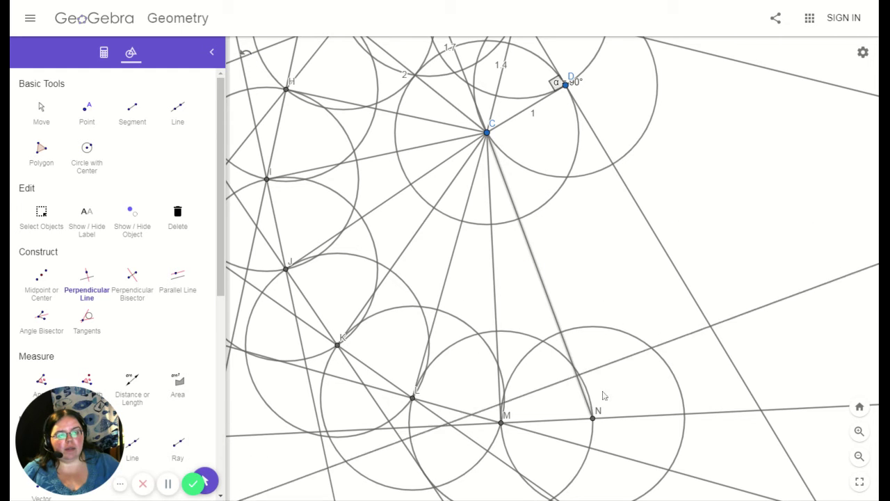
pyautogui.click(593, 419)
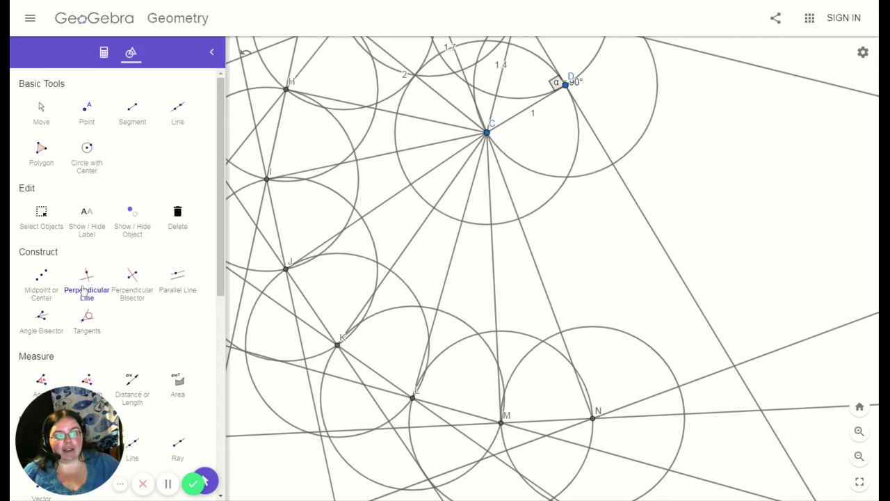
# Step: Join new point O to C, circle around O through N, and perpendicular to CO at O
pyautogui.click(139, 112)
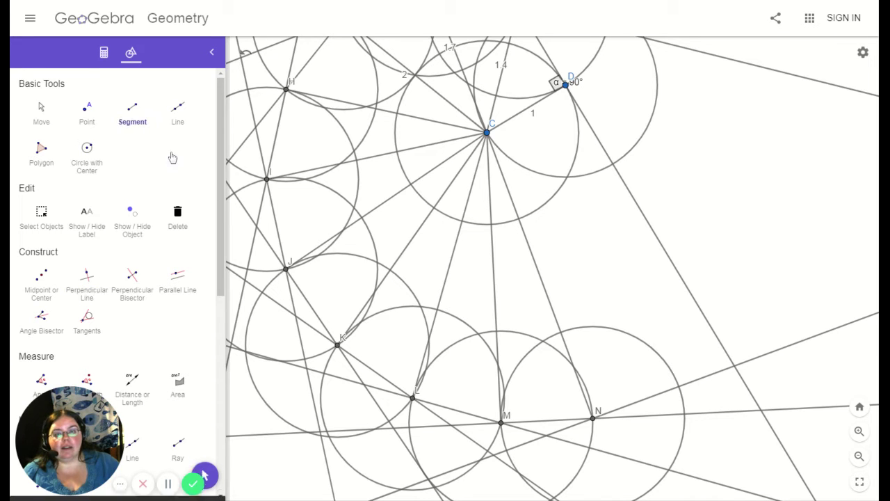
pyautogui.click(679, 386)
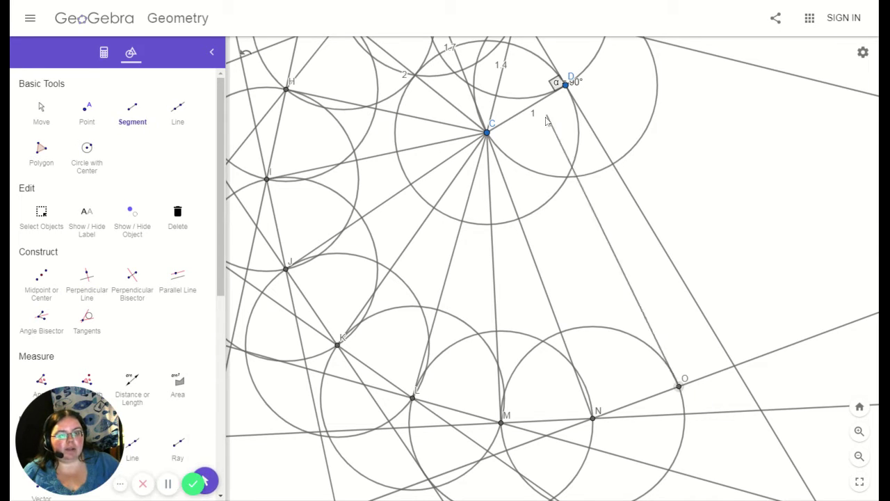
pyautogui.click(487, 133)
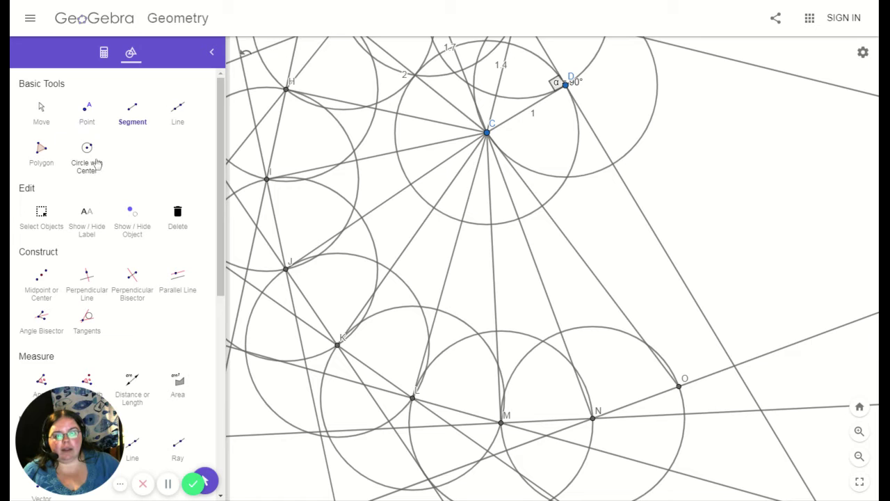
pyautogui.click(87, 157)
pyautogui.click(679, 386)
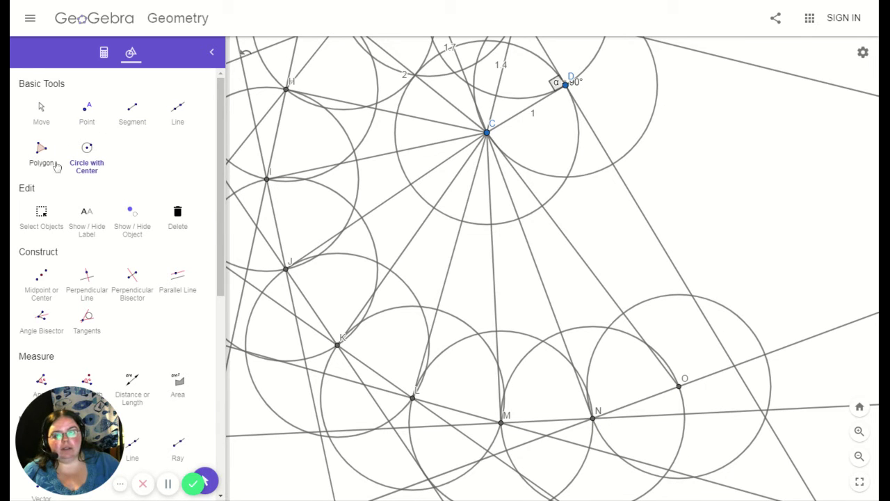
pyautogui.click(88, 283)
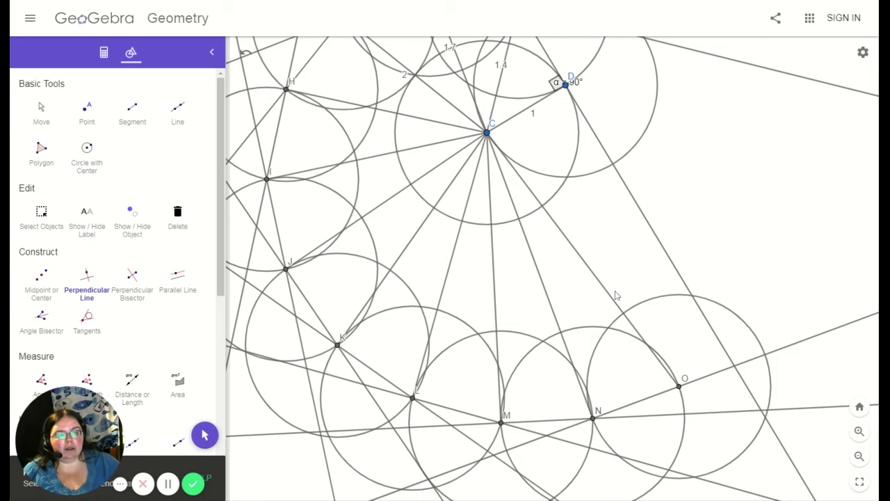
pyautogui.click(613, 296)
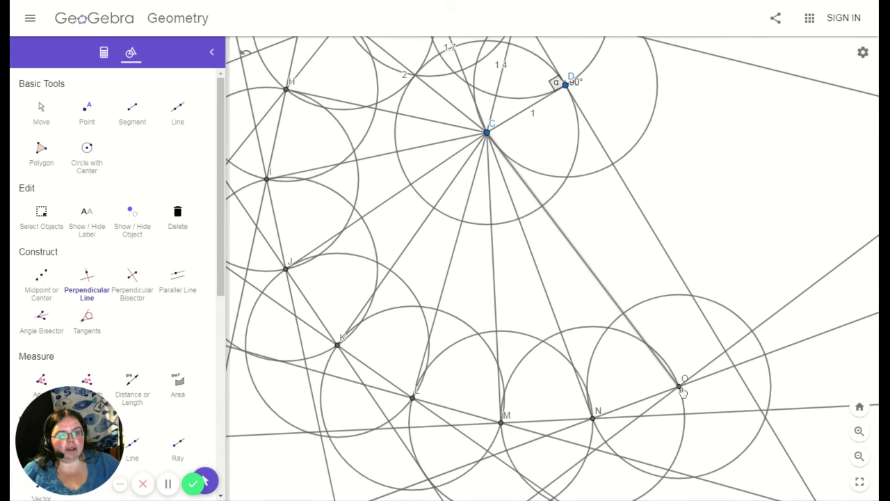
# Step: Join new point P to C, circle around P through O, and perpendicular to CP at P
pyautogui.click(132, 109)
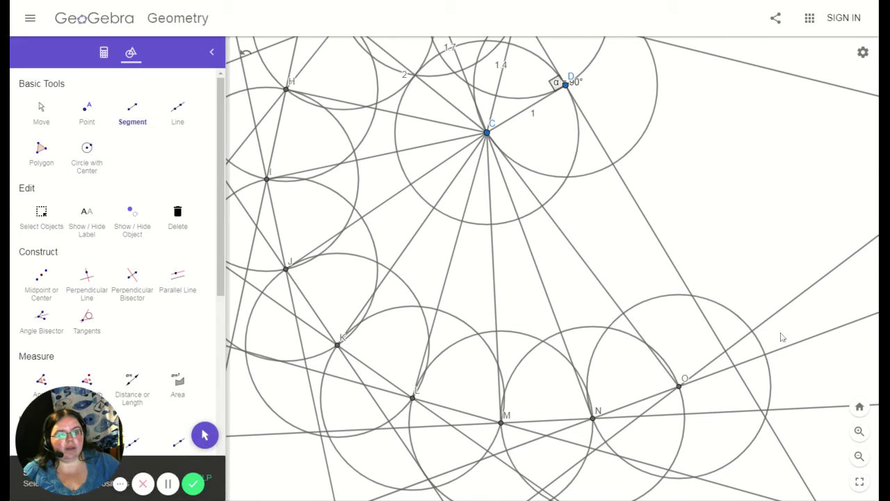
pyautogui.click(752, 331)
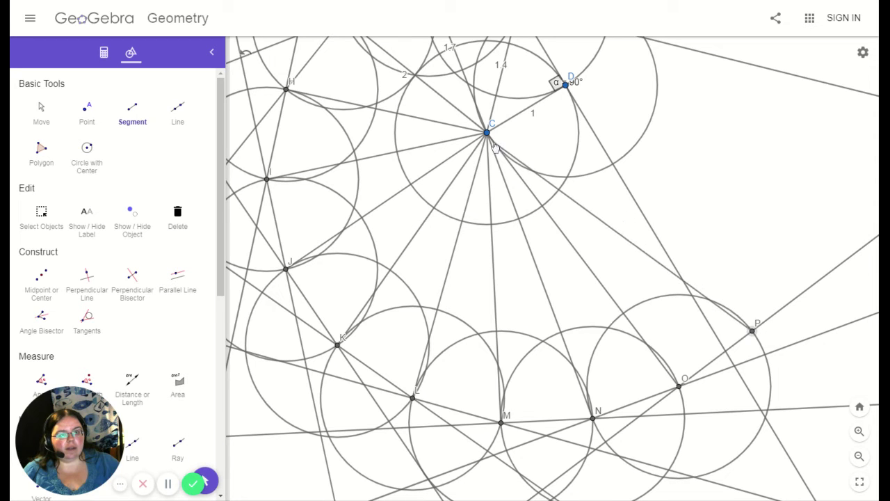
pyautogui.click(487, 133)
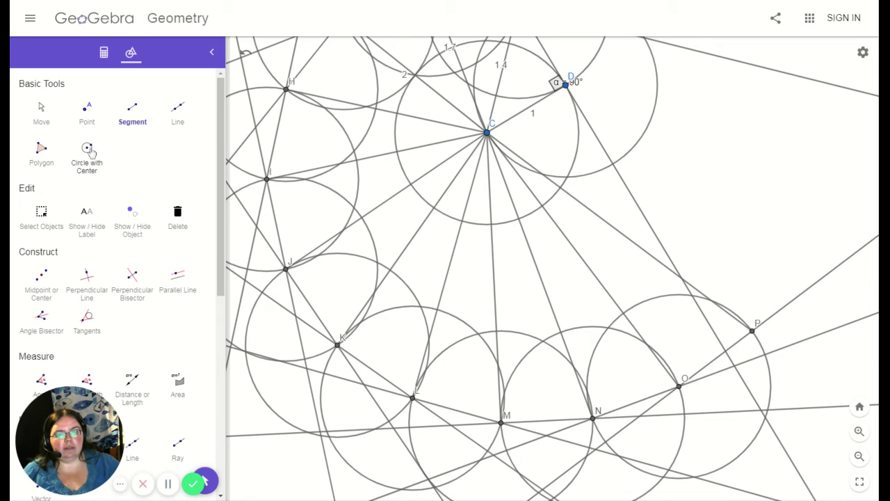
pyautogui.click(89, 157)
pyautogui.click(753, 331)
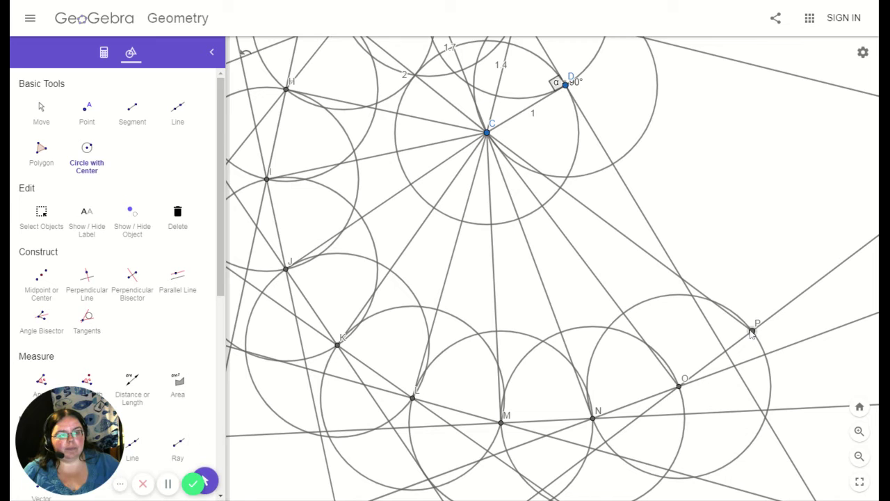
pyautogui.click(679, 386)
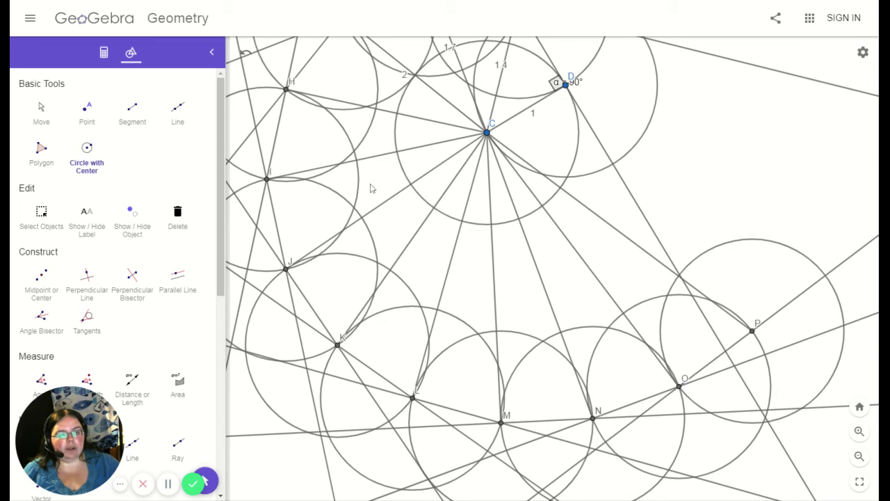
pyautogui.click(87, 278)
pyautogui.click(591, 211)
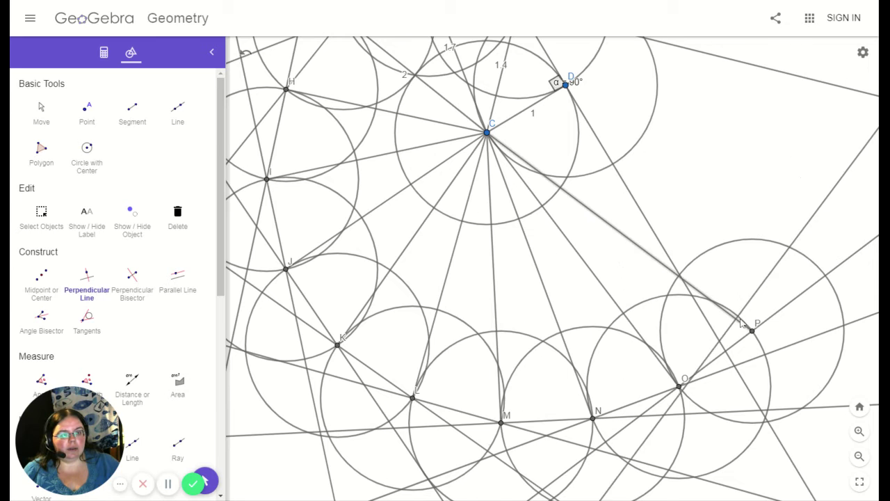
pyautogui.click(753, 331)
# Step: Add a circle centred at intersection point Q and join Q to C
pyautogui.click(87, 148)
pyautogui.click(807, 258)
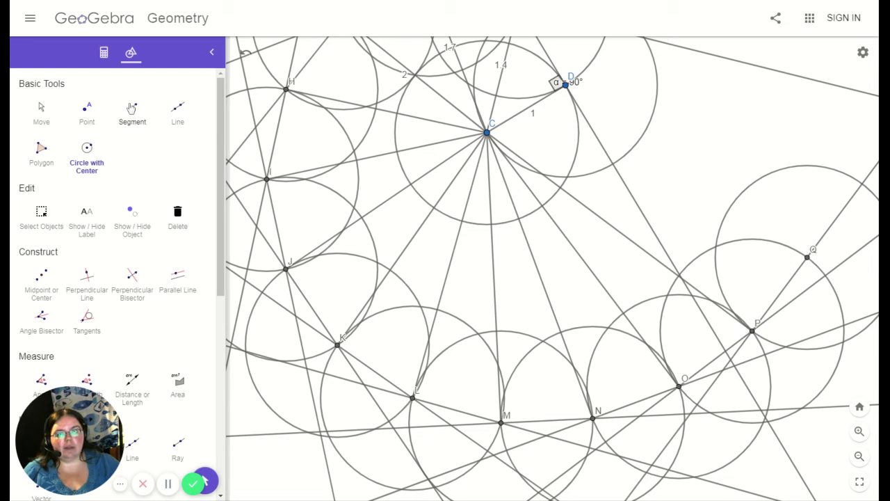
pyautogui.click(133, 108)
pyautogui.click(808, 259)
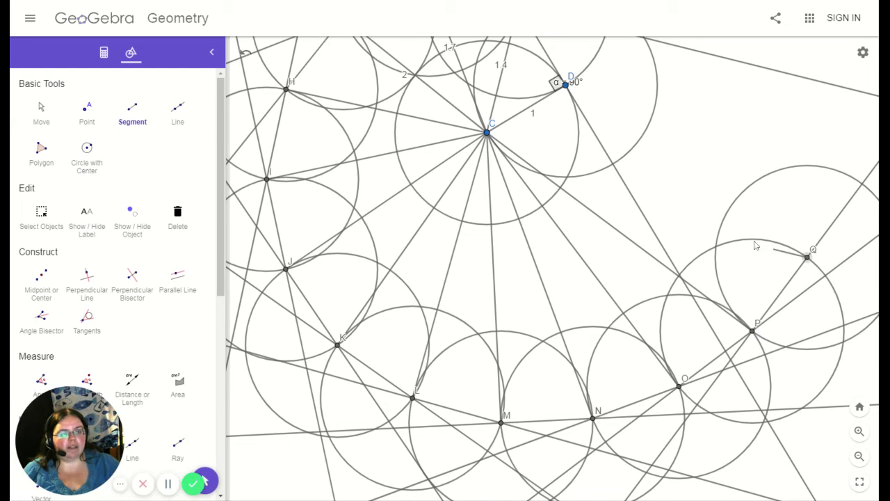
pyautogui.click(488, 135)
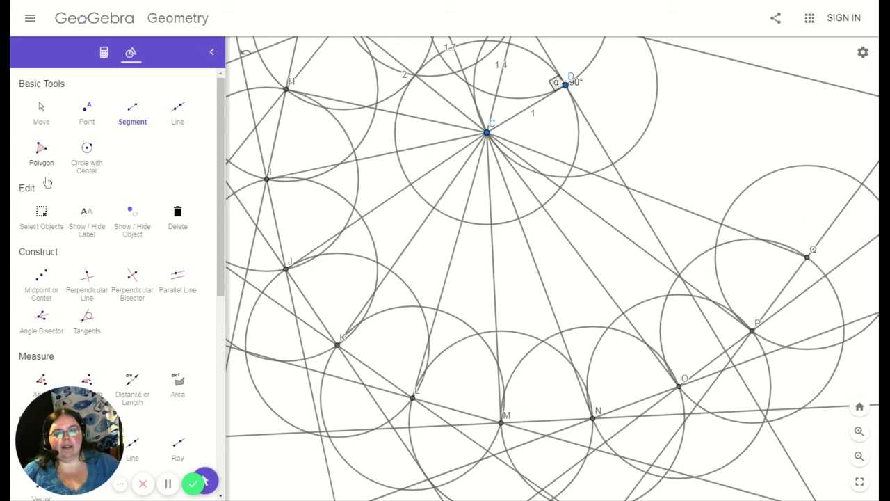
pyautogui.click(86, 278)
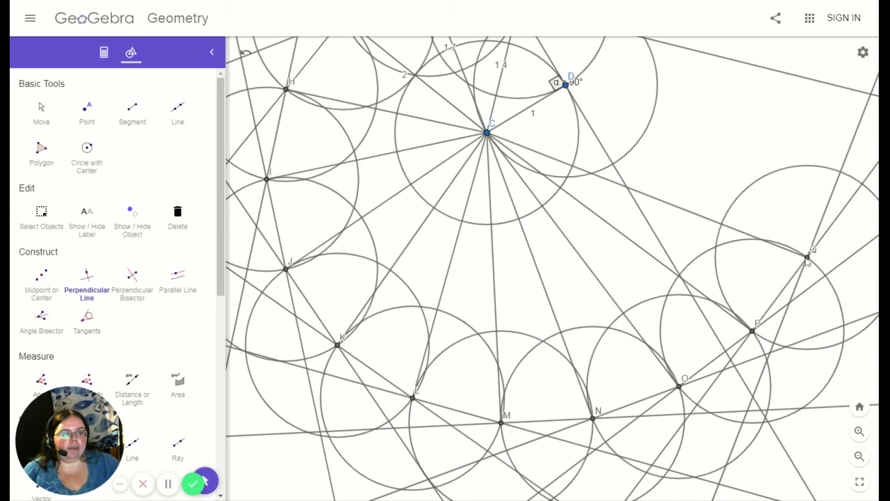
# Step: Join new point R to C and pan to show the upper spiral points
pyautogui.click(132, 111)
pyautogui.click(841, 171)
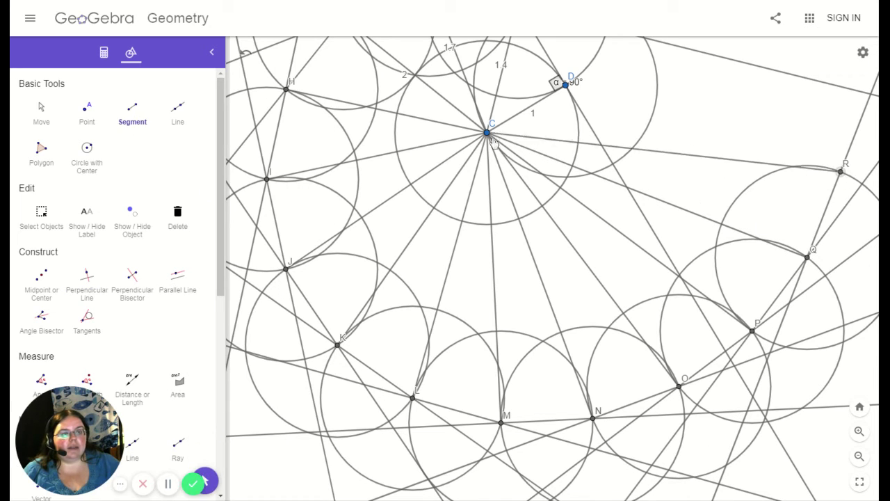
pyautogui.click(487, 134)
pyautogui.click(38, 105)
pyautogui.moveTo(805, 198); pyautogui.dragTo(634, 379)
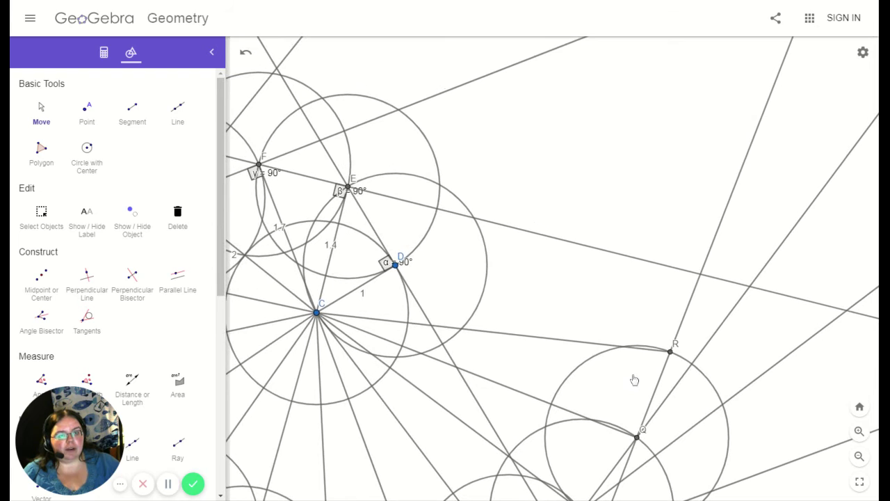
# Step: Draw the circle at R through Q, the perpendicular to CR at R, and join new point S to C
pyautogui.click(87, 153)
pyautogui.click(670, 353)
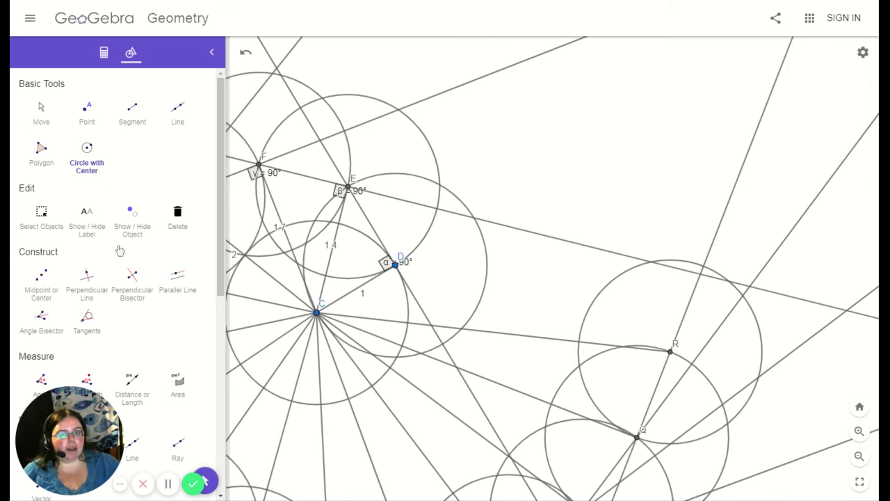
pyautogui.click(87, 278)
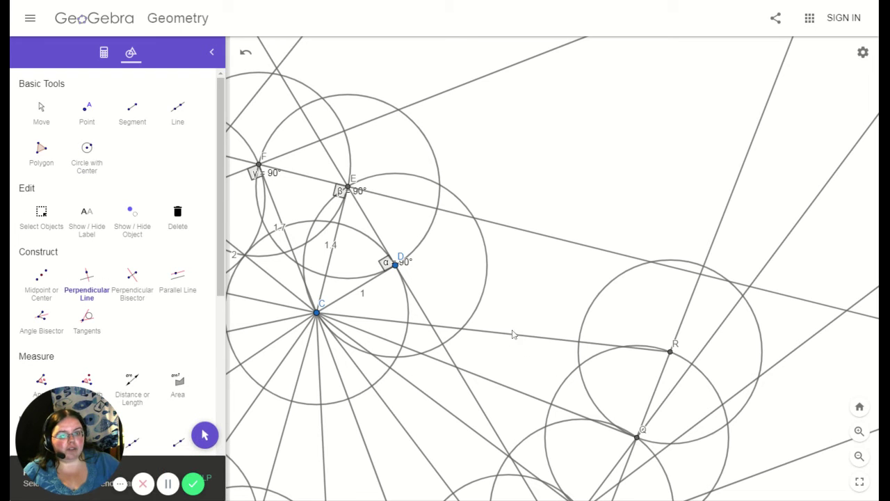
pyautogui.click(512, 334)
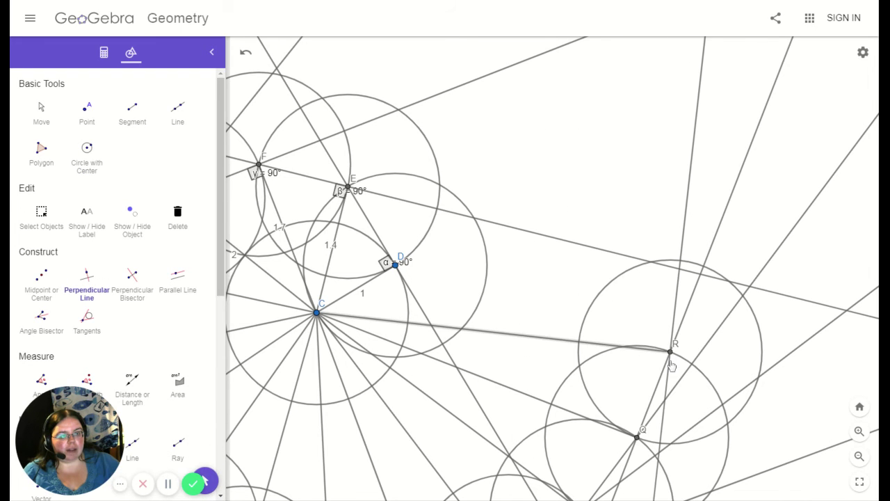
pyautogui.click(671, 354)
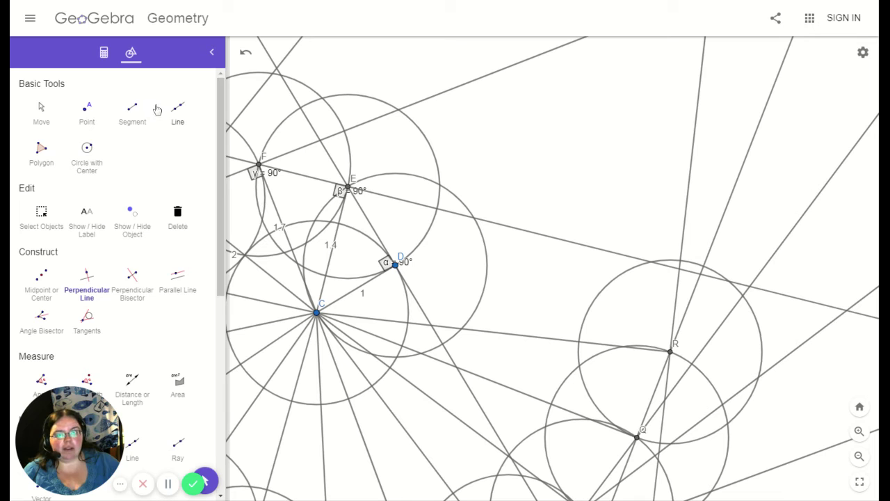
pyautogui.click(143, 109)
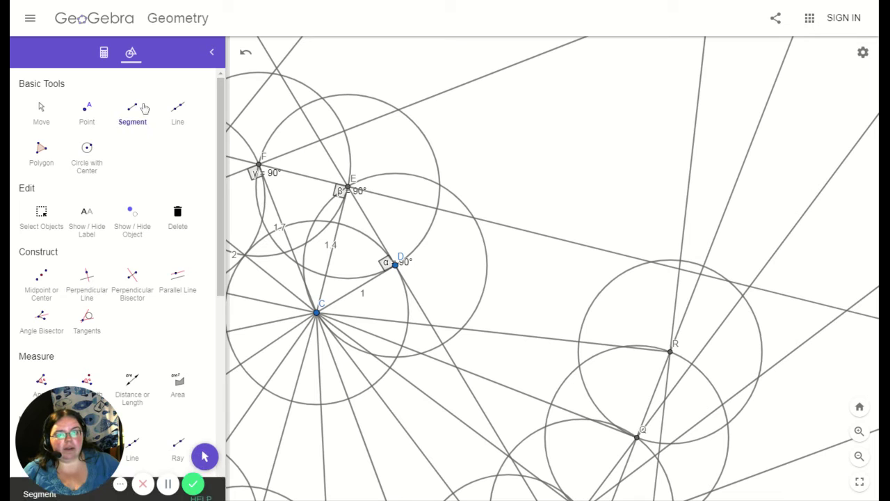
pyautogui.click(680, 261)
pyautogui.click(317, 313)
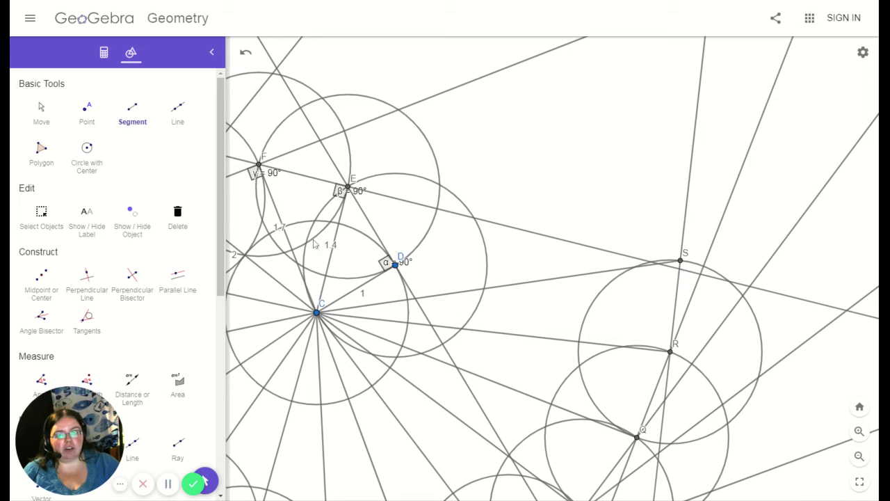
# Step: Select line g through D and open its options menu
pyautogui.click(42, 111)
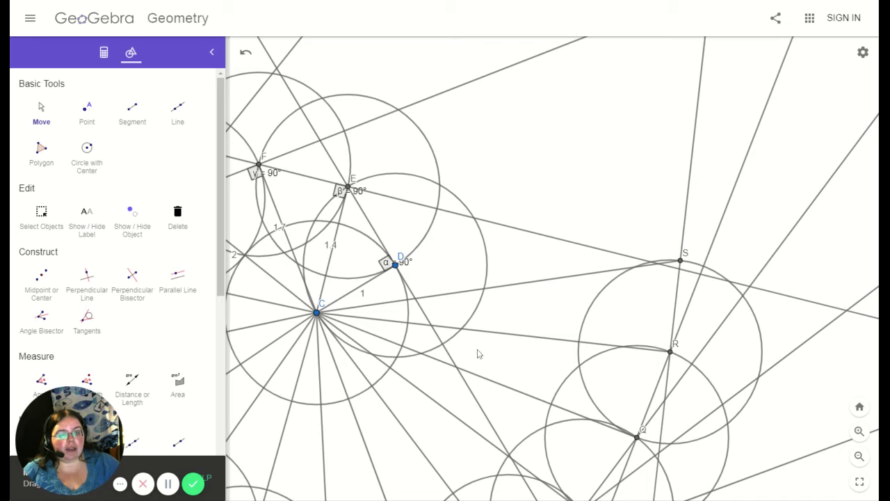
pyautogui.click(477, 402)
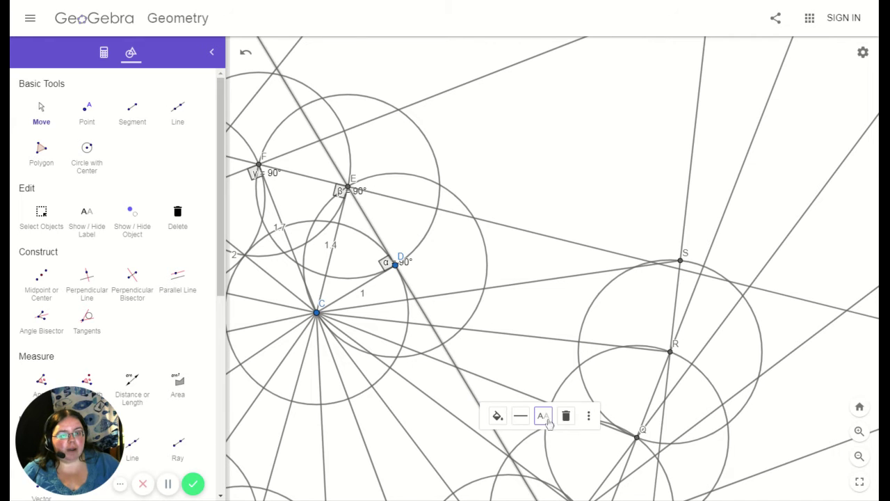
pyautogui.click(588, 417)
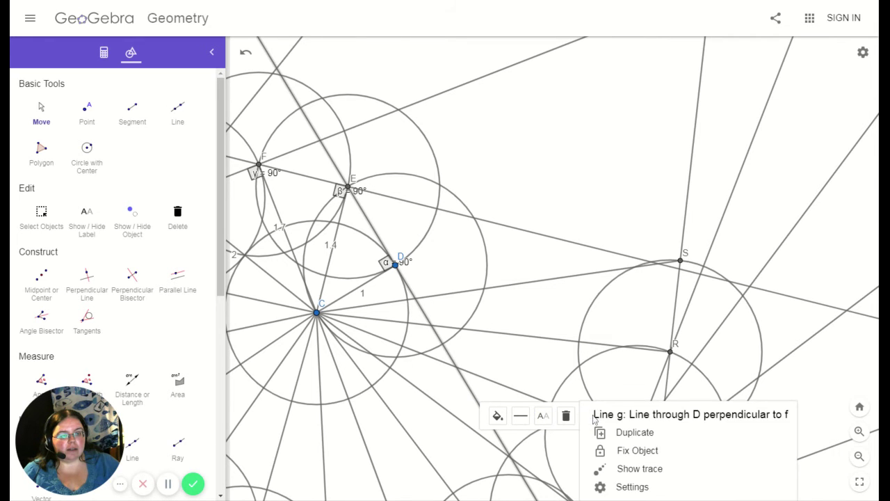
pyautogui.scroll(-2, 576, 389)
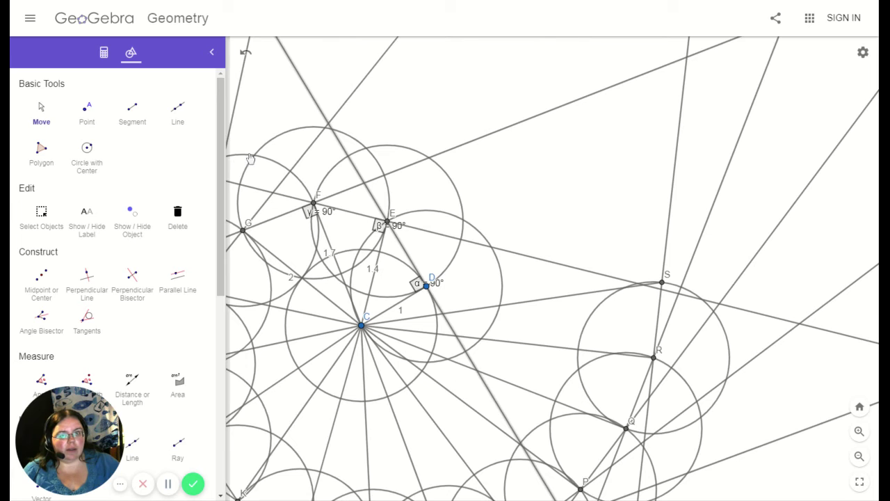
# Step: In the Algebra view, hide lines f₂, h₂ and j₂ and circle d₂ centred at Q
pyautogui.click(104, 52)
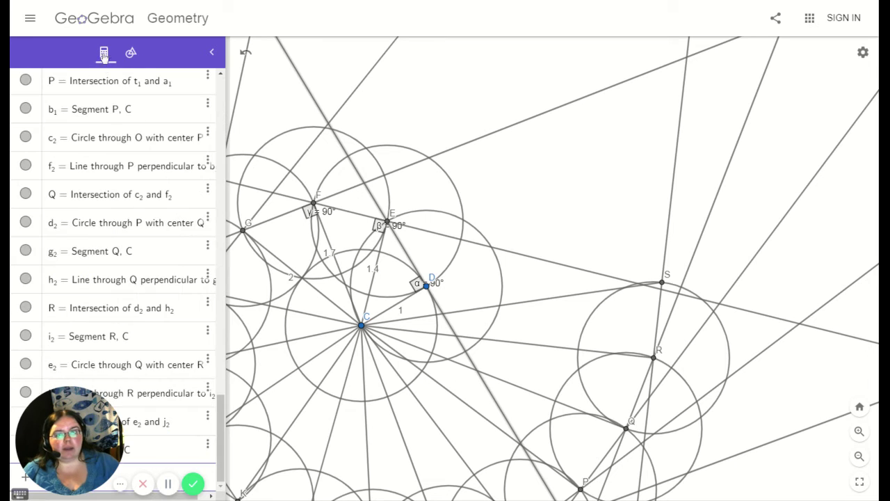
pyautogui.click(26, 167)
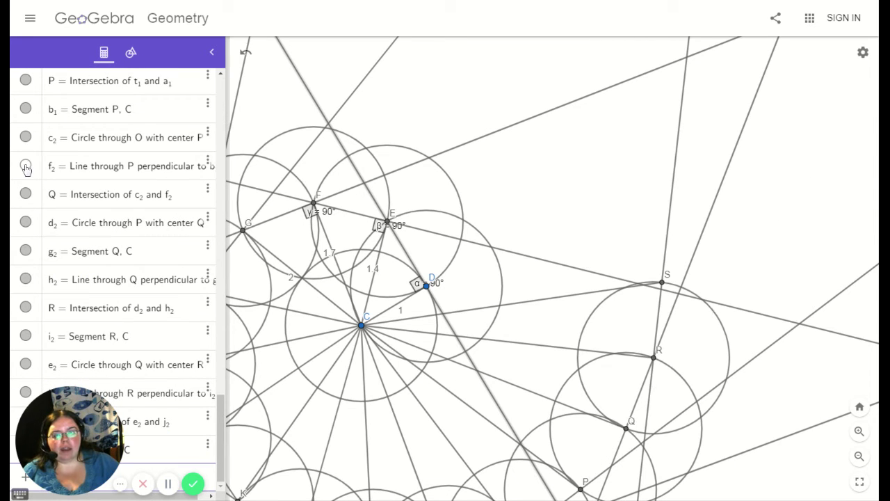
pyautogui.click(26, 222)
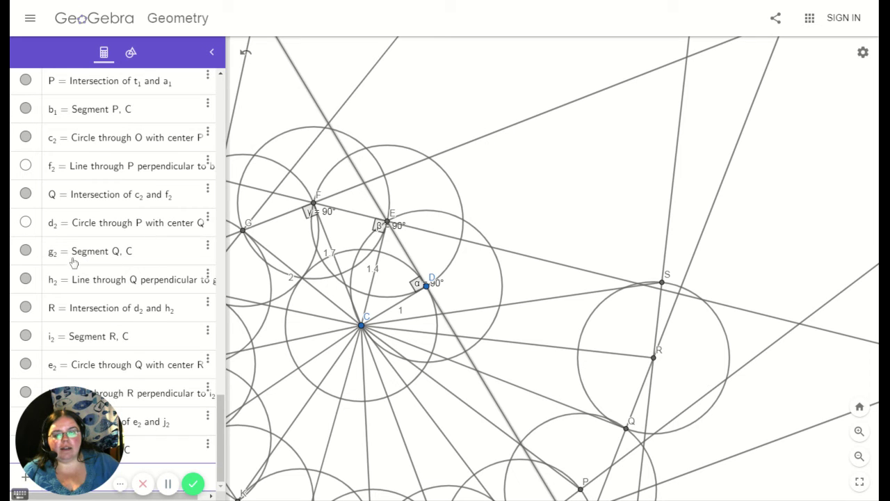
pyautogui.click(25, 280)
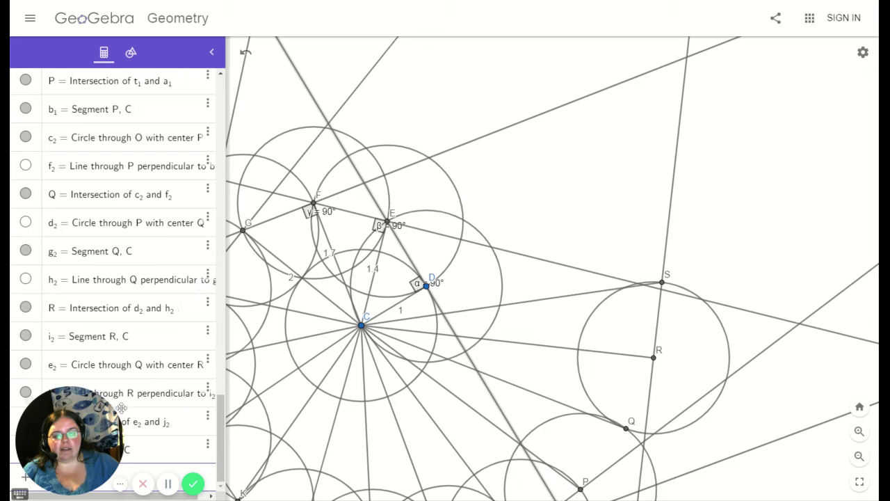
pyautogui.moveTo(73, 411); pyautogui.dragTo(72, 75)
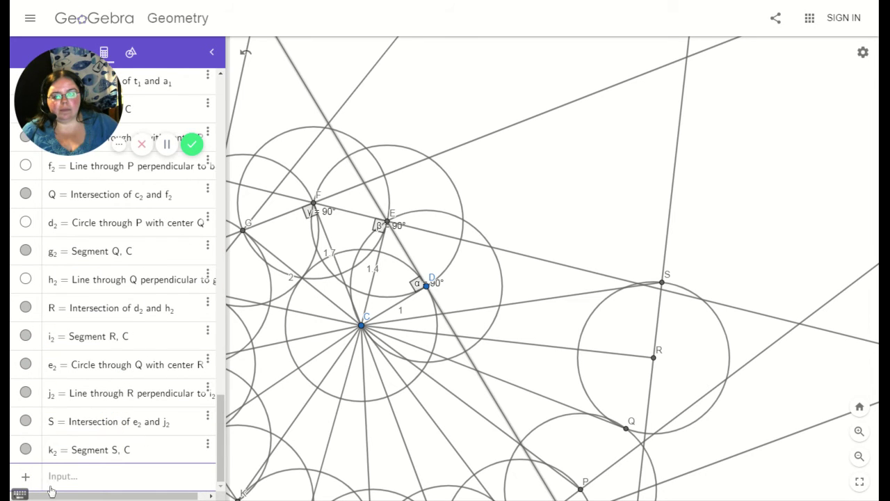
pyautogui.click(25, 394)
pyautogui.click(25, 393)
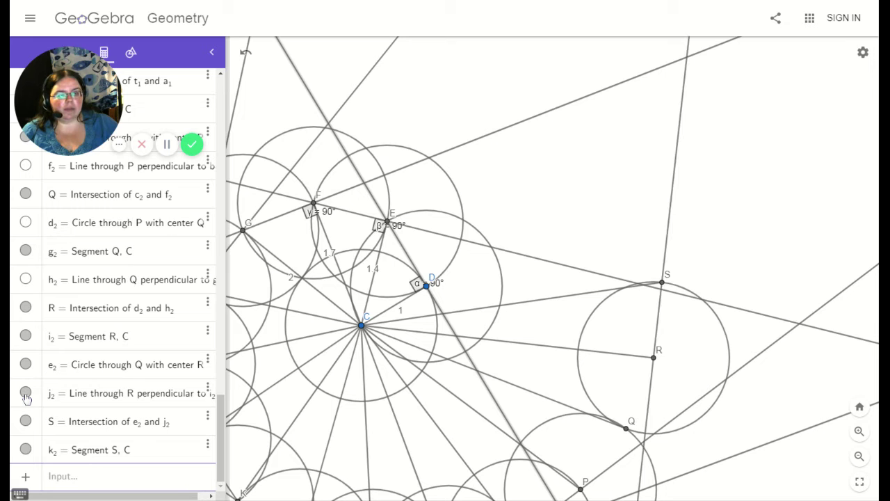
pyautogui.click(25, 394)
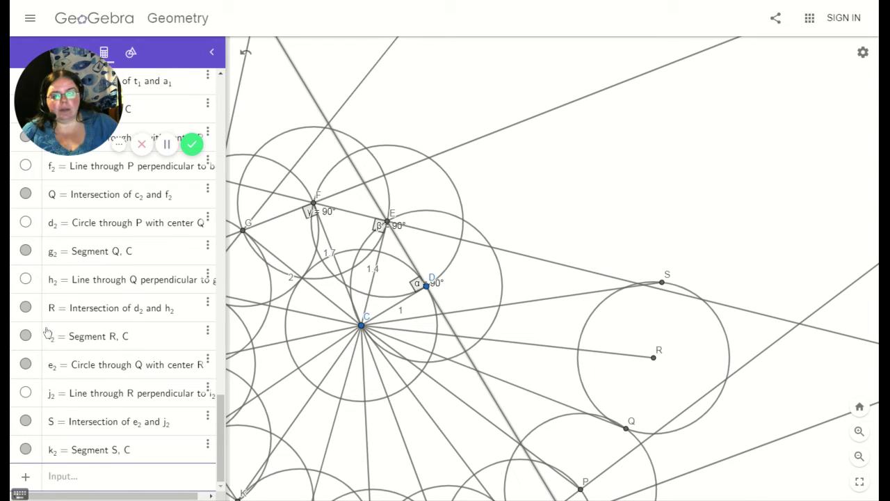
# Step: Hide lines a₁ and r₁ and the perpendicular lines g, i, l and n through D, E, F and G
pyautogui.scroll(5, 85, 360)
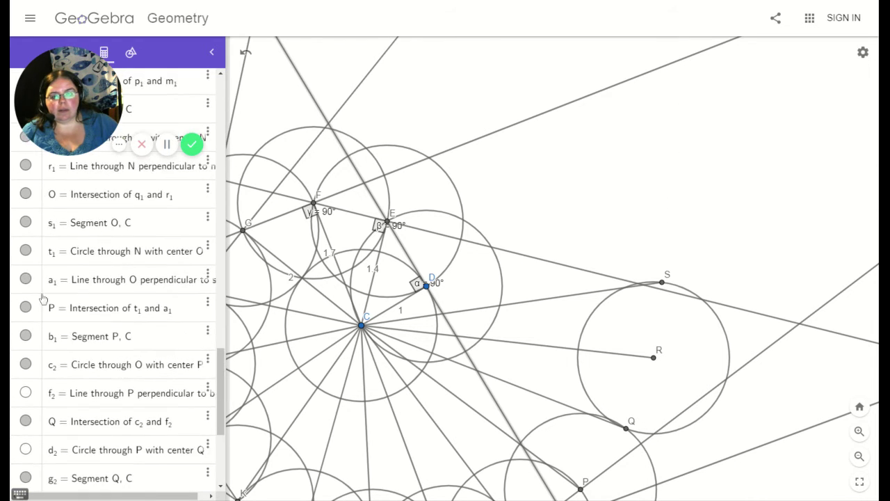
pyautogui.click(25, 280)
pyautogui.click(26, 167)
pyautogui.scroll(10, 62, 388)
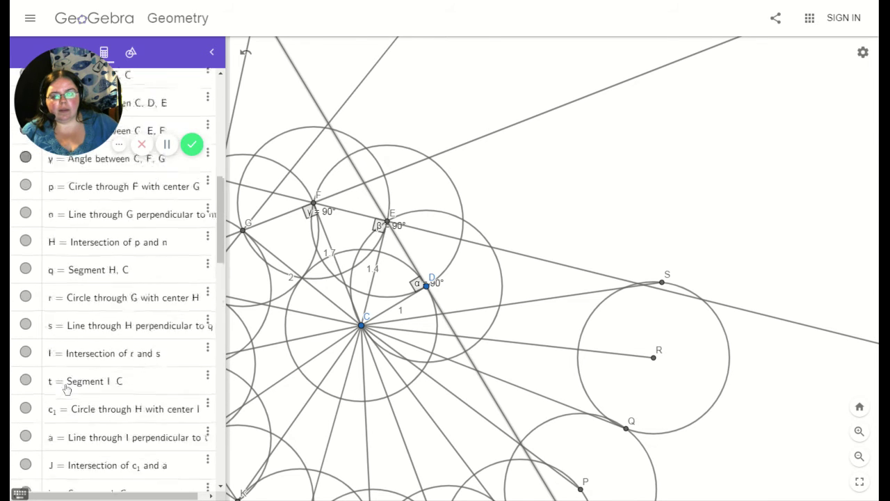
pyautogui.scroll(1, 63, 384)
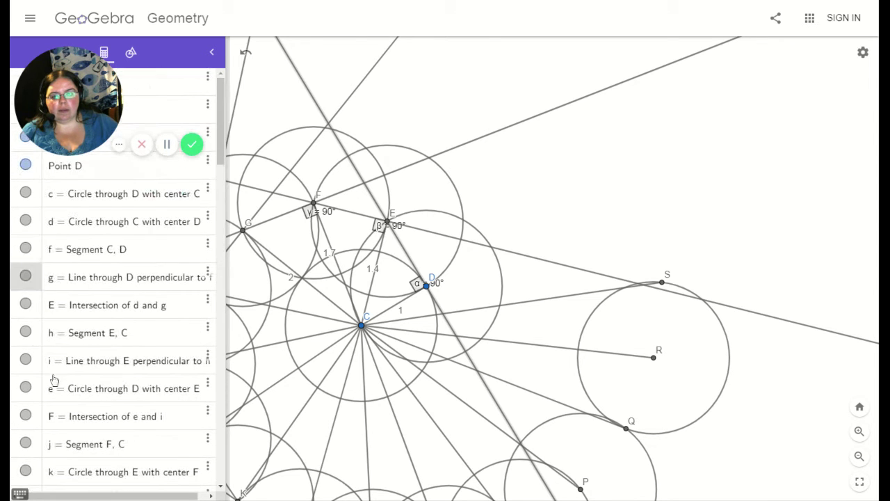
pyautogui.click(26, 278)
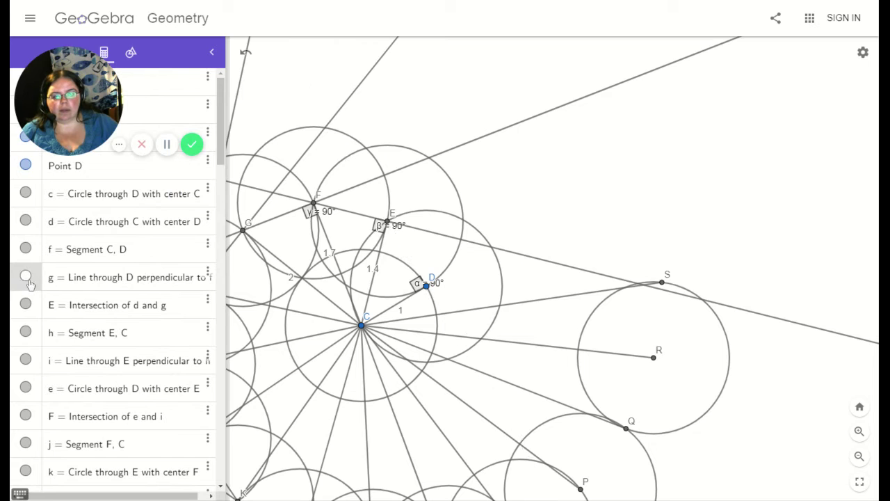
pyautogui.click(26, 360)
pyautogui.scroll(-2, 30, 367)
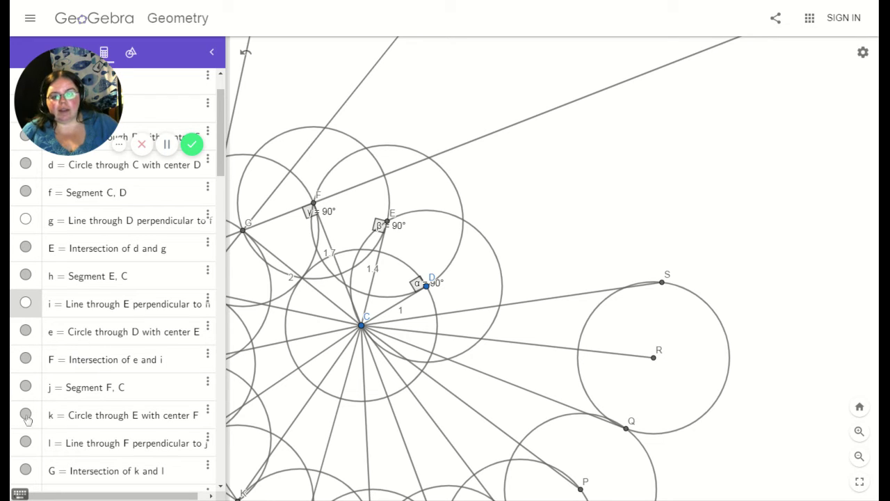
pyautogui.click(25, 441)
pyautogui.scroll(-3, 96, 371)
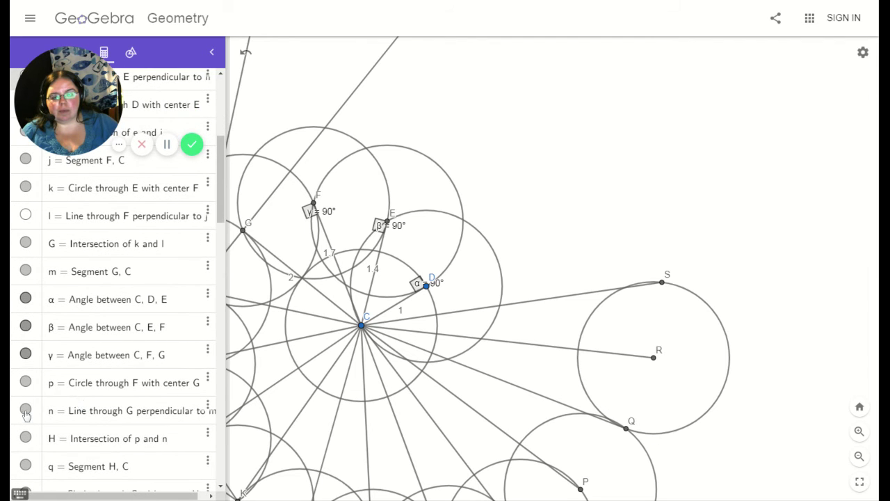
pyautogui.click(26, 410)
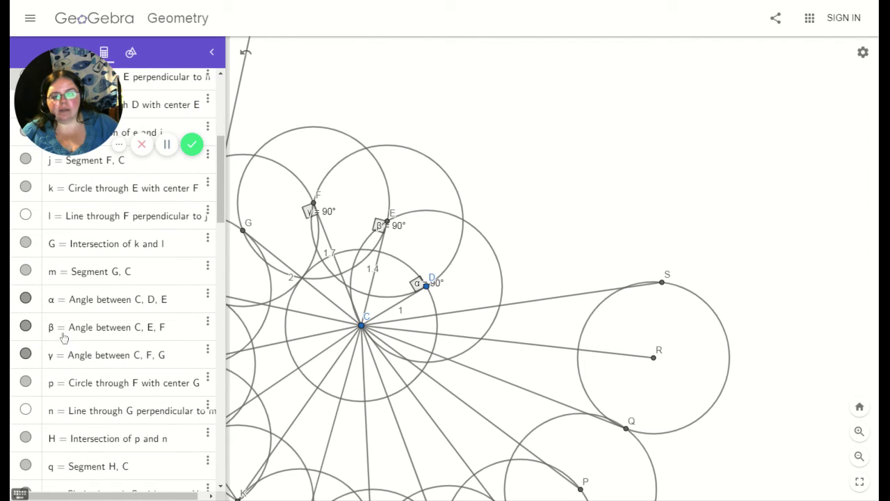
# Step: Hide right-angle markers γ, β and α at F, E and D, plus perpendicular line s through H
pyautogui.click(27, 356)
pyautogui.click(25, 325)
pyautogui.click(26, 298)
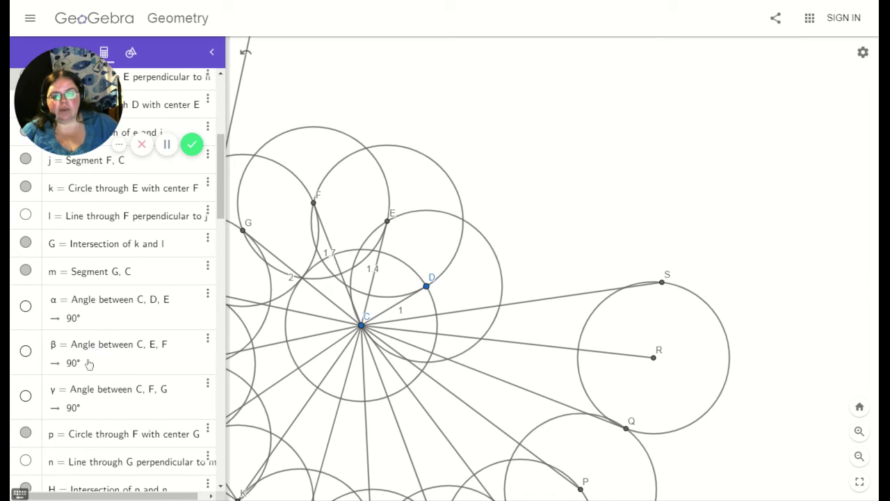
pyautogui.scroll(3, 78, 351)
pyautogui.scroll(-5, 77, 353)
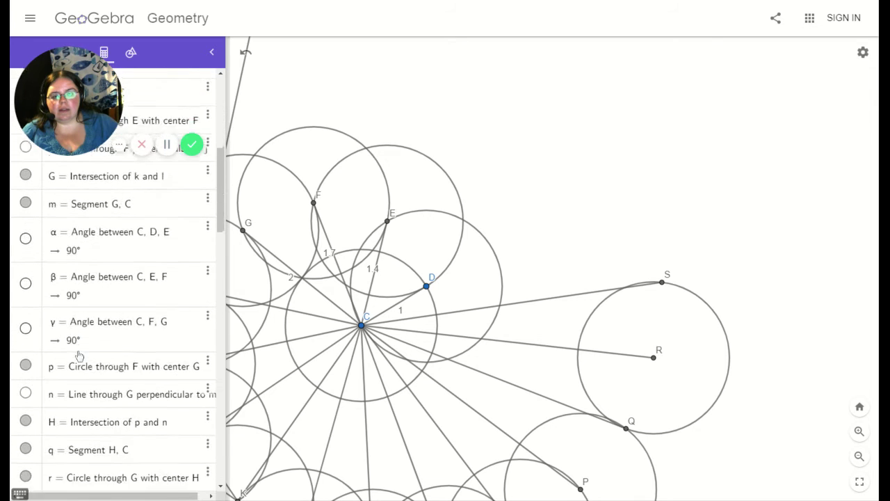
pyautogui.scroll(-1, 78, 355)
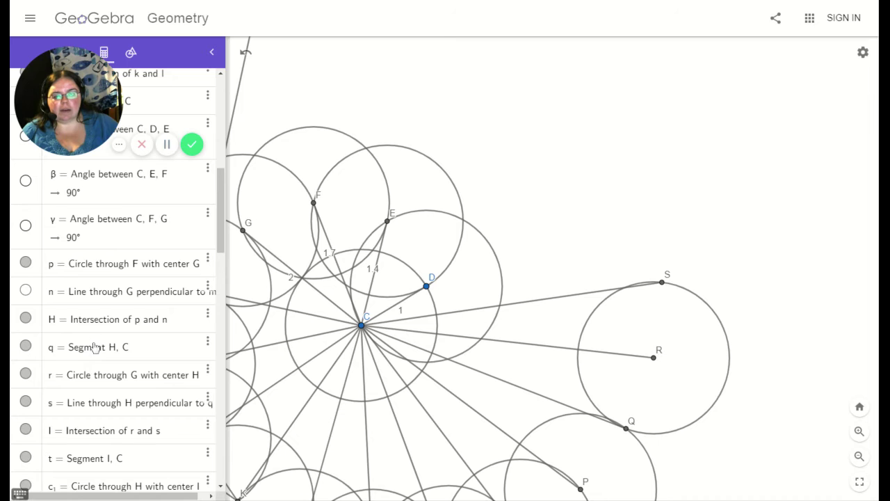
pyautogui.scroll(-1, 96, 348)
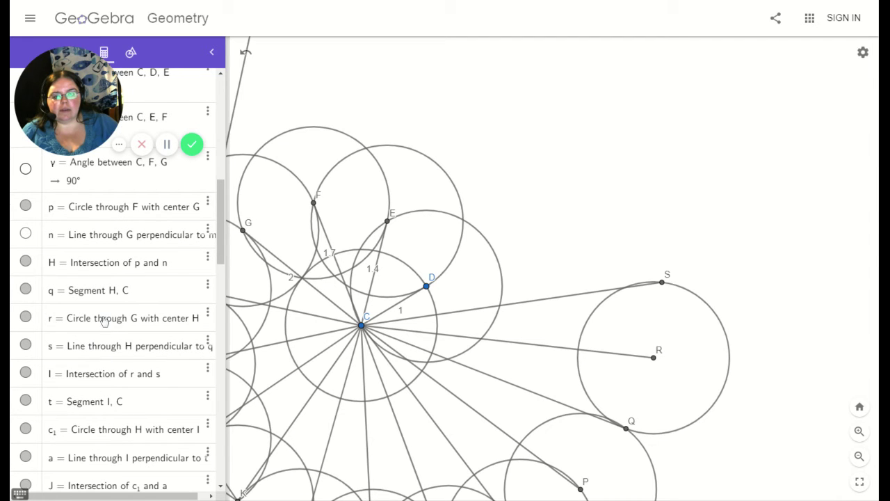
pyautogui.click(26, 345)
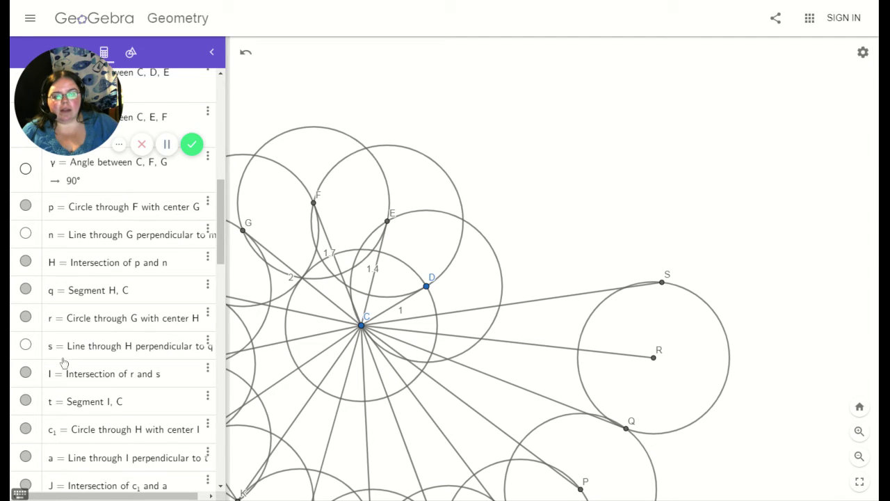
# Step: Identify the stray line on the canvas and hide line a through I
pyautogui.scroll(-2, 410, 341)
pyautogui.scroll(-2, 403, 356)
pyautogui.click(263, 227)
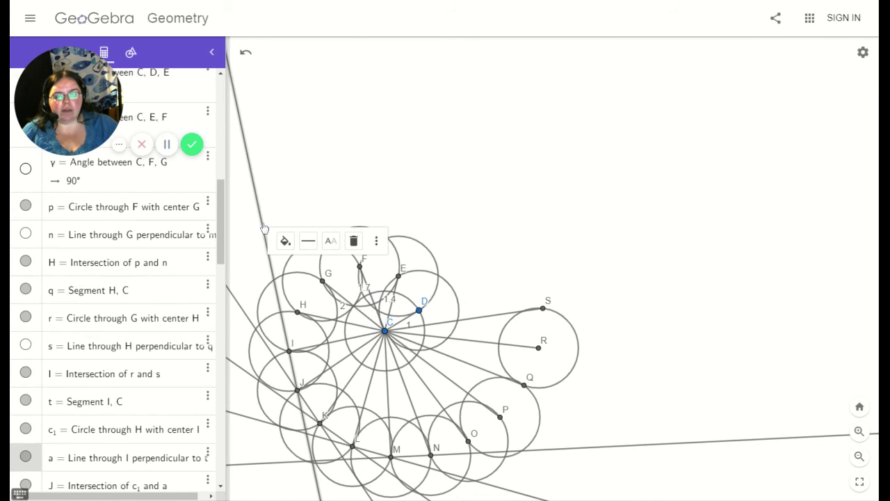
pyautogui.click(25, 457)
pyautogui.click(644, 447)
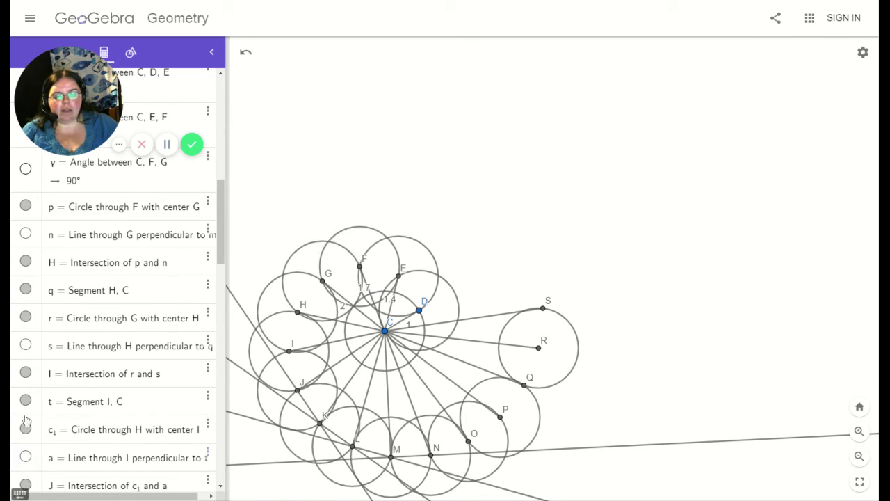
# Step: Hide the perpendicular lines m1, j1, h1 and f1 through M, L, K and J
pyautogui.click(587, 455)
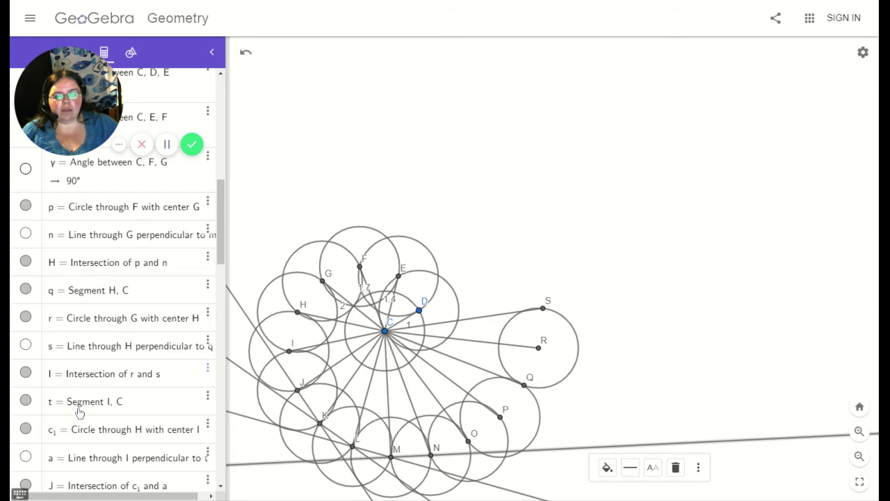
pyautogui.scroll(-5, 80, 411)
pyautogui.scroll(-5, 79, 411)
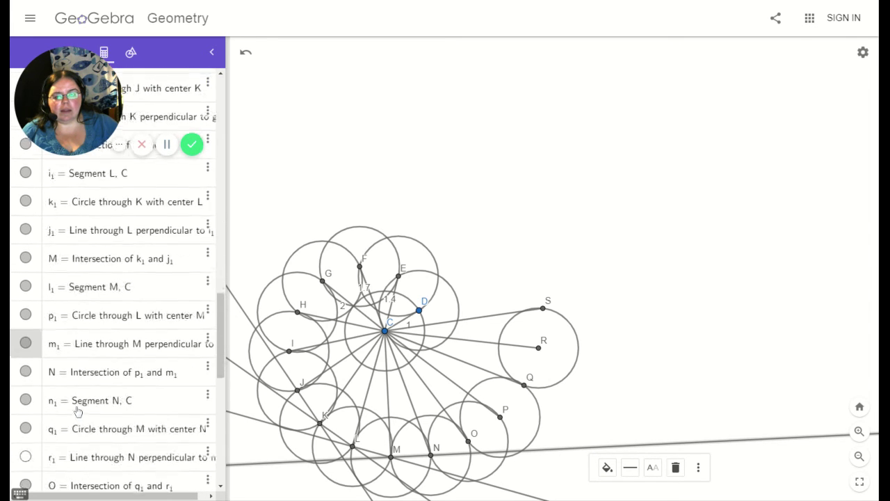
pyautogui.click(26, 344)
pyautogui.click(26, 228)
pyautogui.scroll(5, 53, 288)
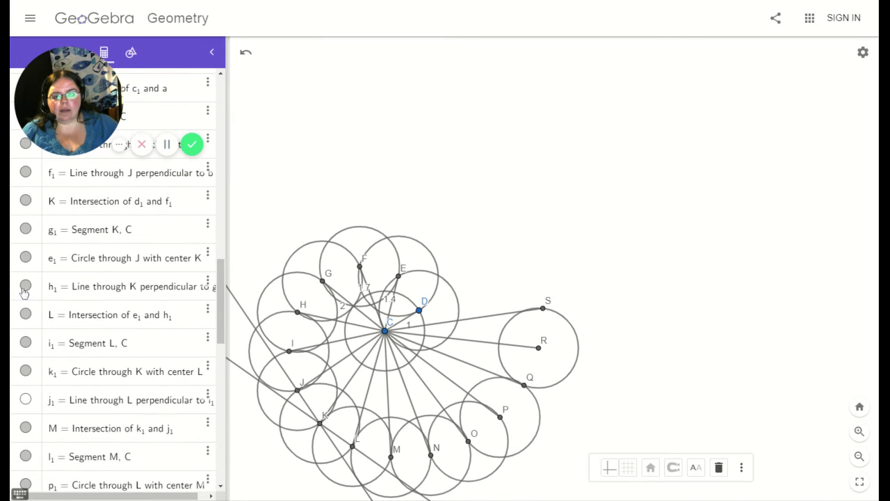
pyautogui.click(25, 287)
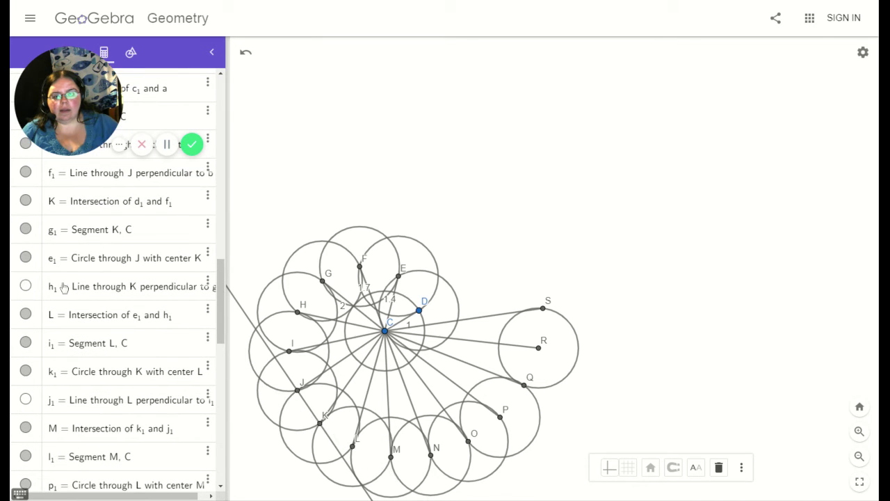
pyautogui.click(332, 444)
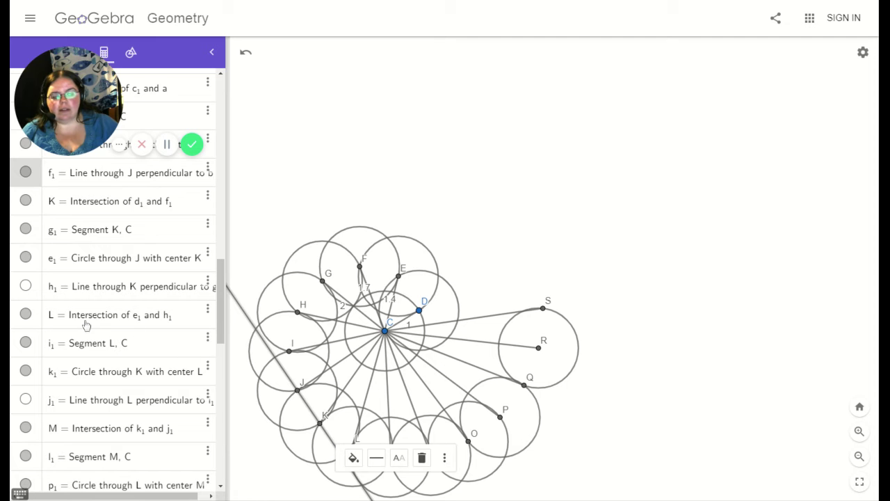
pyautogui.scroll(4, 91, 291)
pyautogui.click(26, 286)
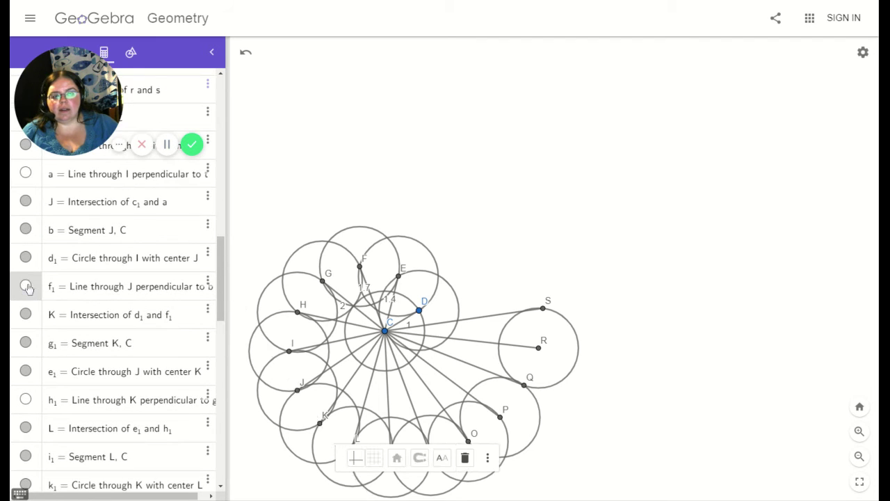
pyautogui.click(636, 382)
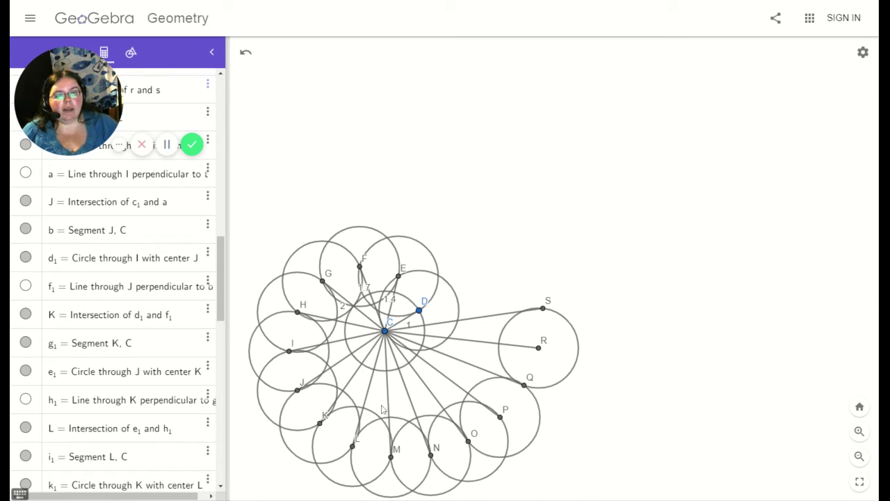
# Step: Hide circle c centred at C through D
pyautogui.click(368, 368)
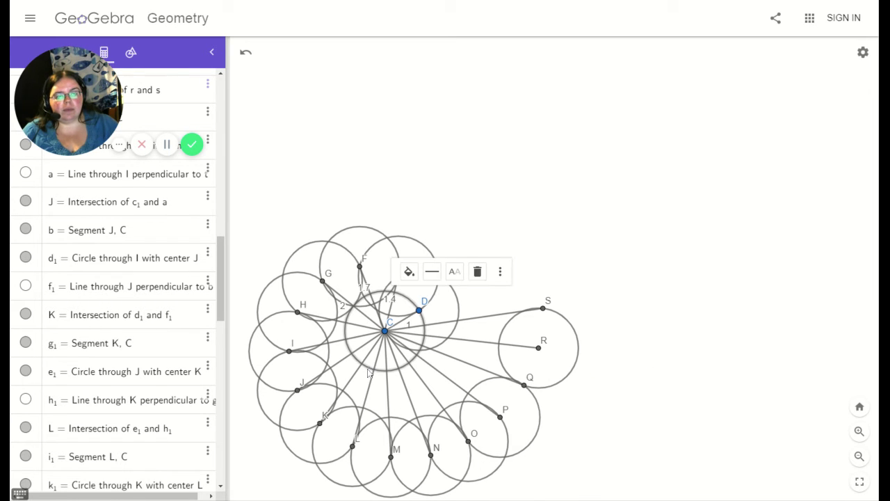
pyautogui.scroll(10, 124, 331)
pyautogui.scroll(3, 124, 330)
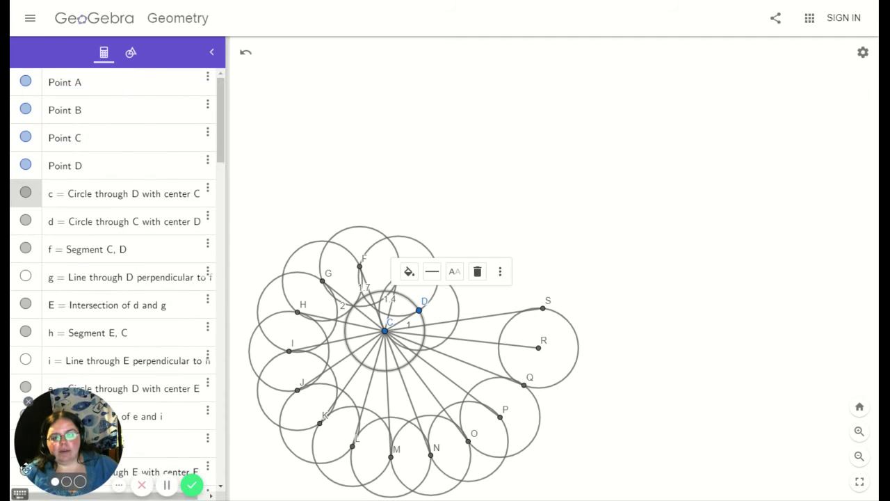
pyautogui.click(27, 194)
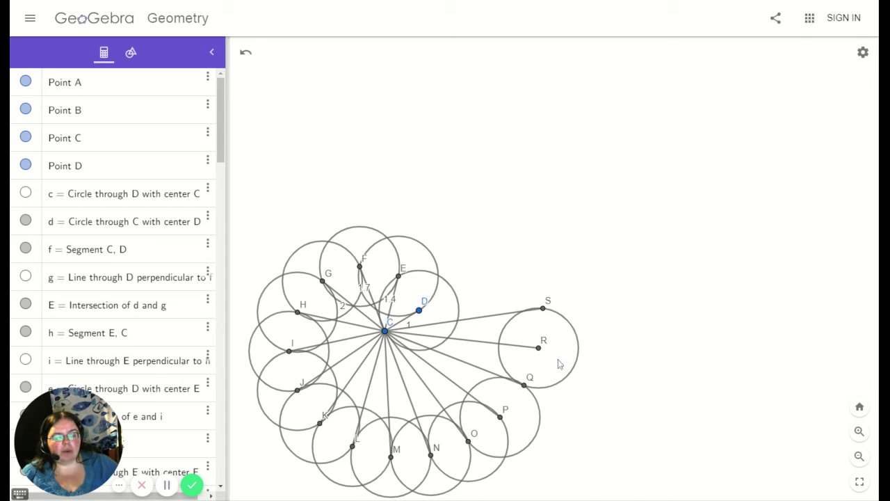
# Step: Hide segments j and m joining F and G to C
pyautogui.scroll(-10, 420, 349)
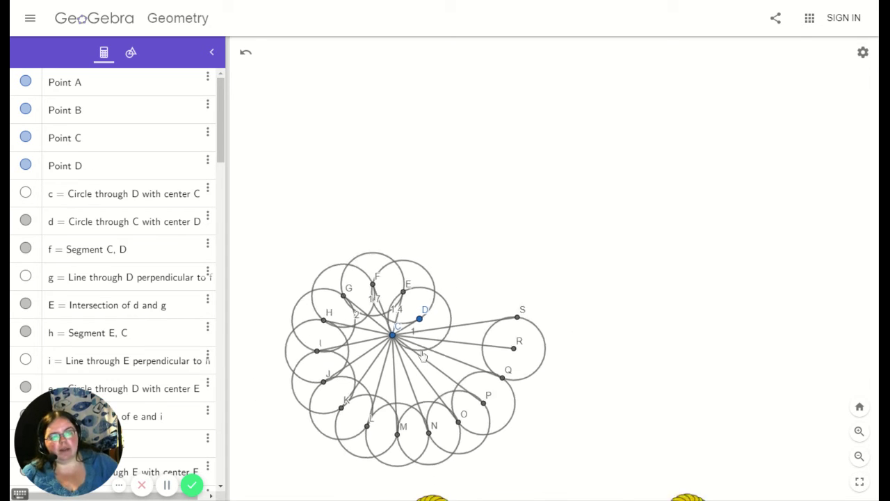
pyautogui.scroll(-1, 420, 349)
pyautogui.scroll(5, 417, 349)
pyautogui.scroll(3, 418, 351)
pyautogui.scroll(-3, 417, 352)
pyautogui.scroll(3, 417, 352)
pyautogui.scroll(-2, 417, 351)
pyautogui.scroll(5, 416, 350)
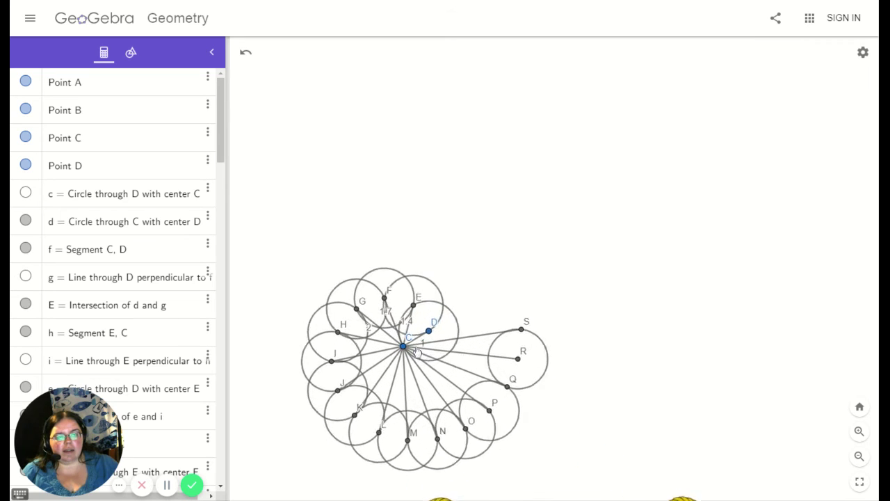
pyautogui.scroll(-4, 416, 351)
pyautogui.scroll(1, 416, 350)
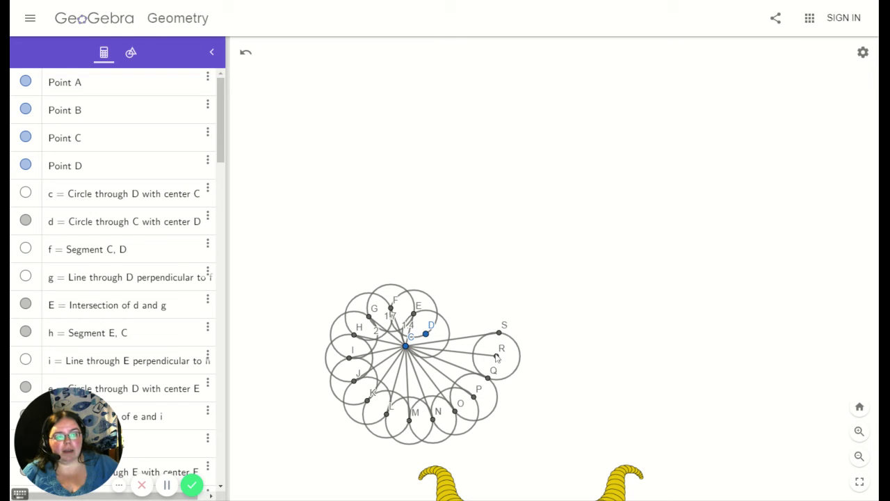
pyautogui.scroll(-1, 48, 318)
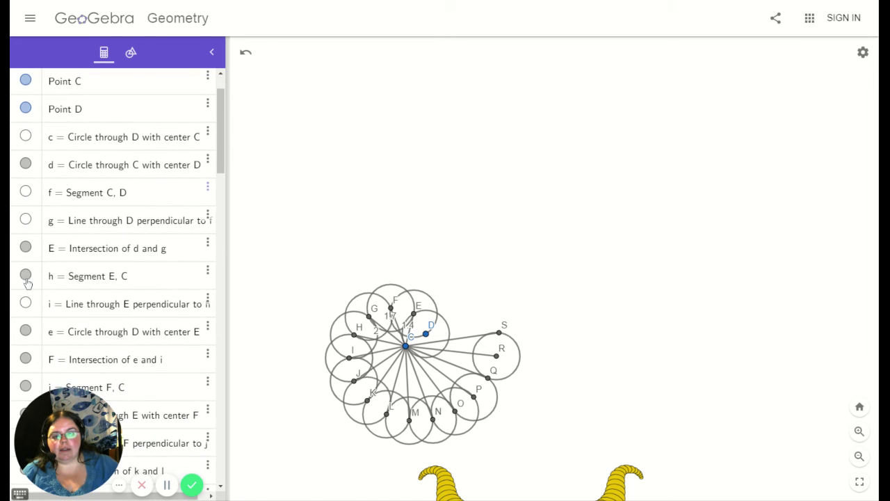
pyautogui.scroll(-1, 64, 284)
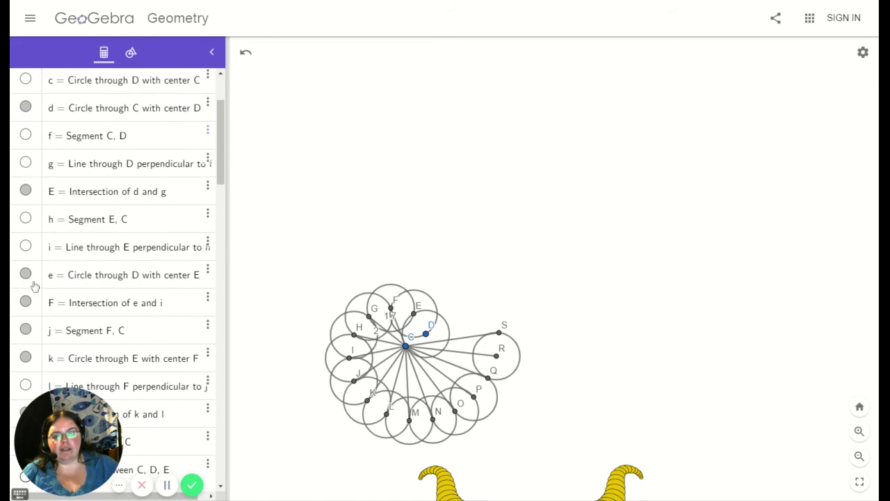
pyautogui.scroll(-1, 28, 273)
pyautogui.click(26, 273)
pyautogui.scroll(-1, 85, 316)
pyautogui.scroll(-2, 85, 316)
pyautogui.click(26, 273)
# Step: Hide segments q, t, b, i1 and l1 joining H, I, J, L and M to C
pyautogui.scroll(-4, 81, 282)
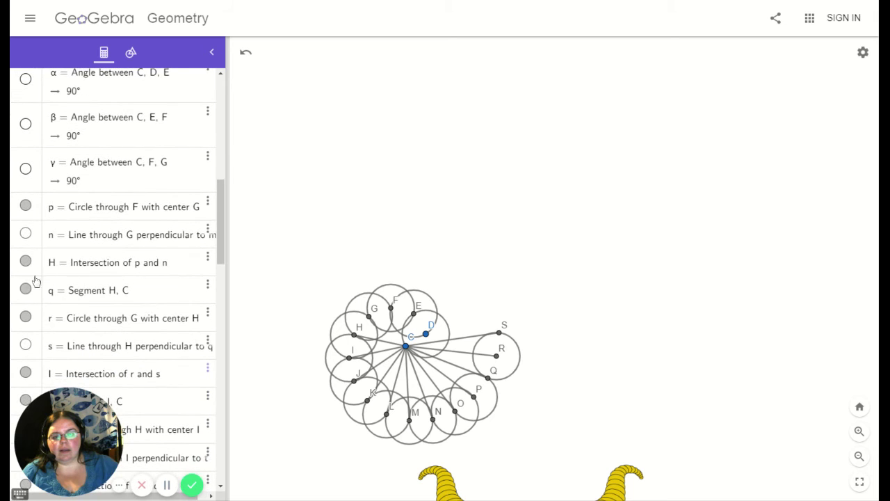
pyautogui.click(26, 291)
pyautogui.scroll(-2, 28, 291)
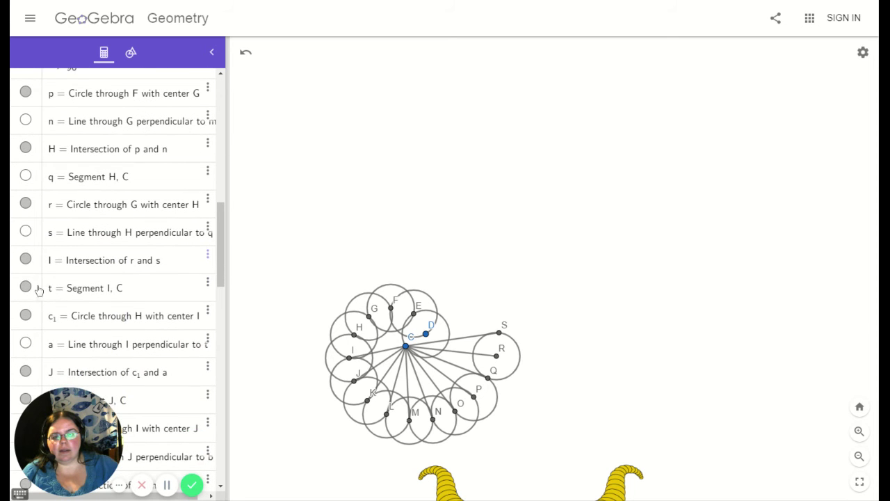
pyautogui.click(28, 290)
pyautogui.scroll(-3, 61, 295)
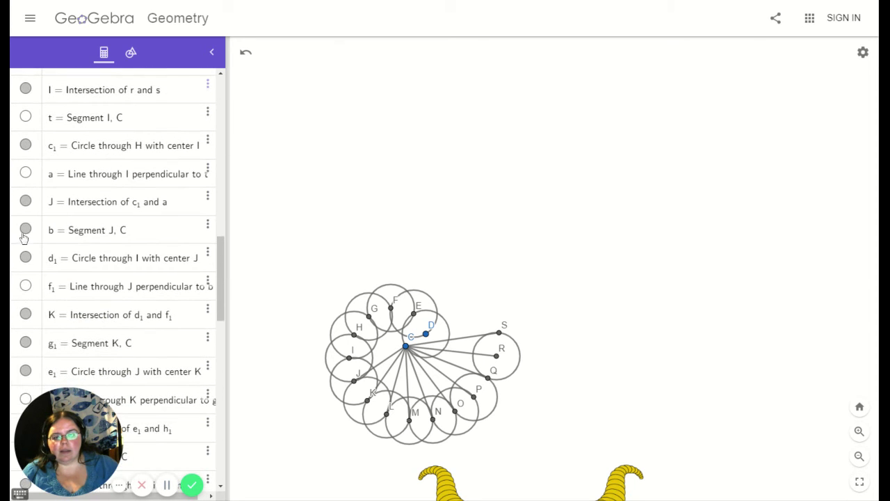
pyautogui.click(26, 230)
pyautogui.scroll(-3, 62, 258)
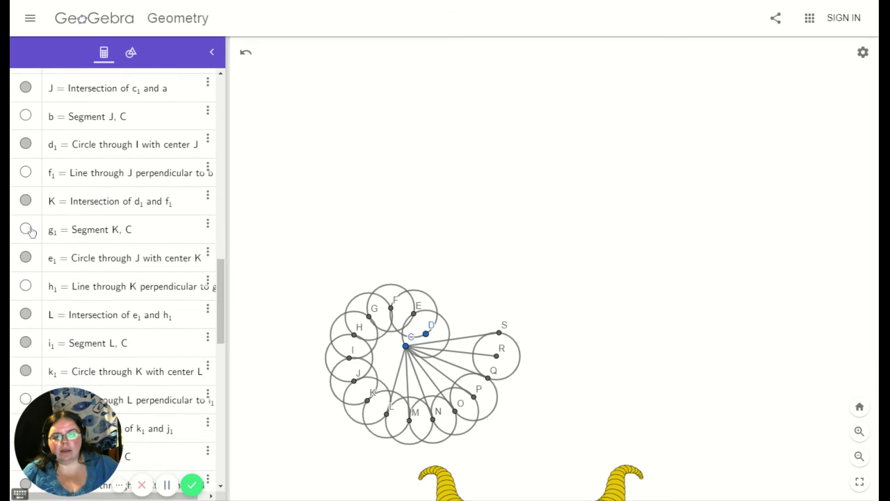
pyautogui.scroll(-3, 63, 265)
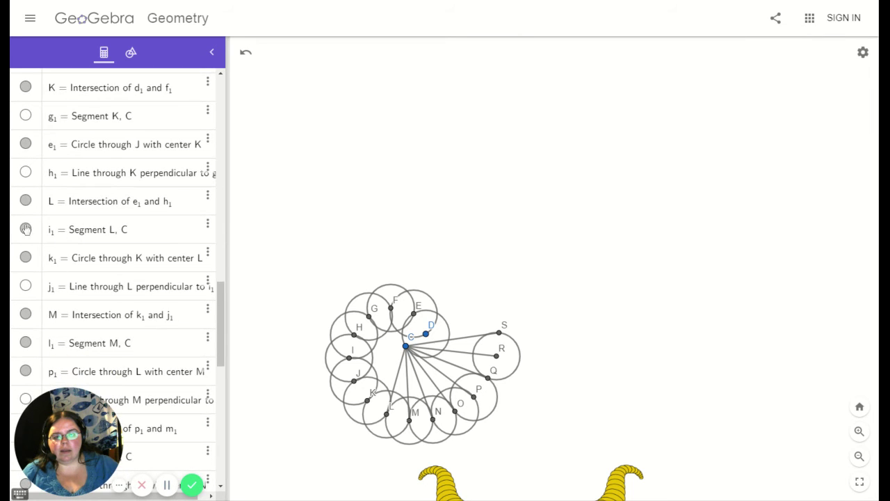
pyautogui.click(26, 229)
pyautogui.scroll(-3, 80, 253)
pyautogui.click(26, 227)
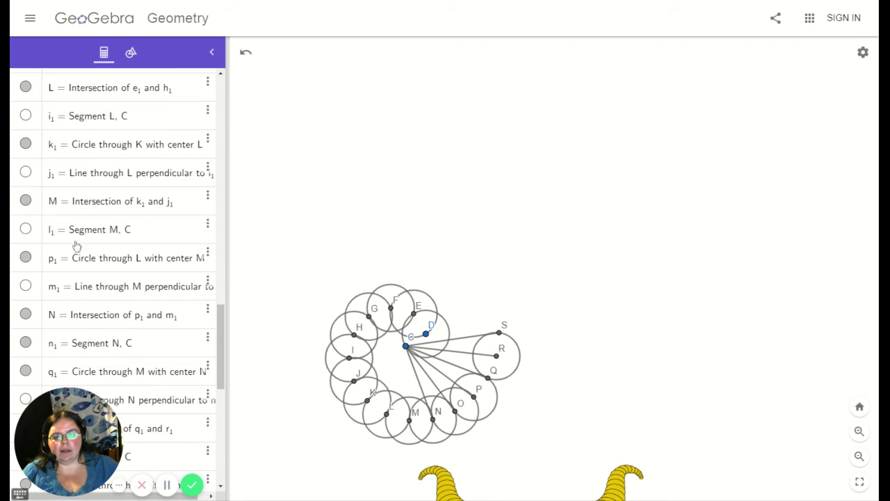
# Step: Hide segments n1 and s1 and the segments joining P, Q and R to C
pyautogui.scroll(-3, 77, 245)
pyautogui.click(25, 229)
pyautogui.scroll(-2, 77, 246)
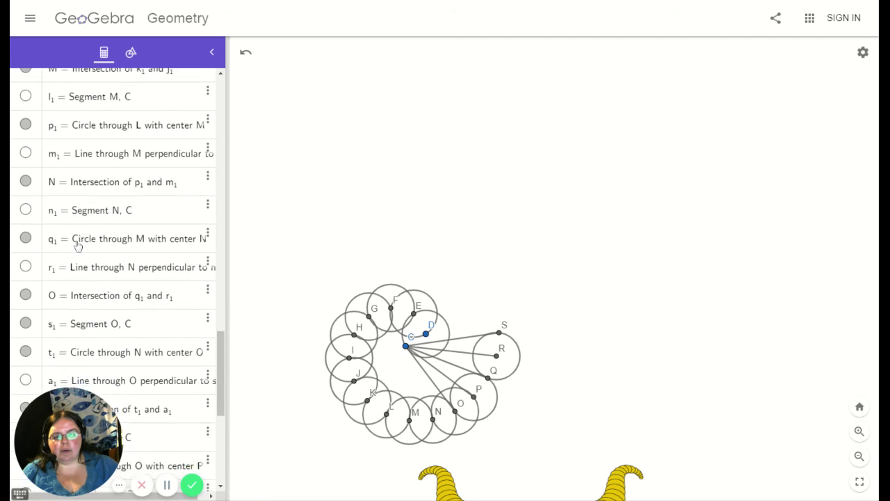
pyautogui.click(25, 287)
pyautogui.scroll(-3, 61, 291)
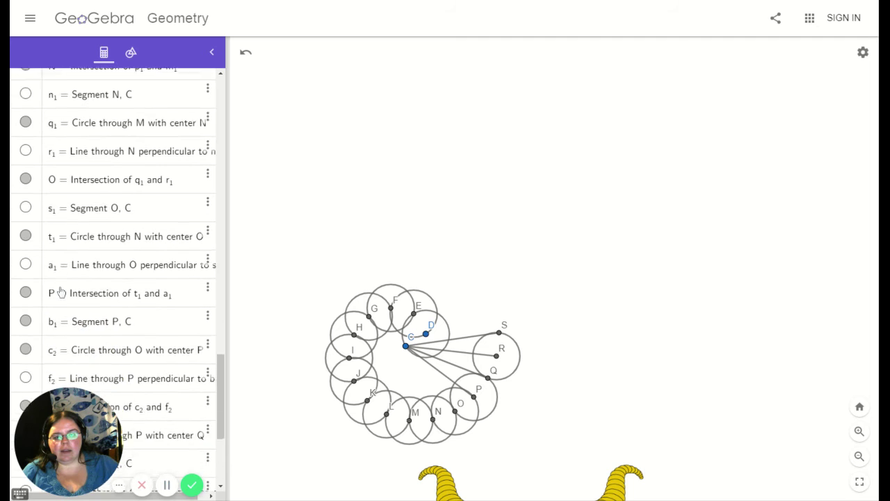
pyautogui.scroll(-3, 61, 291)
pyautogui.click(26, 230)
pyautogui.scroll(-2, 70, 291)
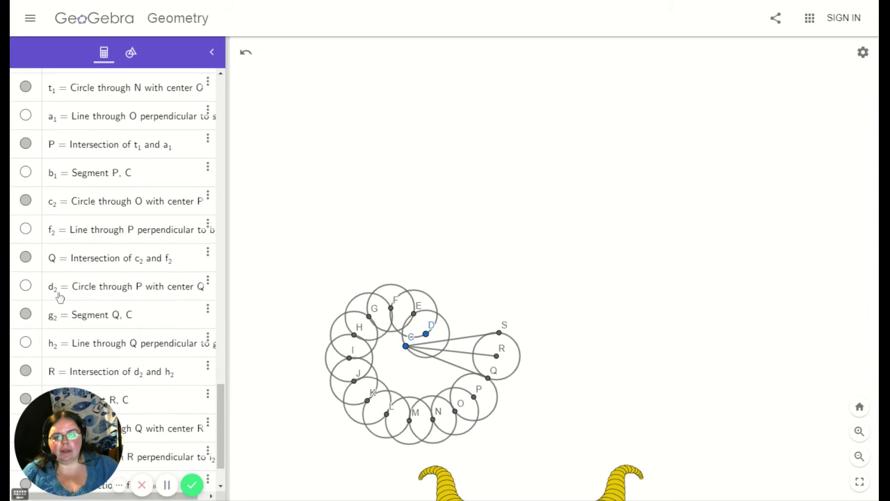
pyautogui.click(26, 315)
pyautogui.scroll(-2, 98, 281)
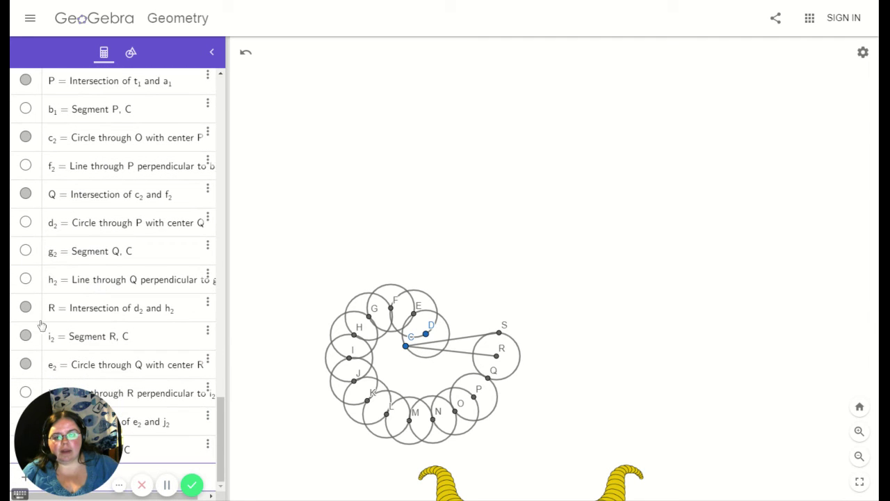
pyautogui.click(26, 336)
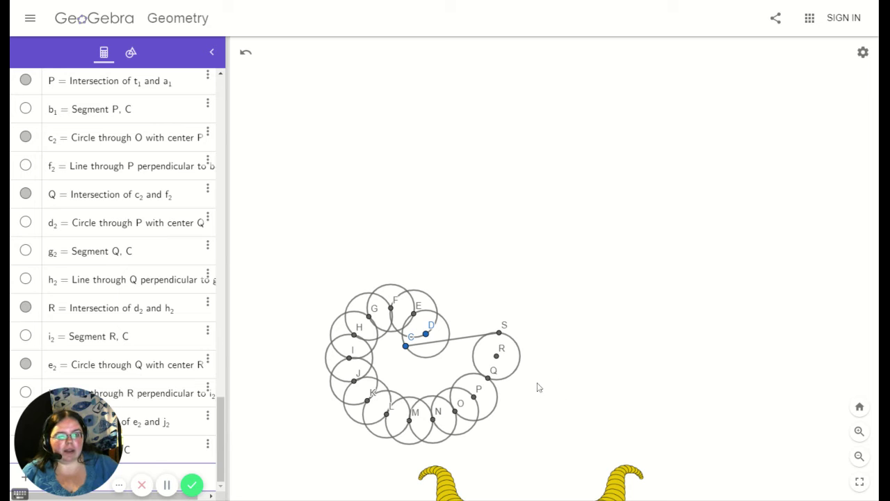
# Step: Draw a circle centred at S through R, then make circle d₂ around Q visible again
pyautogui.scroll(-6, 399, 314)
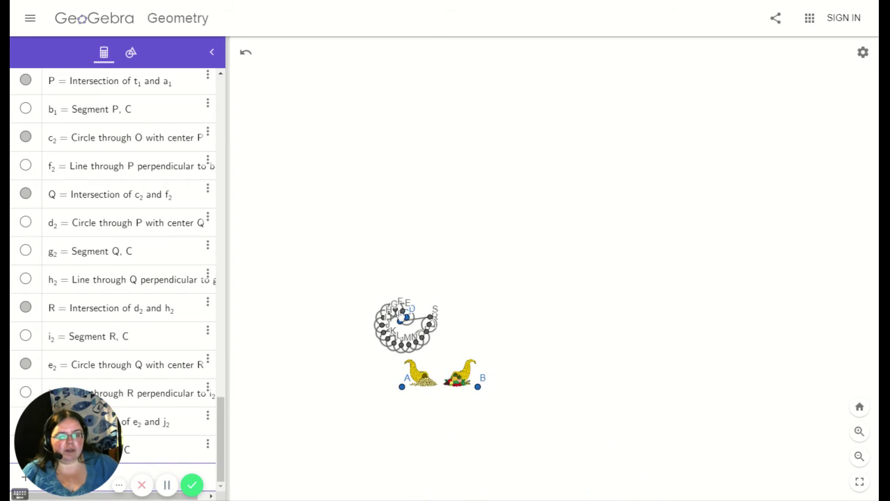
pyautogui.scroll(2, 415, 355)
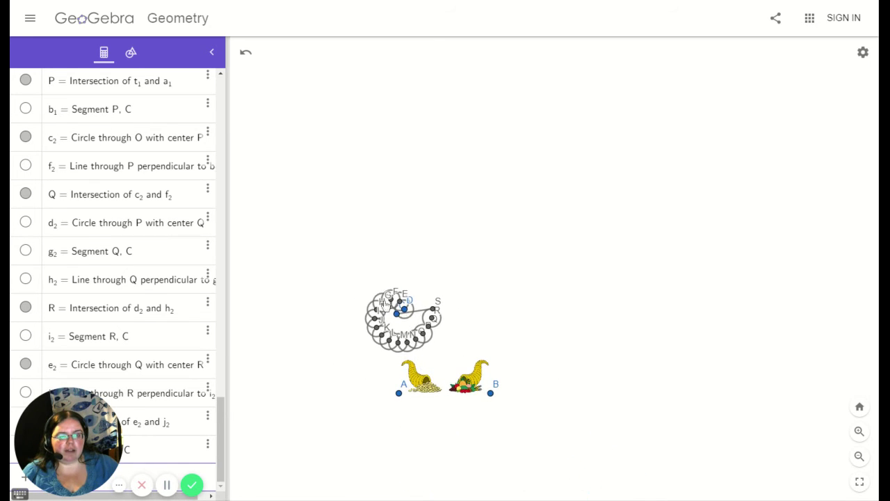
pyautogui.scroll(8, 423, 314)
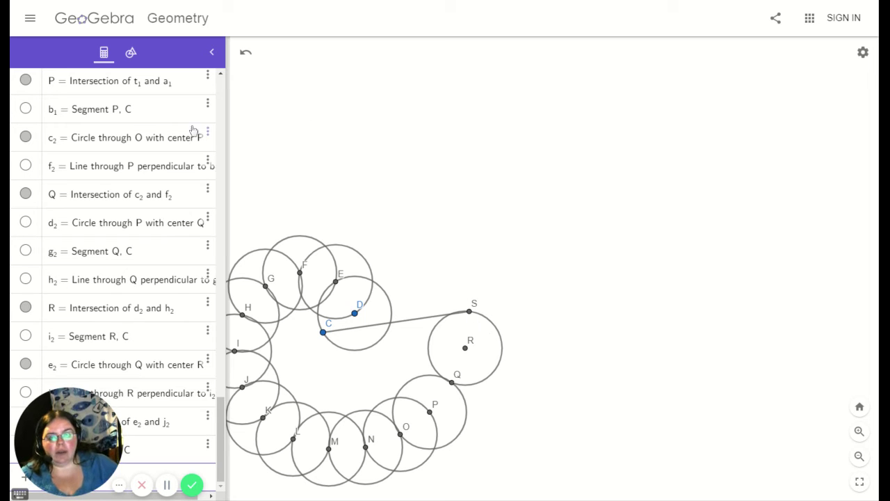
pyautogui.click(134, 62)
pyautogui.click(84, 161)
pyautogui.click(471, 313)
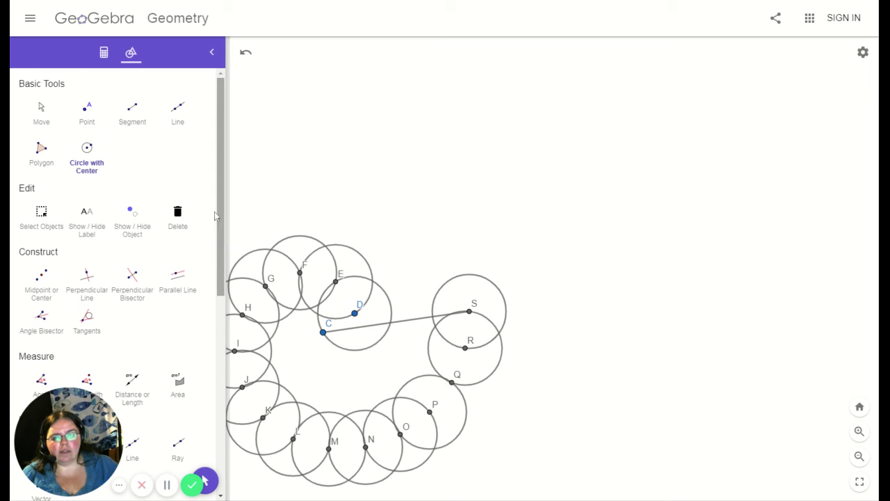
pyautogui.click(104, 54)
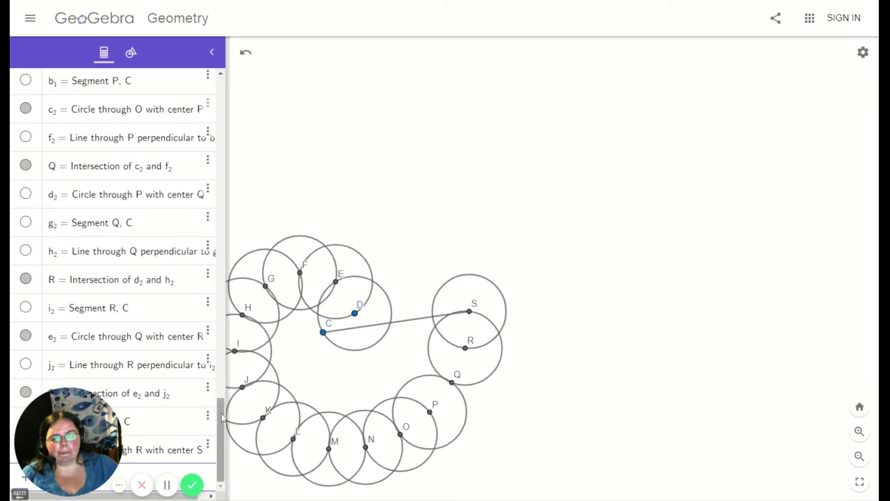
pyautogui.click(25, 194)
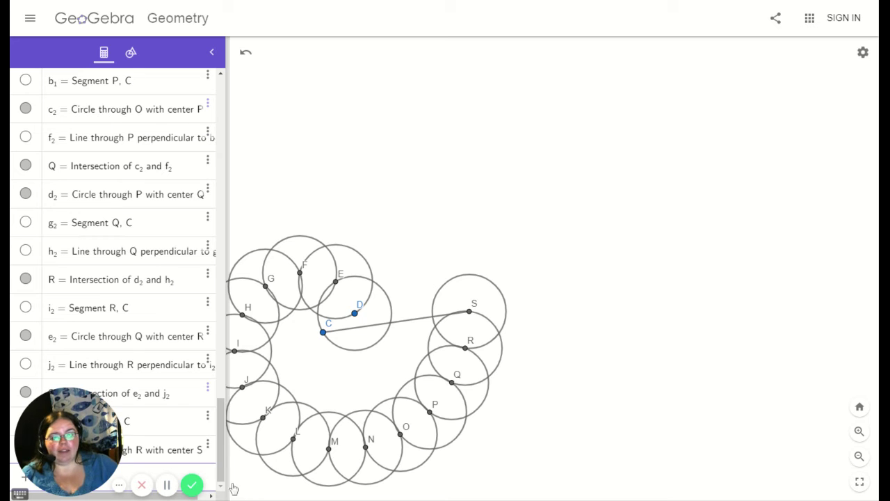
# Step: Draw the perpendicular to CS through S and join new point T on it to C
pyautogui.click(133, 55)
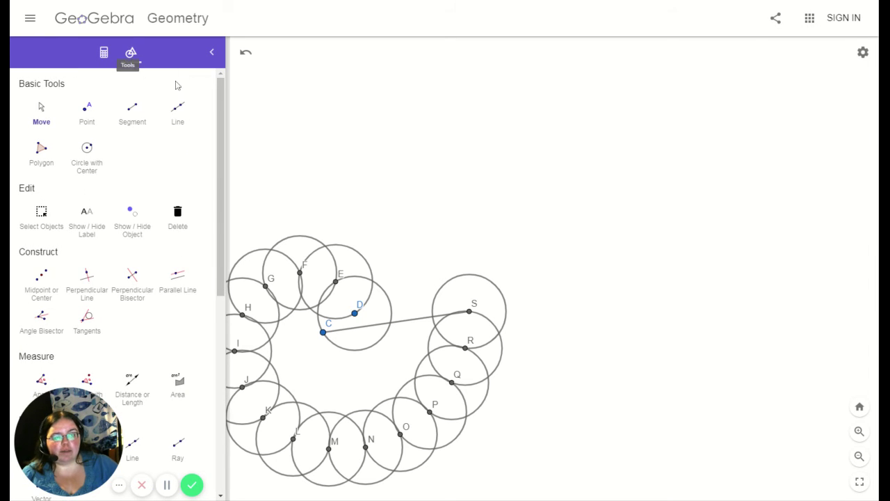
pyautogui.click(87, 278)
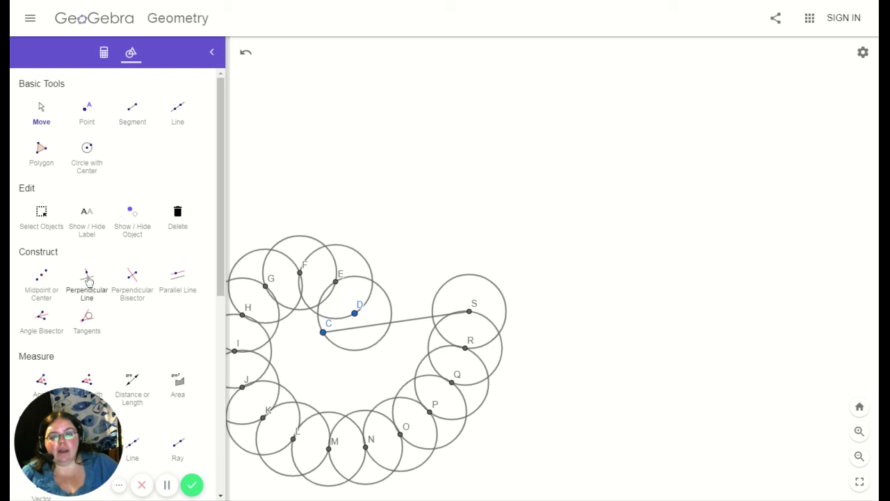
pyautogui.click(406, 326)
pyautogui.click(469, 312)
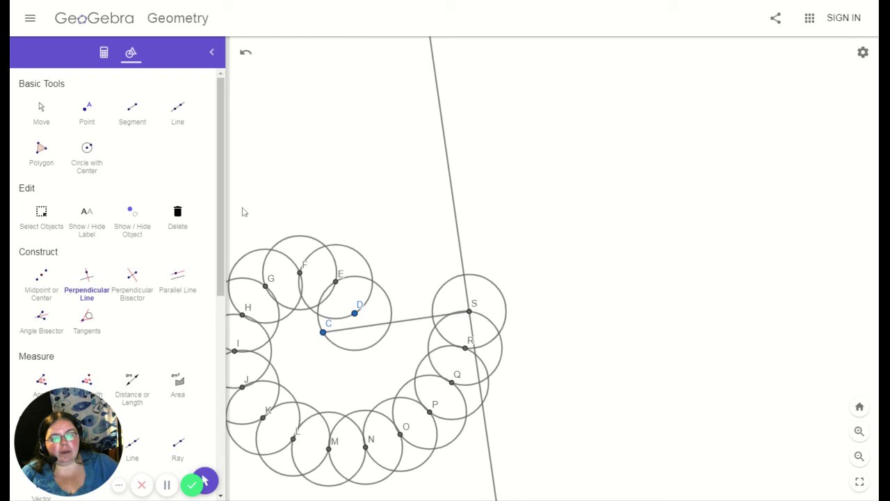
pyautogui.click(133, 112)
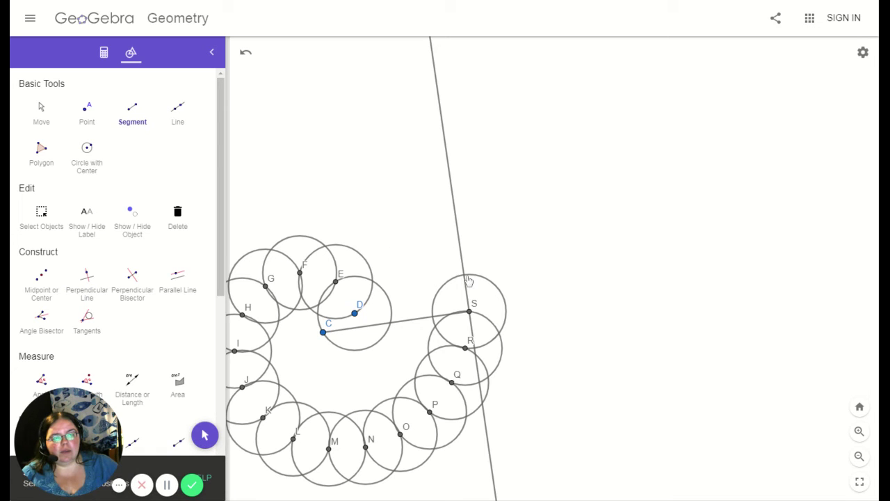
pyautogui.click(464, 275)
pyautogui.click(324, 333)
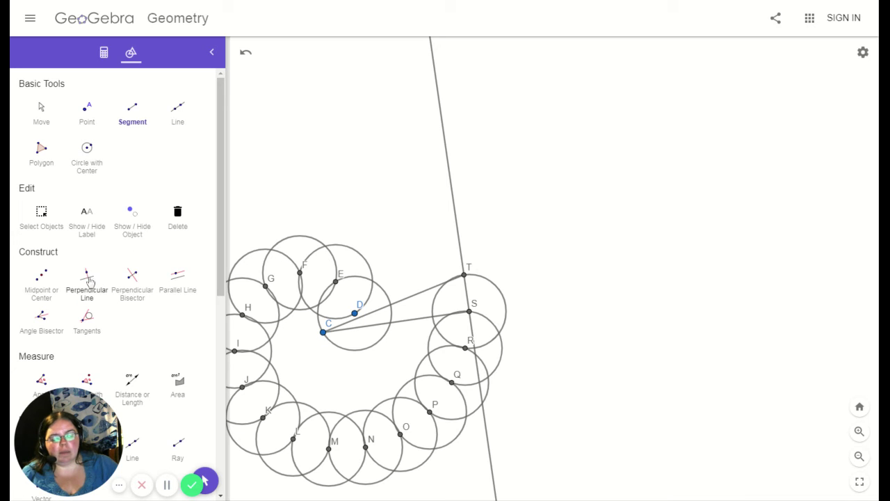
# Step: Draw a circle centred T through S, a perpendicular to CT at T, and a circle centred U through T
pyautogui.click(86, 145)
pyautogui.click(464, 275)
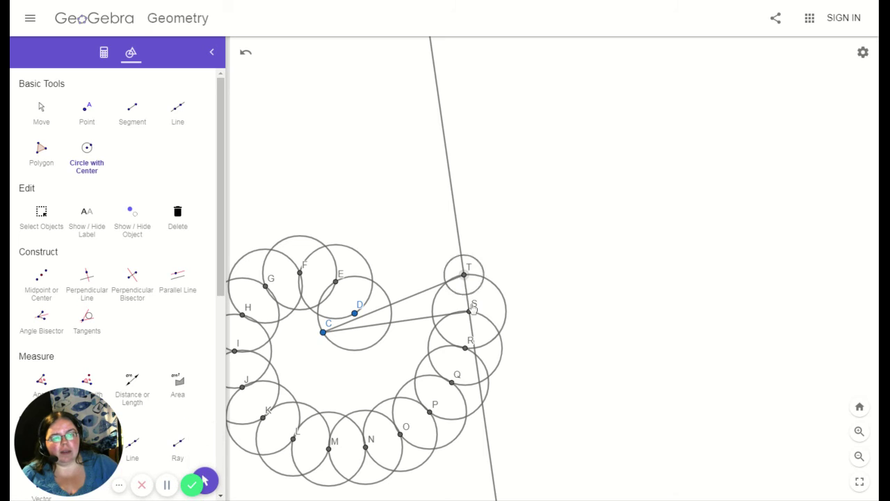
pyautogui.click(472, 311)
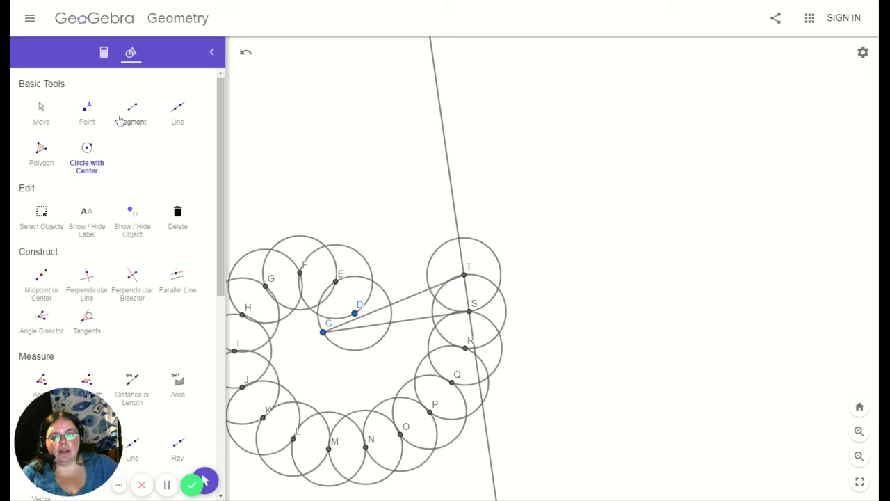
pyautogui.click(86, 278)
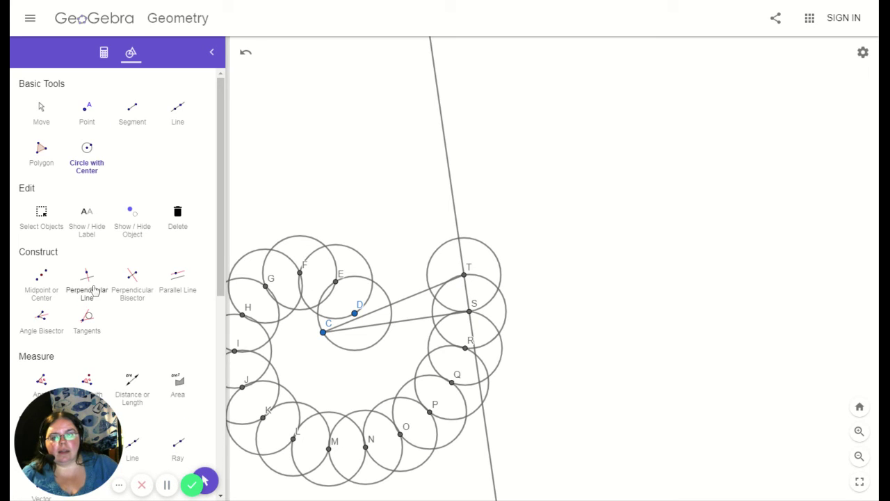
pyautogui.click(404, 304)
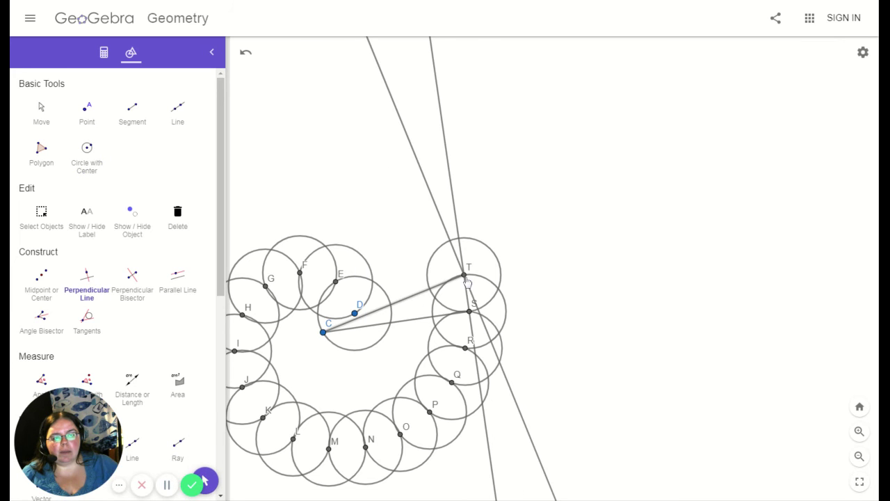
pyautogui.click(87, 151)
pyautogui.click(451, 241)
pyautogui.click(462, 275)
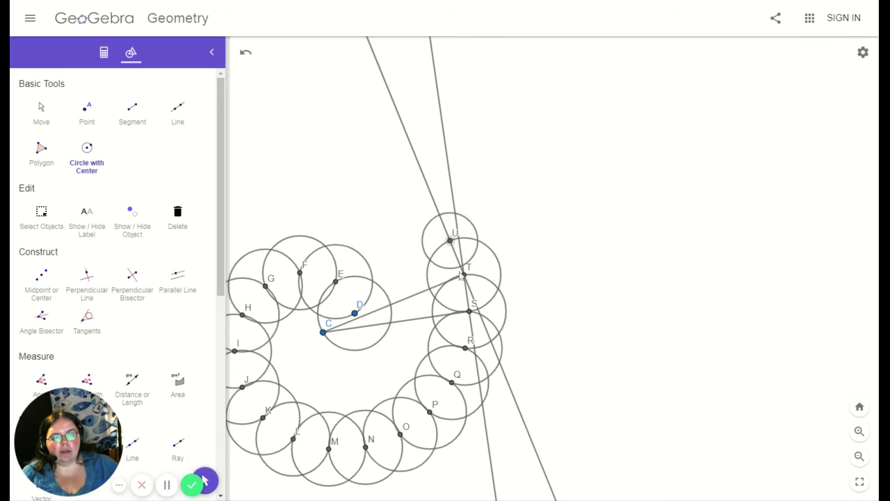
# Step: Join U to C and draw the perpendicular to UC through U
pyautogui.click(134, 110)
pyautogui.click(450, 241)
pyautogui.click(322, 332)
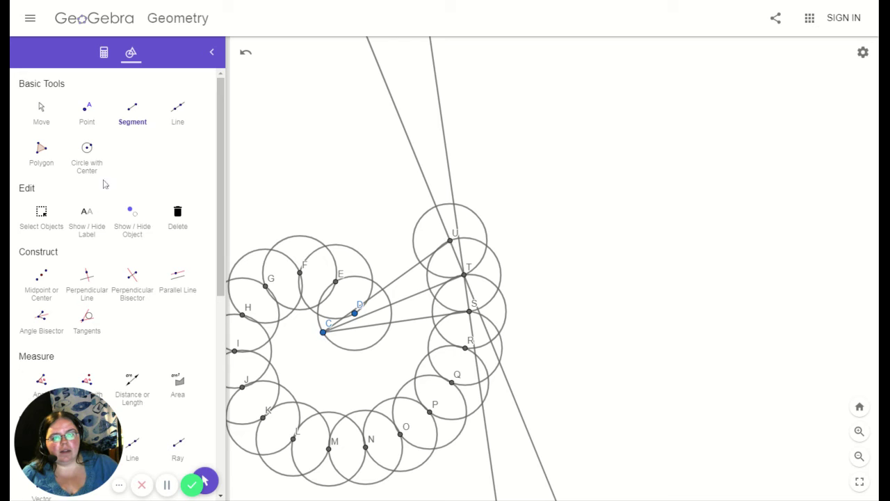
pyautogui.click(88, 278)
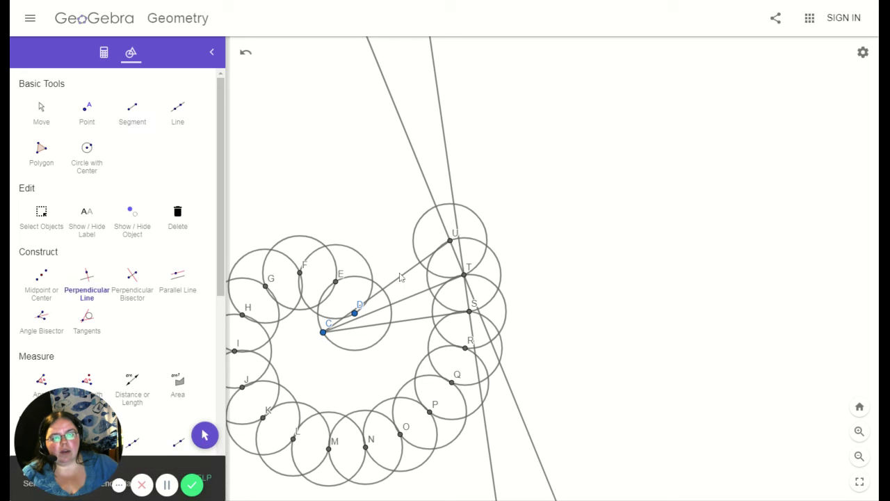
pyautogui.click(400, 278)
pyautogui.click(450, 242)
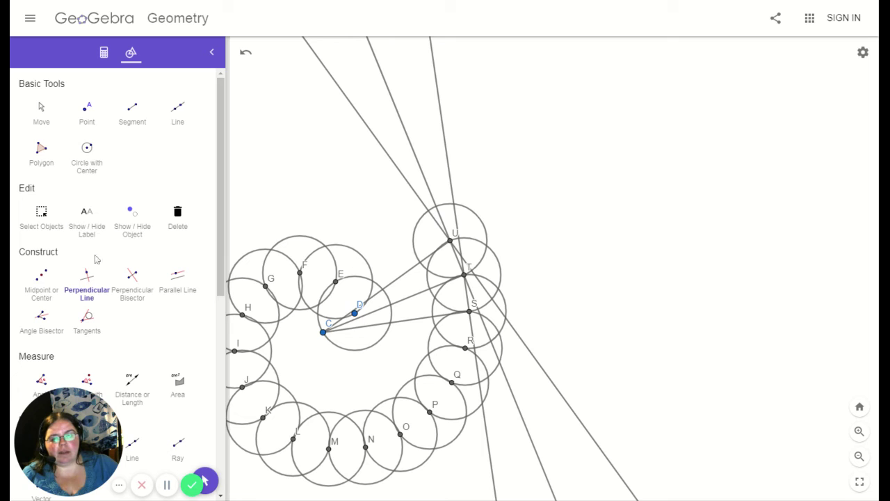
# Step: Join new point V to C, circle V through U, and draw the perpendicular to CV at V
pyautogui.click(133, 110)
pyautogui.click(428, 210)
pyautogui.click(323, 333)
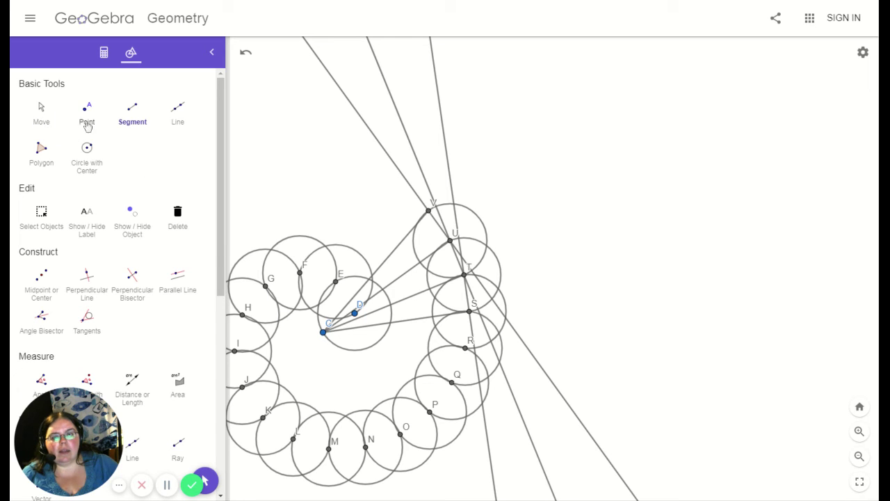
pyautogui.click(83, 165)
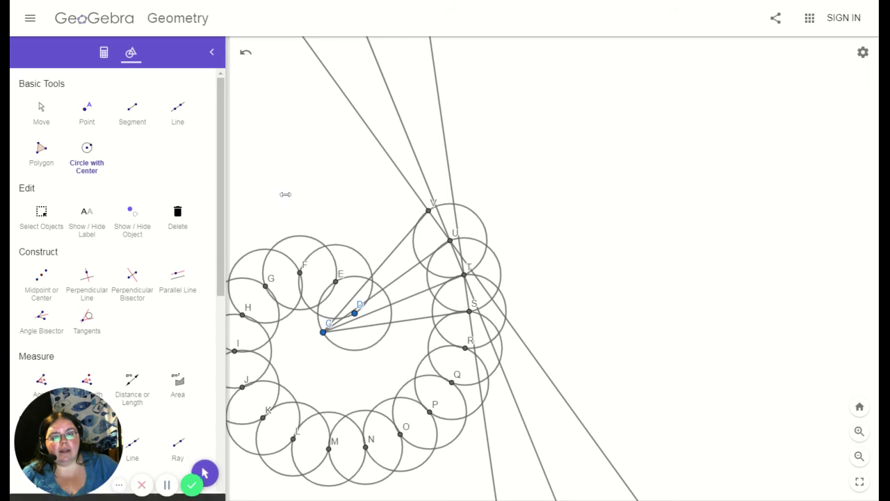
pyautogui.click(429, 211)
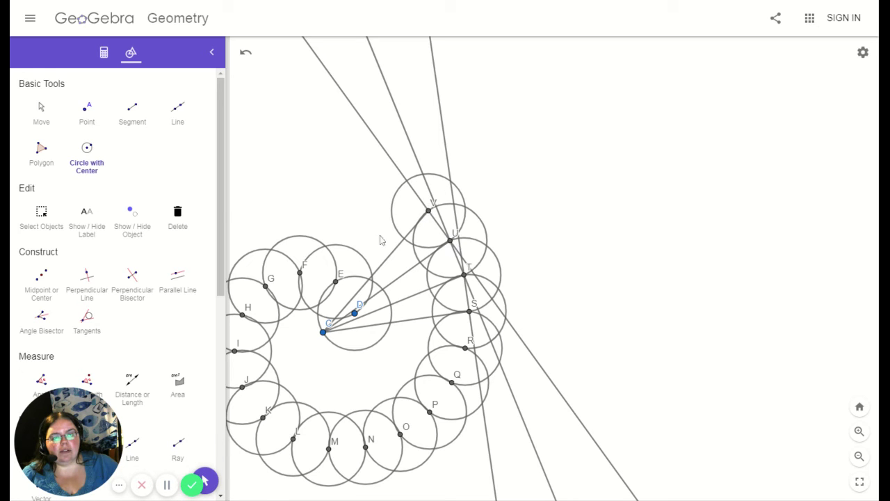
pyautogui.click(86, 273)
pyautogui.click(417, 227)
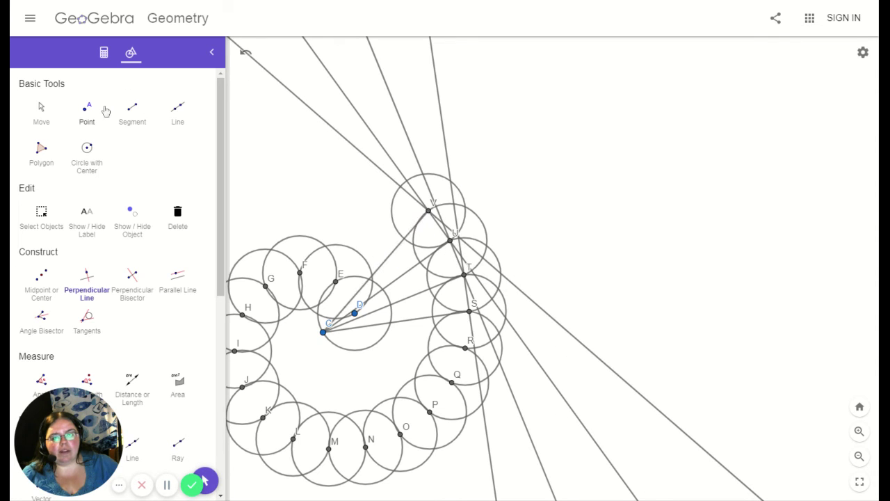
# Step: Join new point W on V's perpendicular to C and draw a circle centred W through V
pyautogui.click(132, 112)
pyautogui.click(401, 186)
pyautogui.click(323, 332)
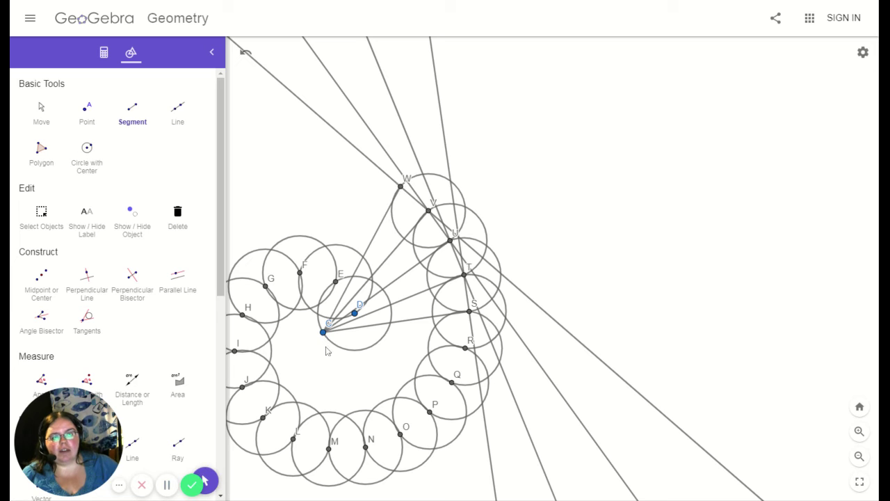
pyautogui.click(87, 149)
pyautogui.click(400, 188)
pyautogui.click(428, 212)
# Step: Draw the perpendicular to CW through W and place new point Z on it
pyautogui.click(87, 278)
pyautogui.click(370, 243)
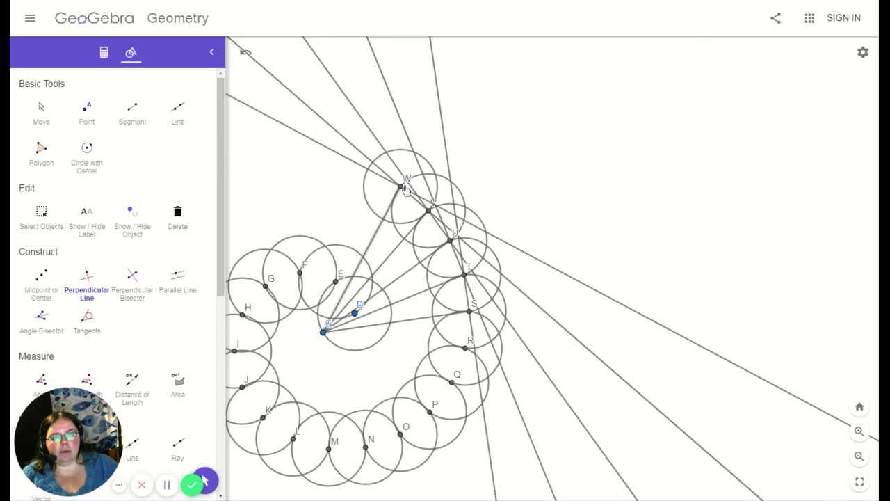
pyautogui.click(402, 188)
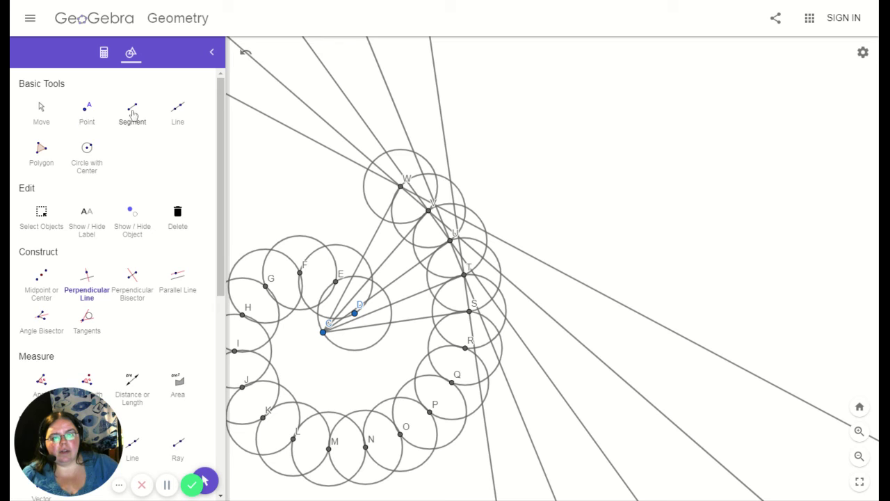
pyautogui.click(132, 113)
pyautogui.click(368, 169)
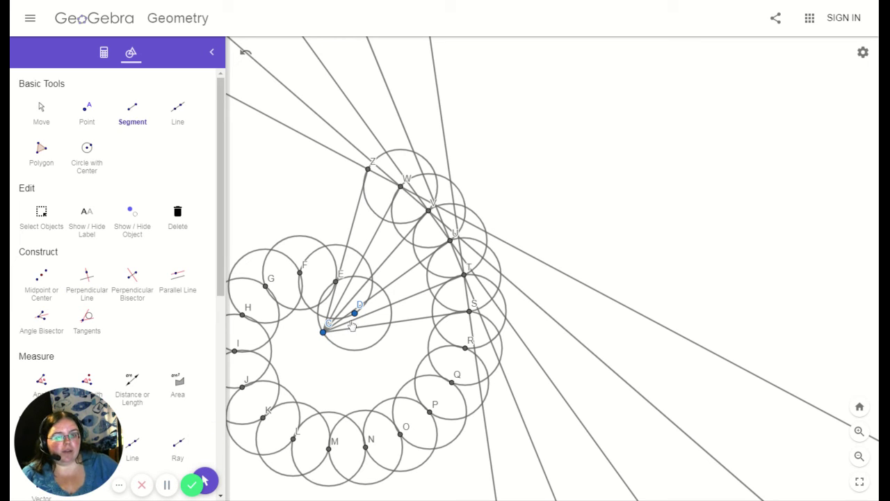
pyautogui.scroll(10, 339, 313)
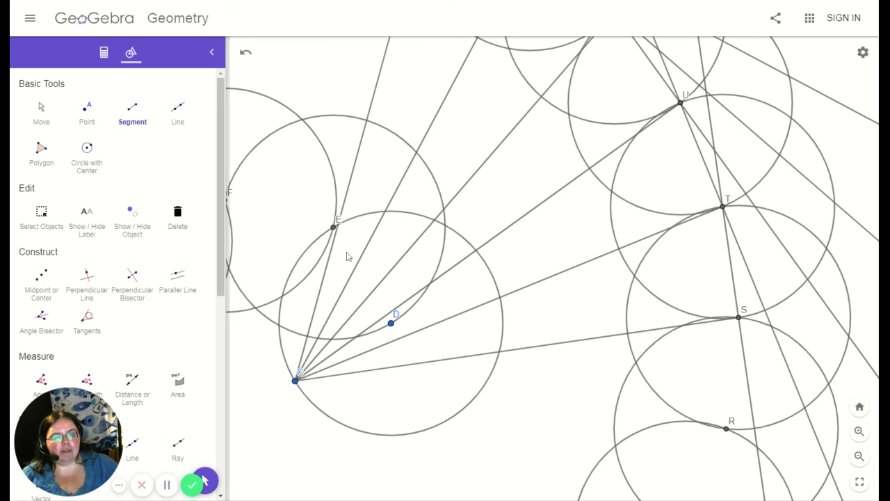
pyautogui.scroll(-1, 404, 322)
pyautogui.scroll(-4, 404, 322)
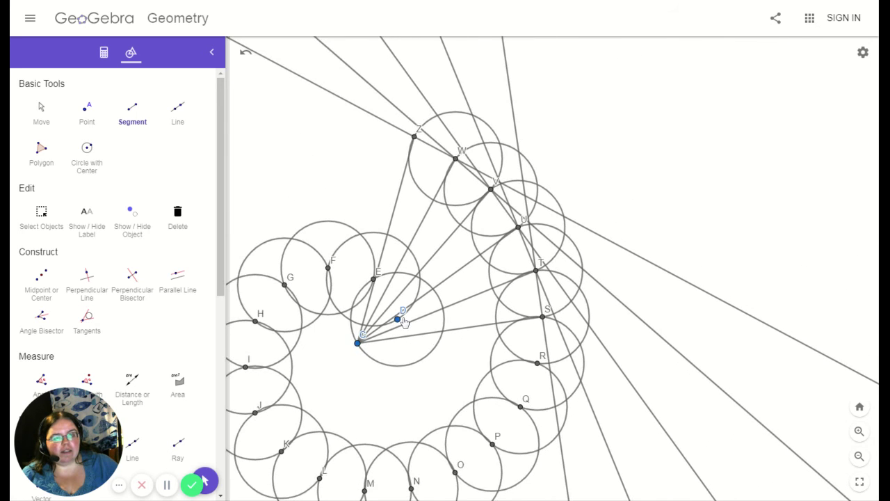
pyautogui.scroll(2, 356, 341)
pyautogui.scroll(-1, 381, 340)
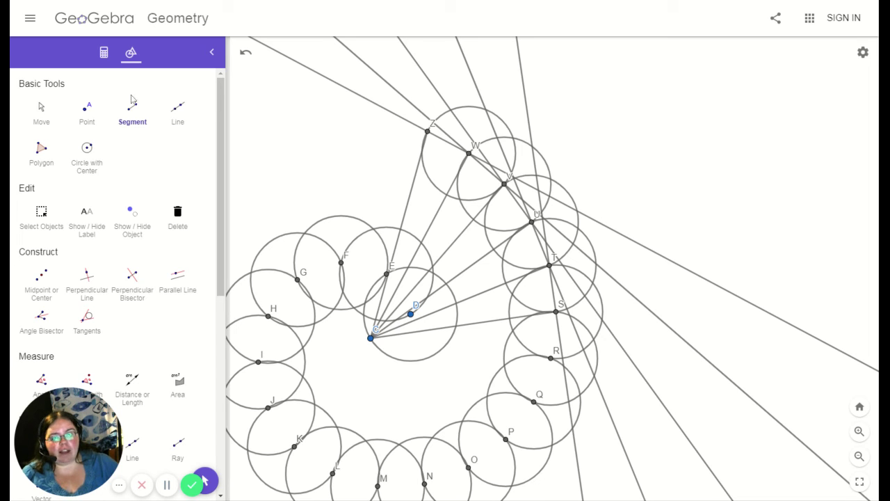
# Step: Draw a circle centred at Z through W and the perpendicular to segment ZC through Z
pyautogui.click(87, 149)
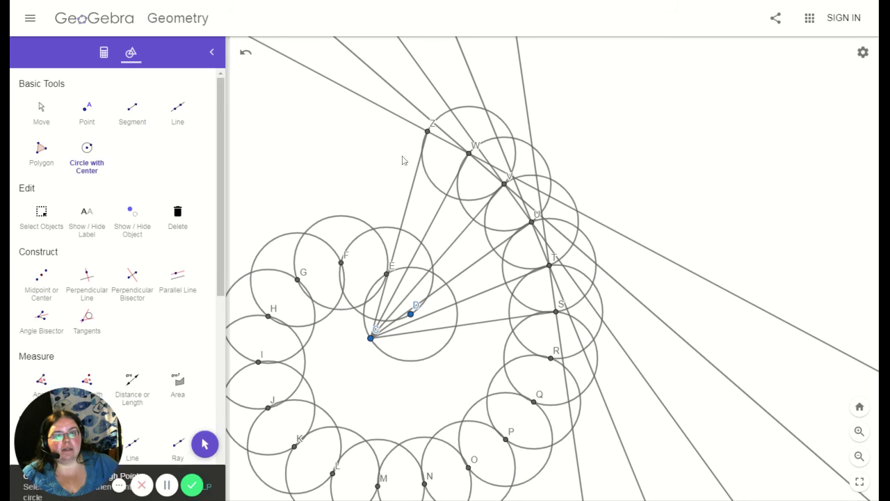
pyautogui.click(428, 131)
pyautogui.click(470, 152)
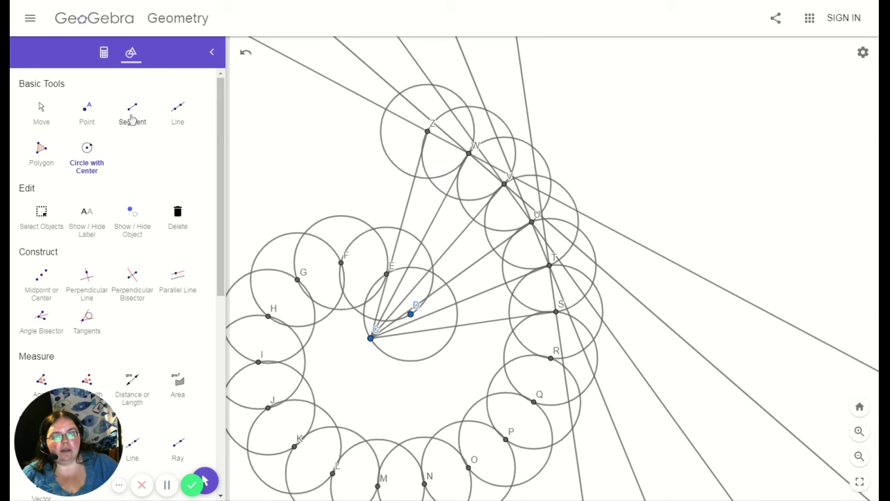
pyautogui.click(86, 278)
pyautogui.click(408, 218)
pyautogui.click(428, 132)
# Step: Create point A1 where the circle meets the perpendicular and join A1 to C
pyautogui.click(132, 110)
pyautogui.click(381, 122)
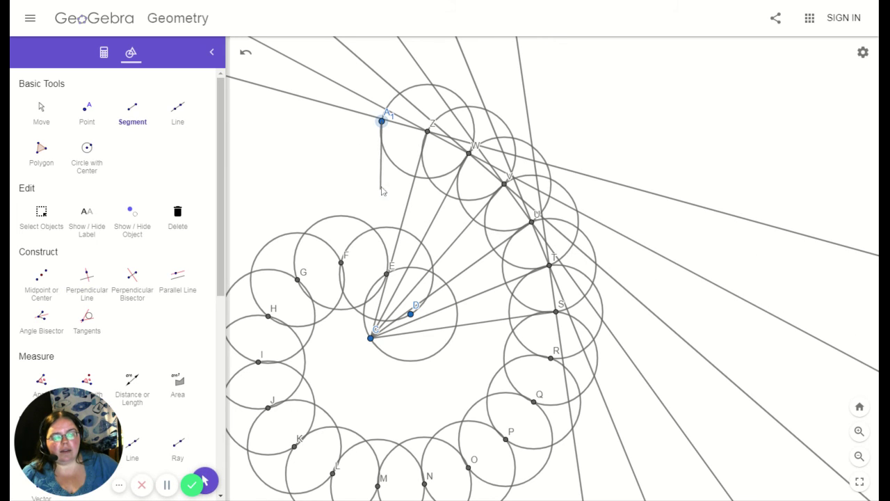
pyautogui.press('Escape')
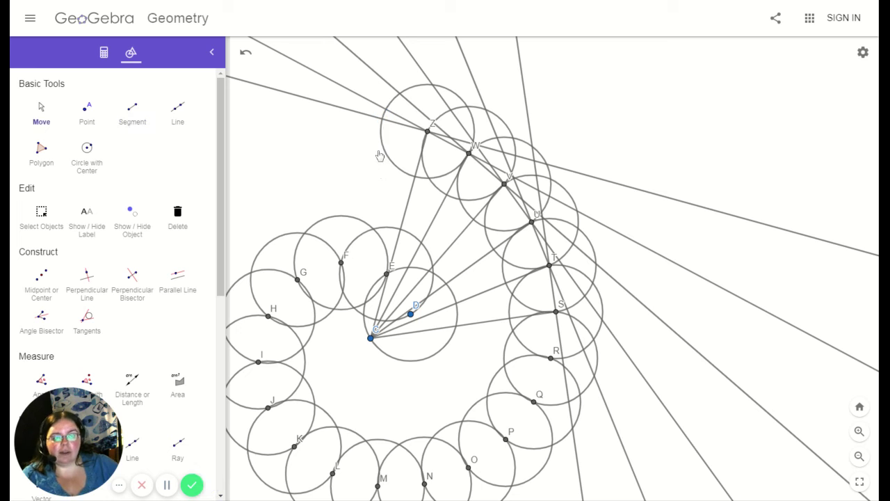
pyautogui.click(383, 123)
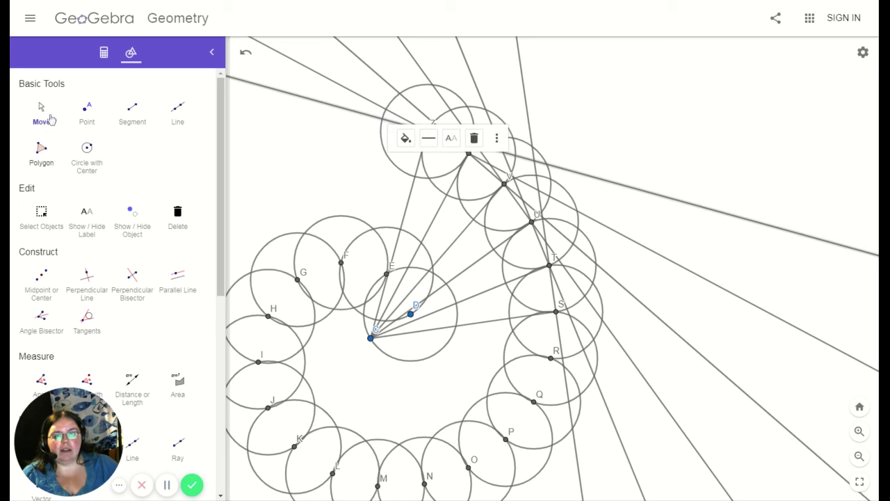
pyautogui.click(132, 110)
pyautogui.click(381, 119)
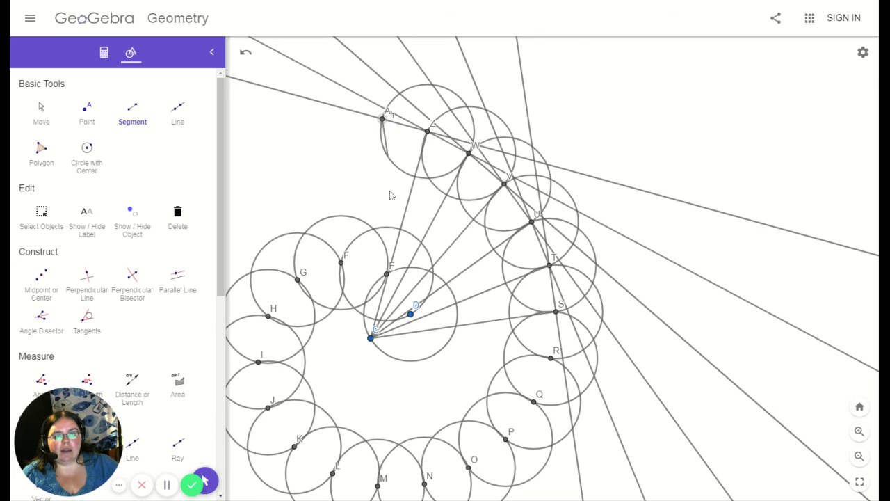
pyautogui.click(371, 338)
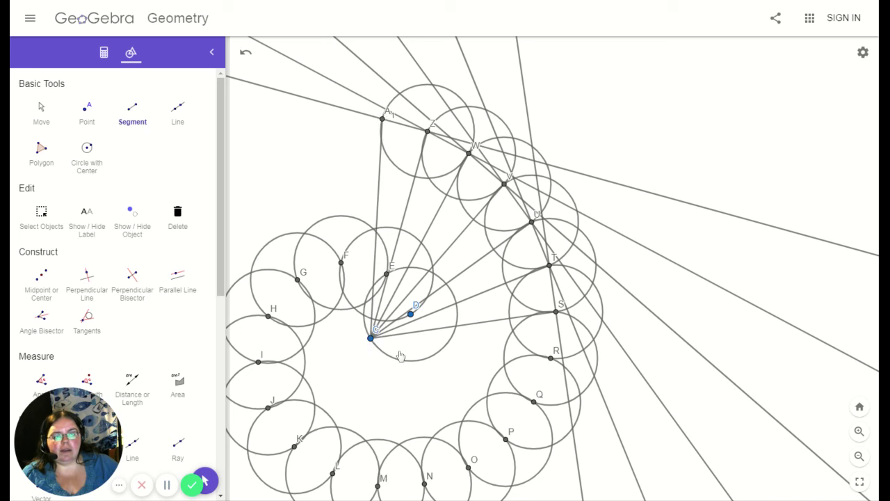
# Step: Repeat from A1: circle through Z, perpendicular to A1C, point B1, and segment B1C
pyautogui.click(86, 150)
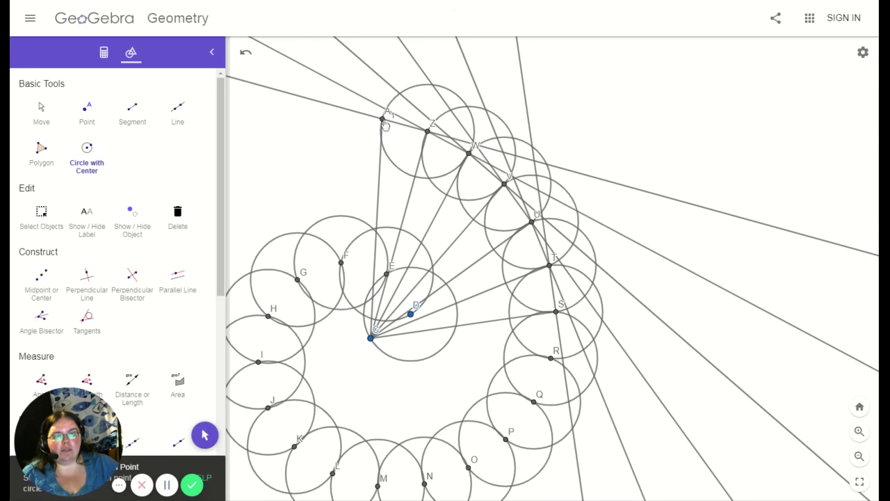
pyautogui.click(384, 122)
pyautogui.click(428, 134)
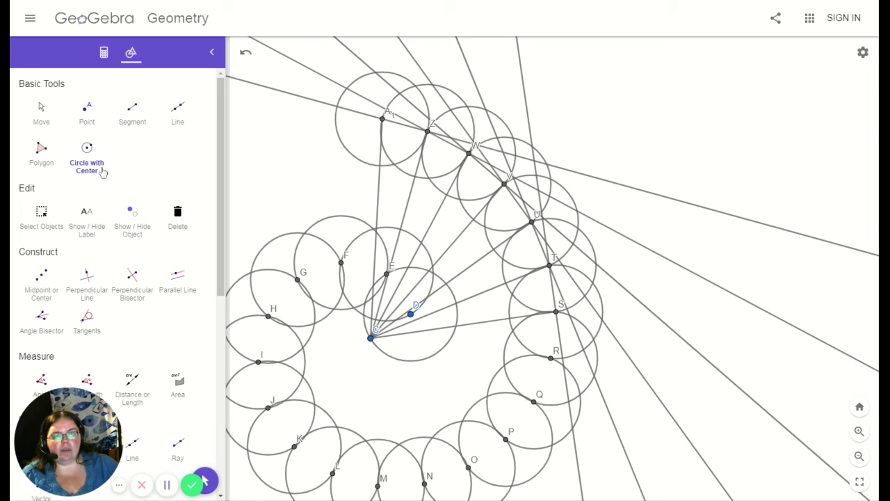
pyautogui.click(86, 276)
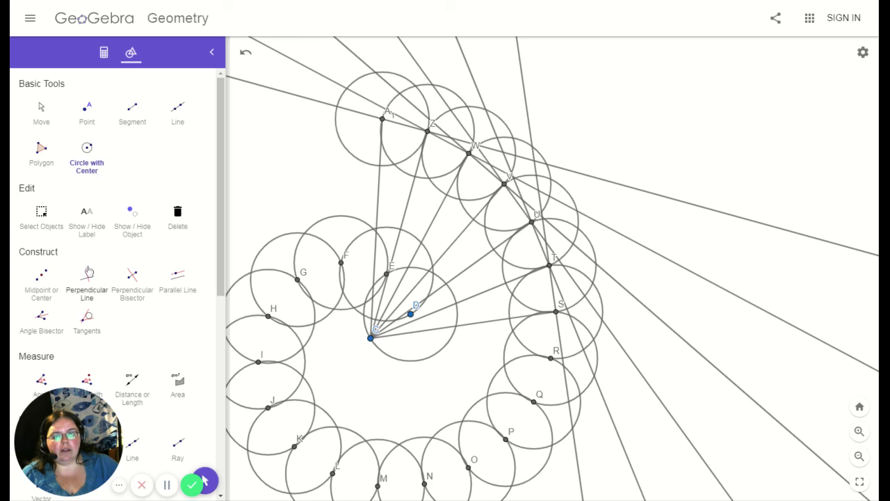
pyautogui.click(380, 212)
pyautogui.click(383, 119)
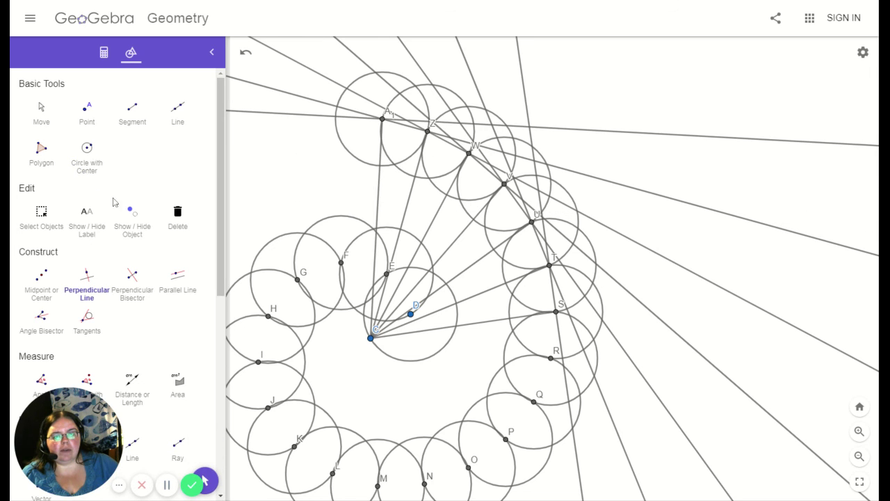
pyautogui.click(132, 113)
pyautogui.click(336, 116)
pyautogui.click(375, 348)
pyautogui.scroll(-8, 485, 359)
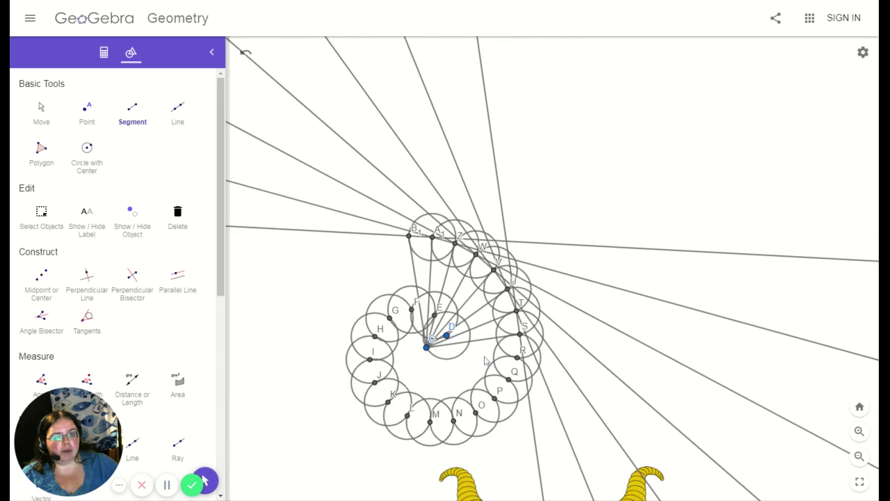
pyautogui.scroll(2, 485, 358)
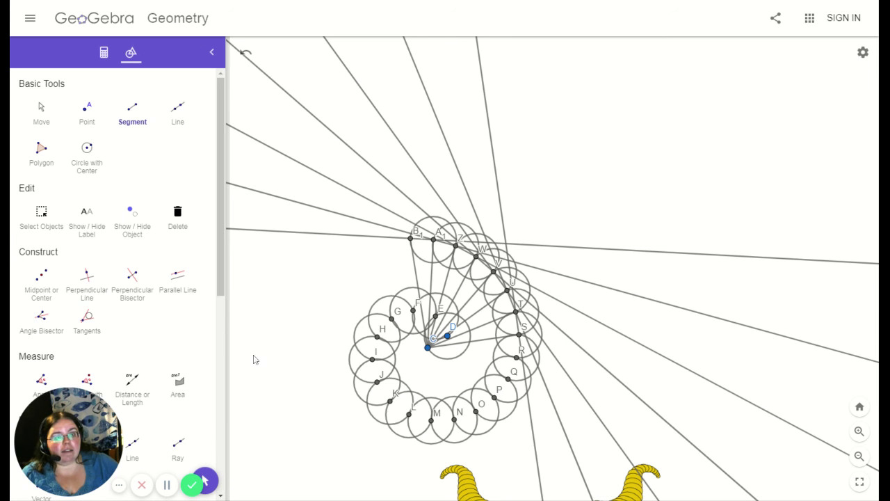
pyautogui.scroll(-3, 555, 281)
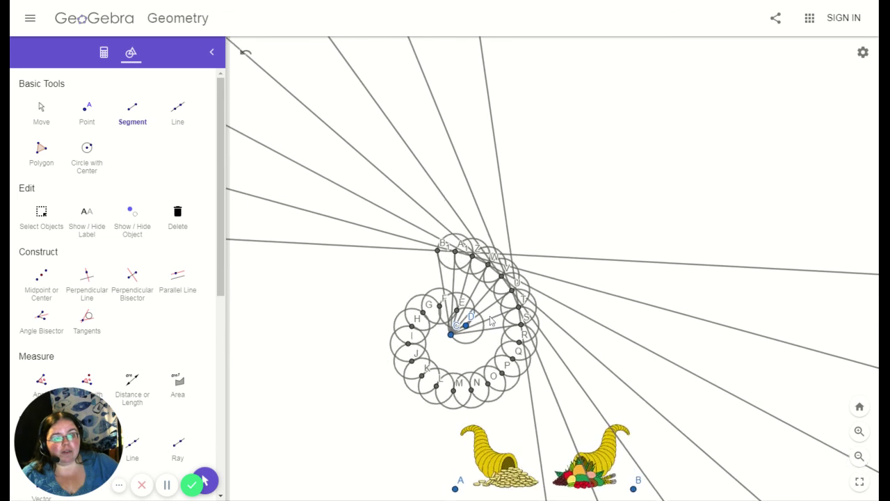
pyautogui.scroll(3, 488, 325)
pyautogui.scroll(3, 489, 326)
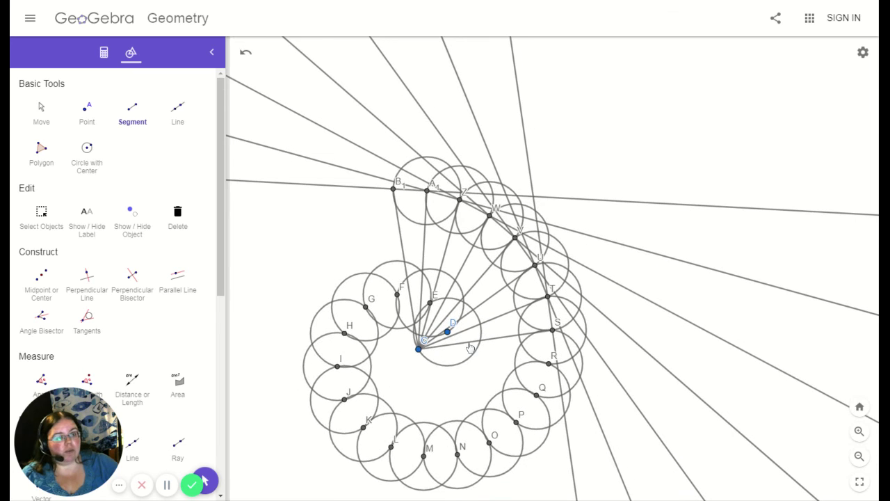
pyautogui.click(41, 111)
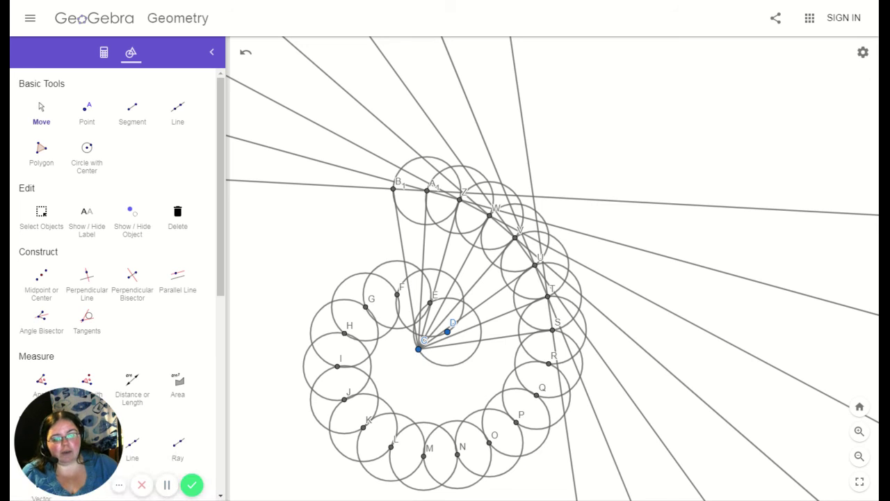
pyautogui.click(419, 351)
pyautogui.scroll(10, 448, 335)
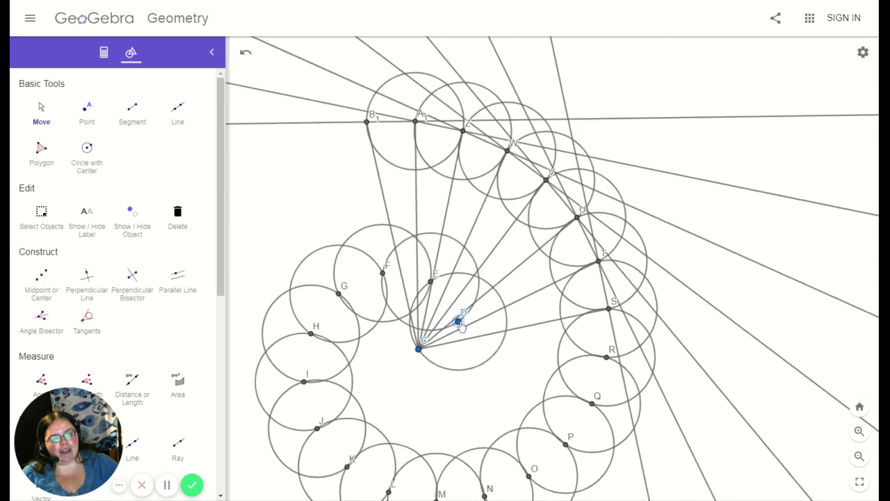
pyautogui.moveTo(548, 269); pyautogui.dragTo(433, 343)
# Step: In the Algebra view, hide perpendicular lines g3, i3, l3 and segments h3, j3, m3
pyautogui.click(305, 279)
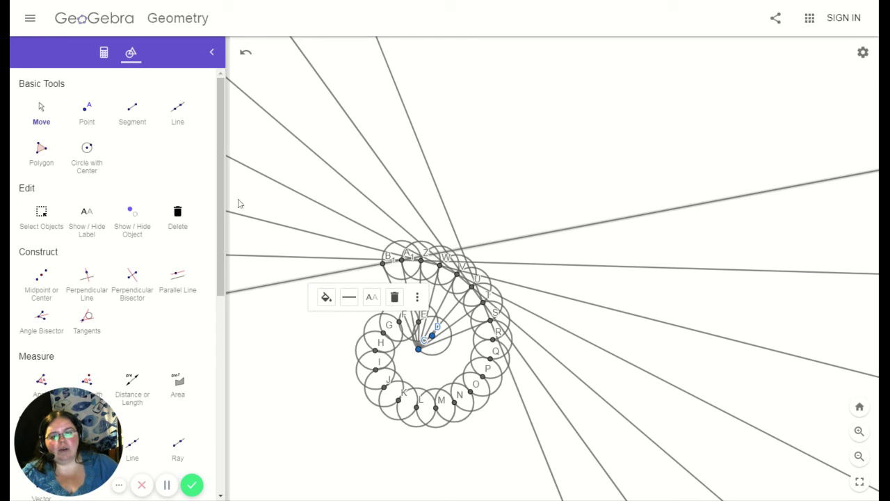
pyautogui.click(103, 52)
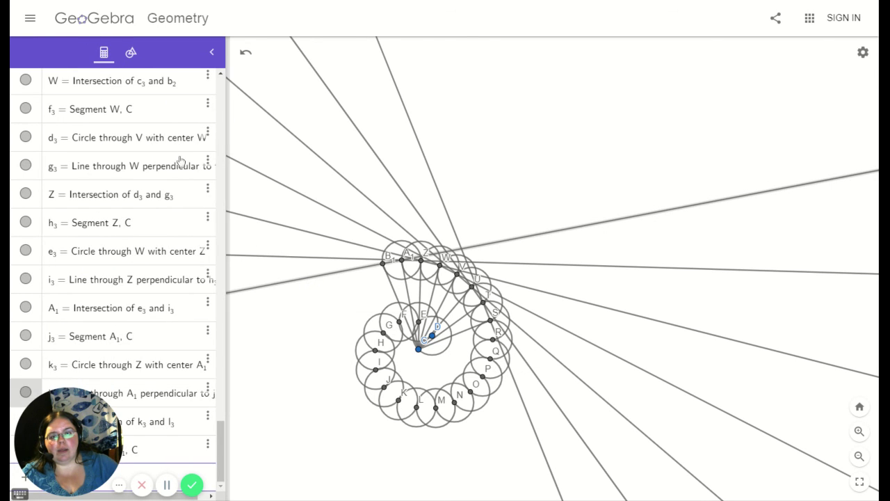
pyautogui.click(28, 165)
pyautogui.click(28, 222)
pyautogui.click(27, 278)
pyautogui.click(28, 337)
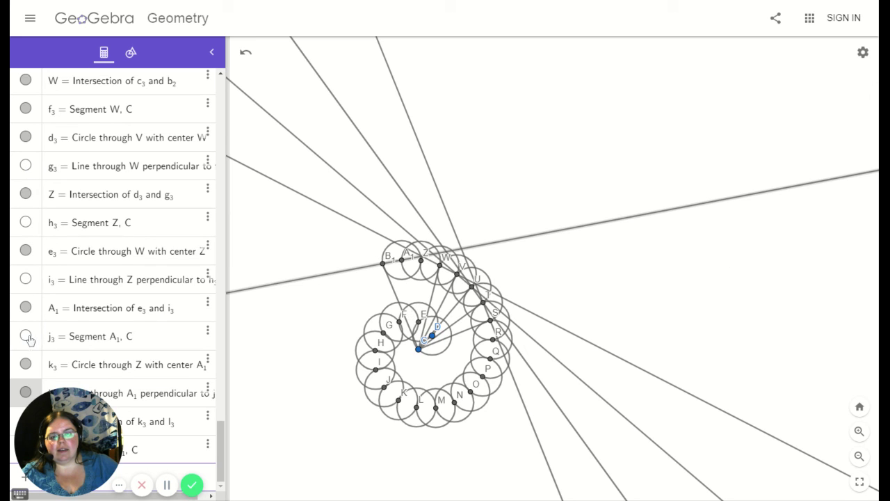
pyautogui.click(25, 393)
pyautogui.click(28, 450)
# Step: Hide segment f3, perpendicular line b2, segment a2 and perpendicular line t2
pyautogui.scroll(1, 16, 302)
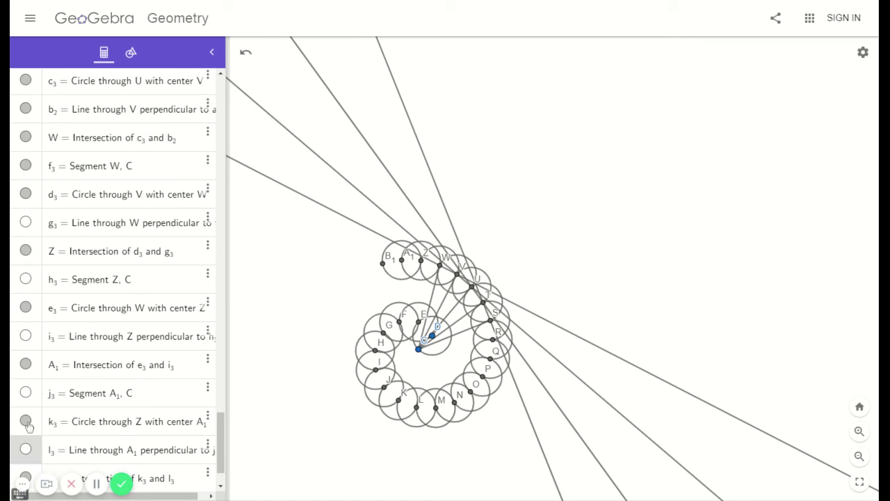
pyautogui.scroll(2, 34, 320)
pyautogui.click(26, 251)
pyautogui.click(25, 251)
pyautogui.click(25, 279)
pyautogui.click(26, 222)
pyautogui.click(27, 165)
pyautogui.click(27, 111)
# Step: Hide perpendicular line n2, segment s2 and point T, plus circle p2
pyautogui.scroll(3, 28, 122)
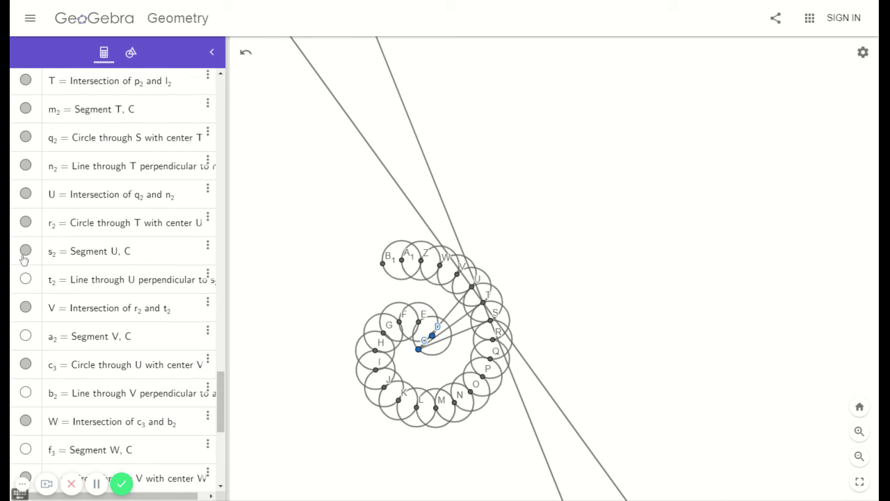
pyautogui.click(27, 166)
pyautogui.click(26, 250)
pyautogui.scroll(2, 41, 153)
pyautogui.click(26, 194)
pyautogui.click(26, 139)
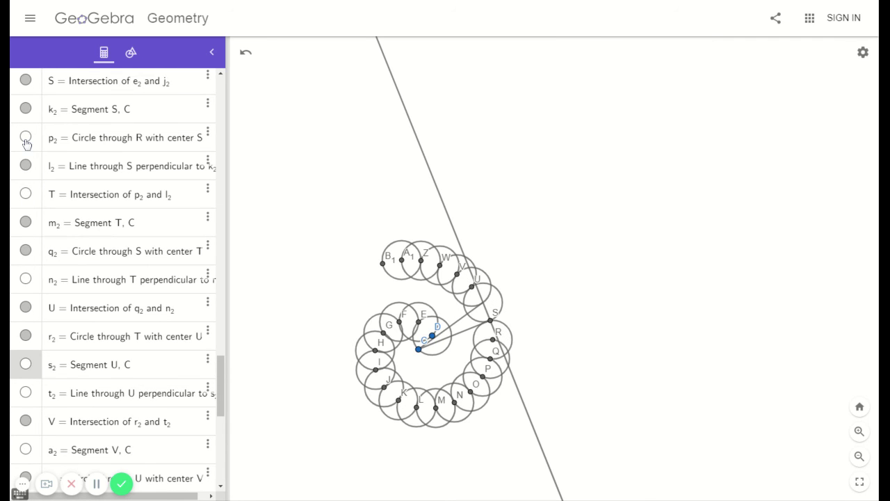
# Step: Hide segment k2, perpendicular line l2 and segment m2, and show circle p2 again
pyautogui.scroll(2, 25, 143)
pyautogui.click(26, 223)
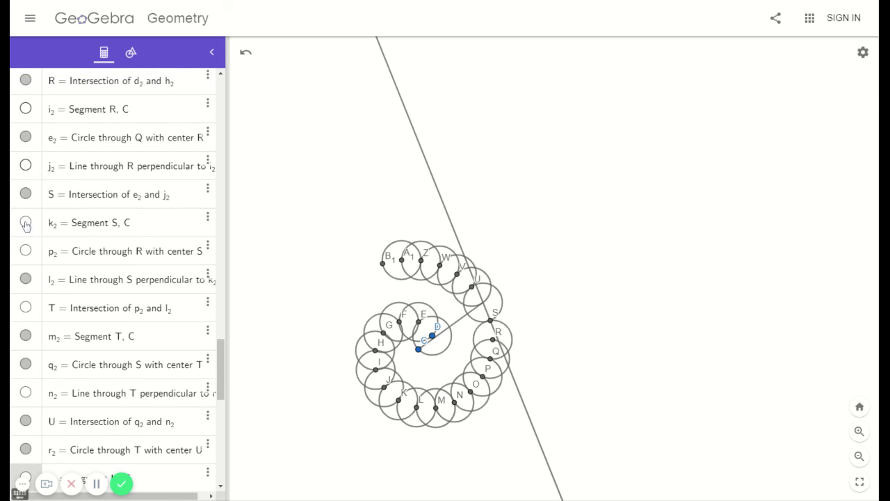
pyautogui.click(25, 279)
pyautogui.click(457, 329)
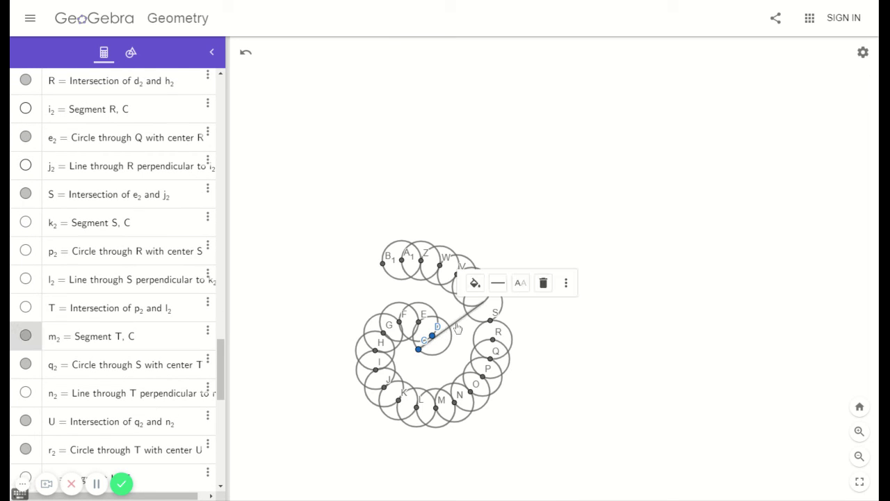
pyautogui.click(26, 250)
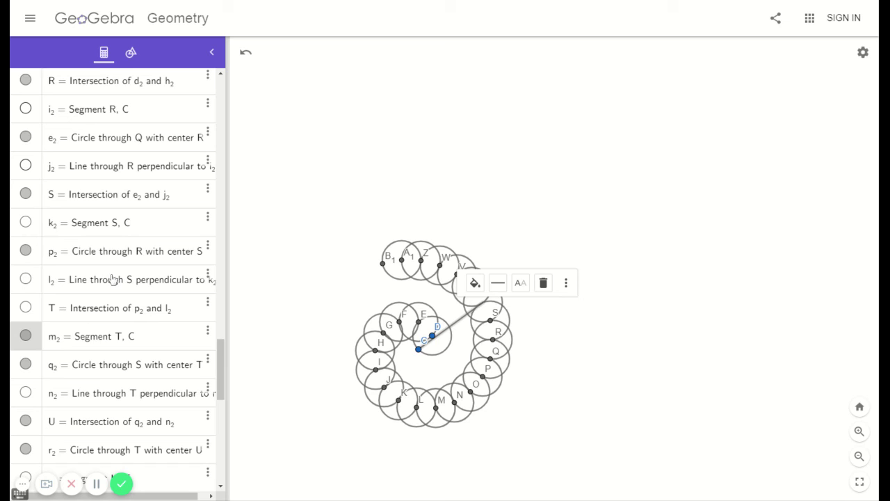
pyautogui.click(25, 337)
pyautogui.click(683, 383)
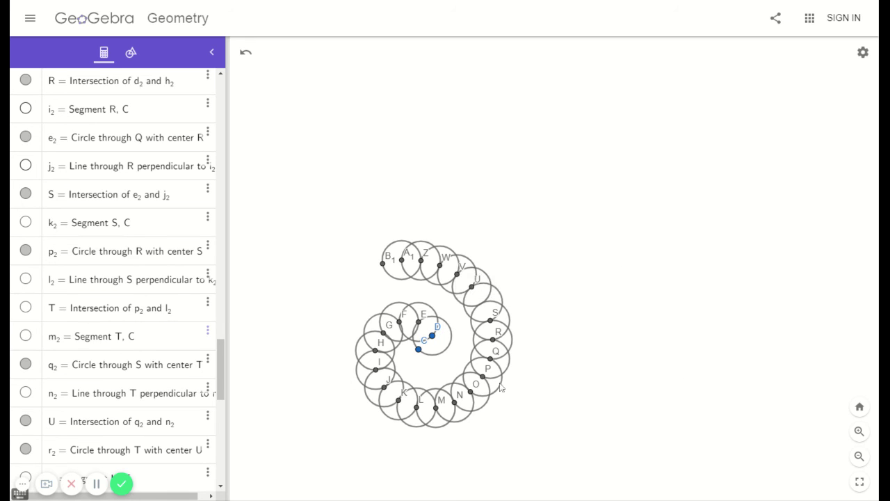
# Step: With the Move tool, drag point D twice to rescale the circle spiral around C
pyautogui.click(46, 484)
pyautogui.click(46, 485)
pyautogui.moveTo(436, 338)
pyautogui.mouseDown()
pyautogui.moveTo(436, 346)
pyautogui.moveTo(438, 324)
pyautogui.moveTo(450, 345)
pyautogui.moveTo(449, 303)
pyautogui.moveTo(395, 285)
pyautogui.moveTo(449, 344)
pyautogui.moveTo(437, 370)
pyautogui.moveTo(410, 358)
pyautogui.moveTo(401, 338)
pyautogui.moveTo(429, 345)
pyautogui.mouseUp()
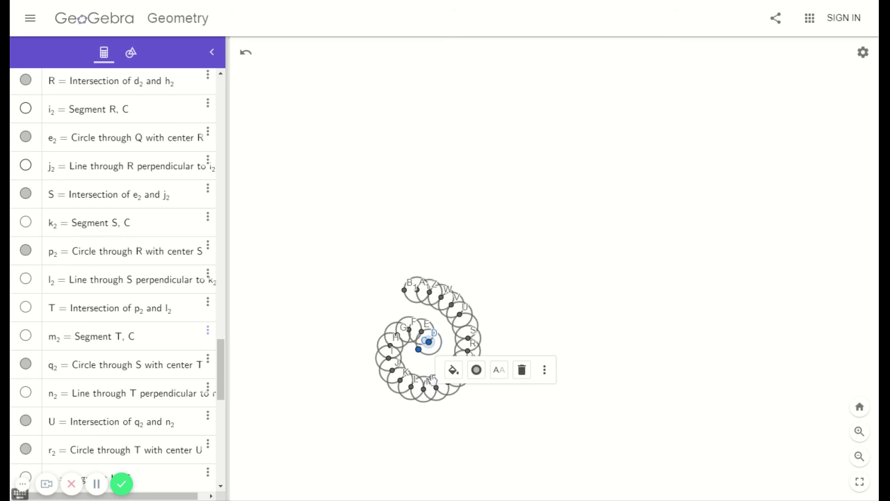
pyautogui.moveTo(427, 346); pyautogui.dragTo(439, 344)
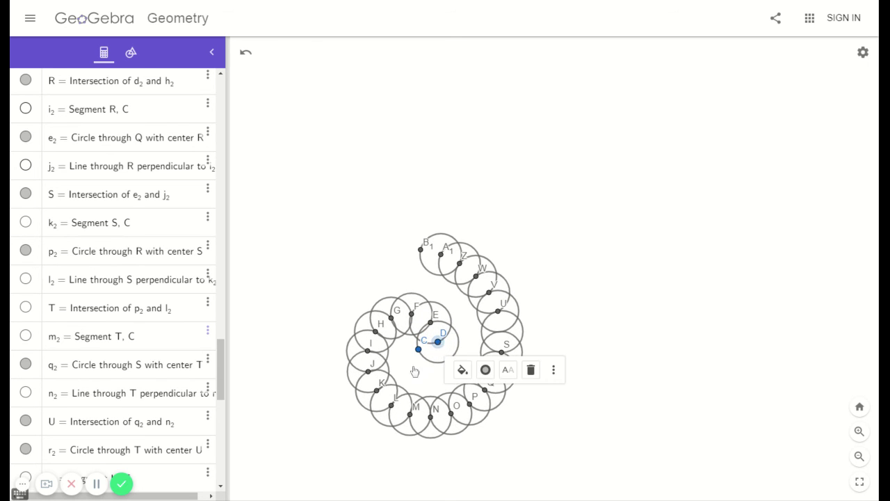